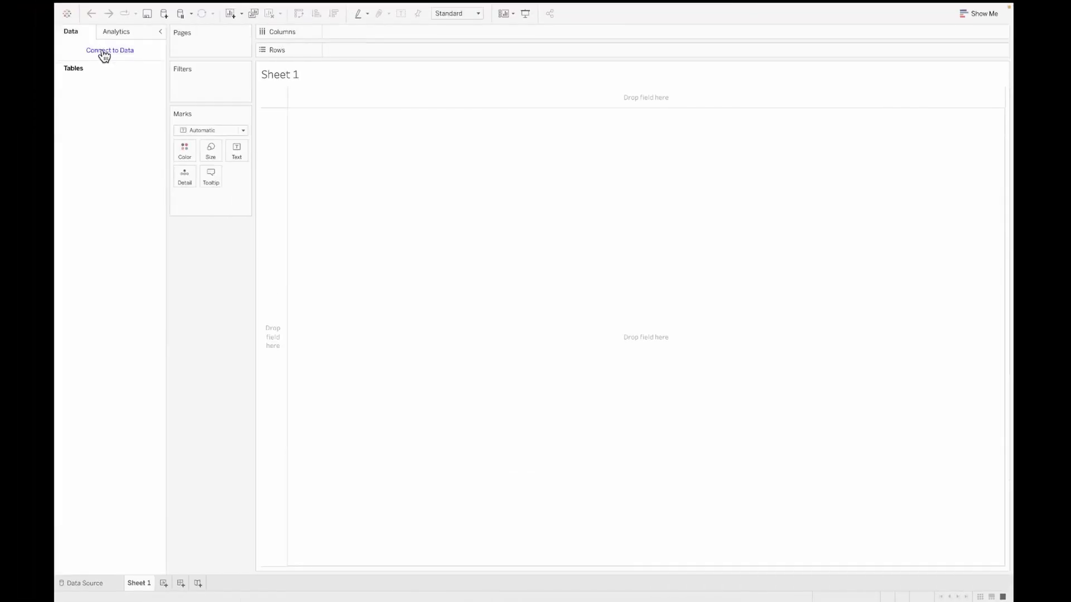
# Connect to Sample - Superstore and place Order Date on Columns as an exact date.
pyautogui.click(106, 51)
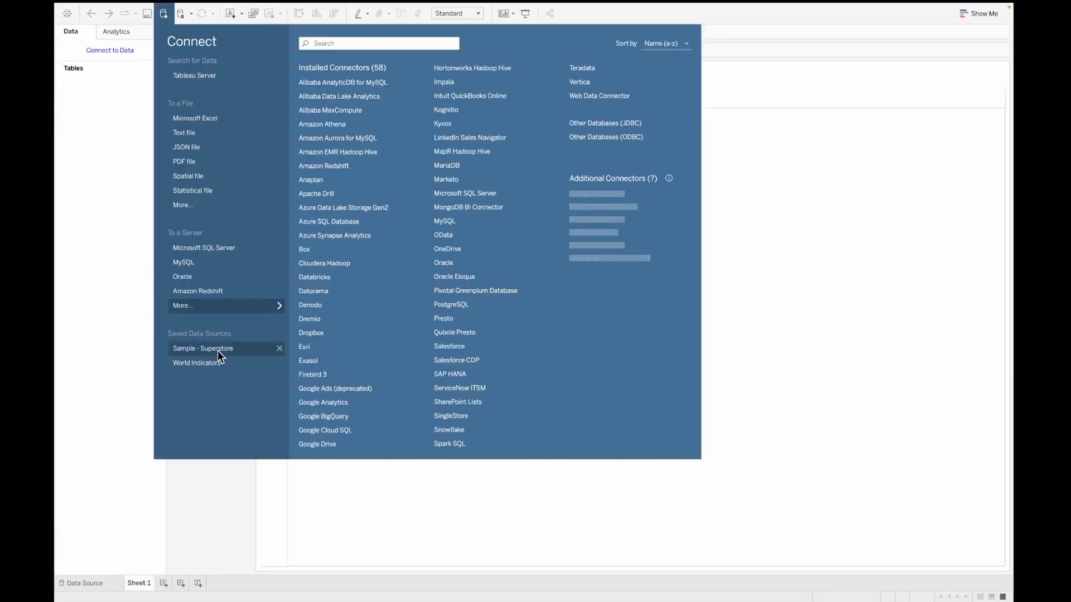
pyautogui.click(217, 350)
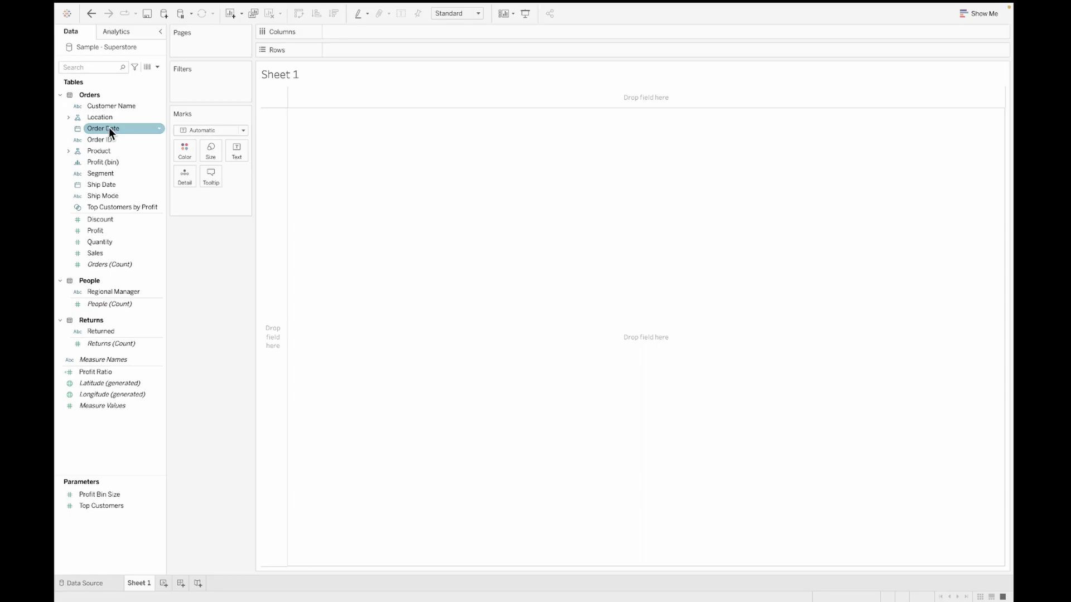
pyautogui.moveTo(108, 129); pyautogui.dragTo(351, 50)
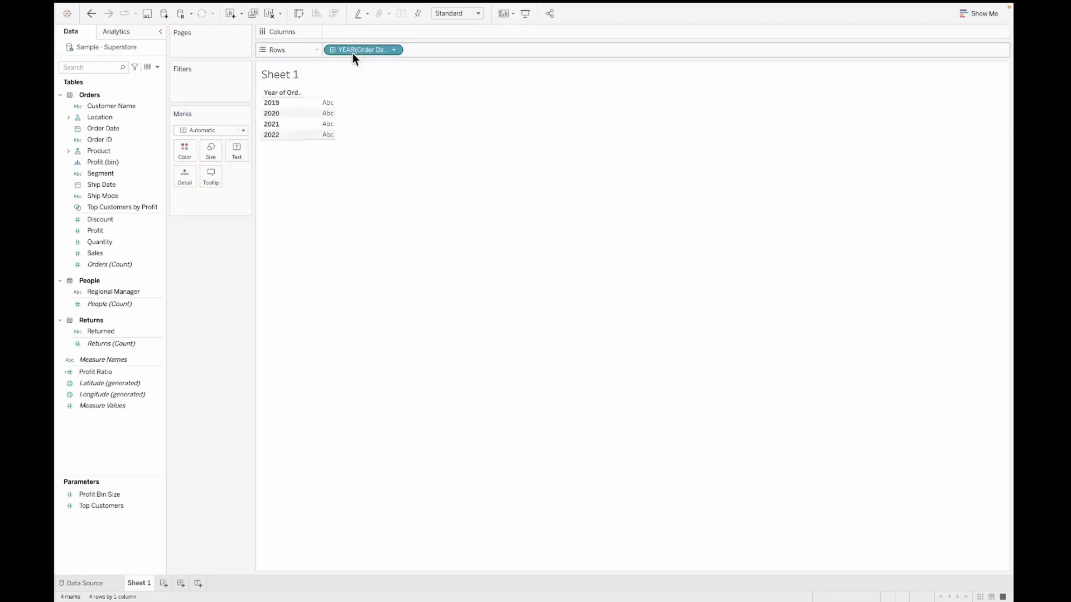
pyautogui.rightClick(353, 52)
pyautogui.click(402, 307)
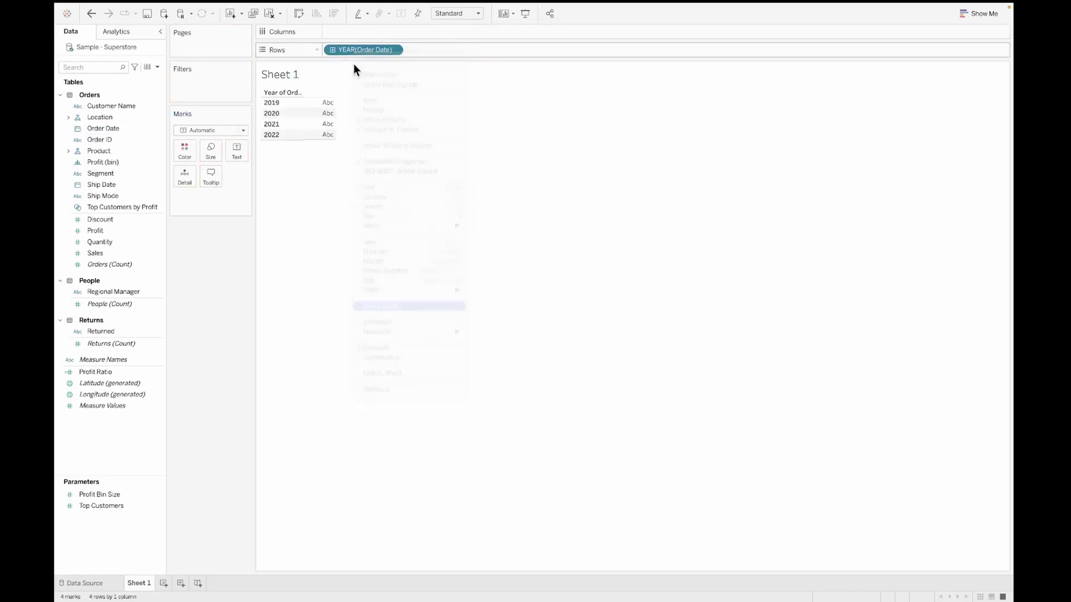
pyautogui.moveTo(360, 48); pyautogui.dragTo(354, 32)
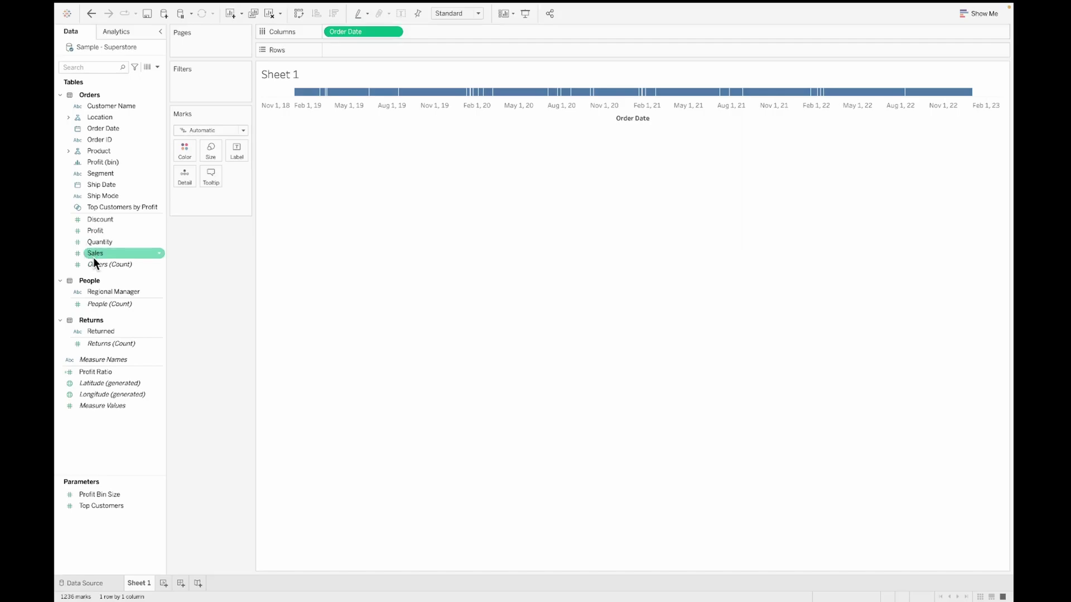
# Plot SUM(Sales) on Rows and set Order Date to continuous Quarter.
pyautogui.moveTo(95, 255); pyautogui.dragTo(349, 52)
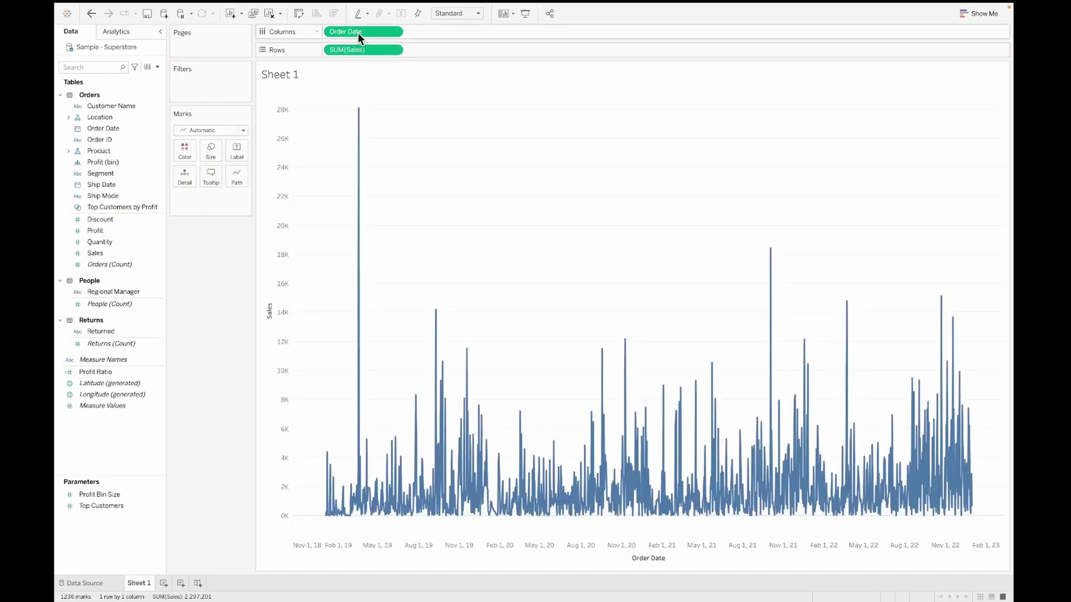
pyautogui.rightClick(357, 30)
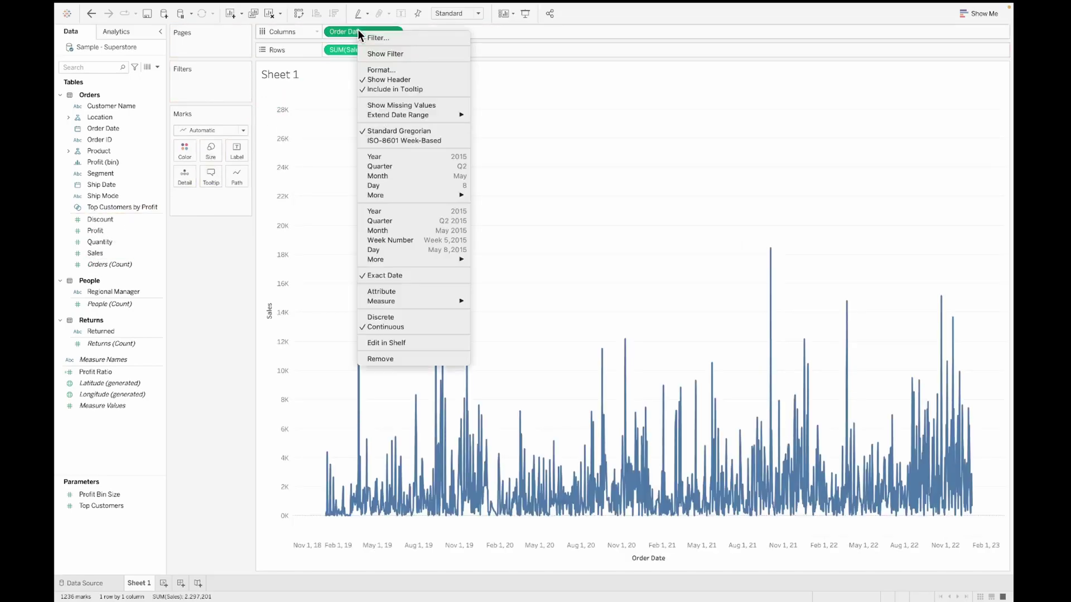
pyautogui.click(425, 222)
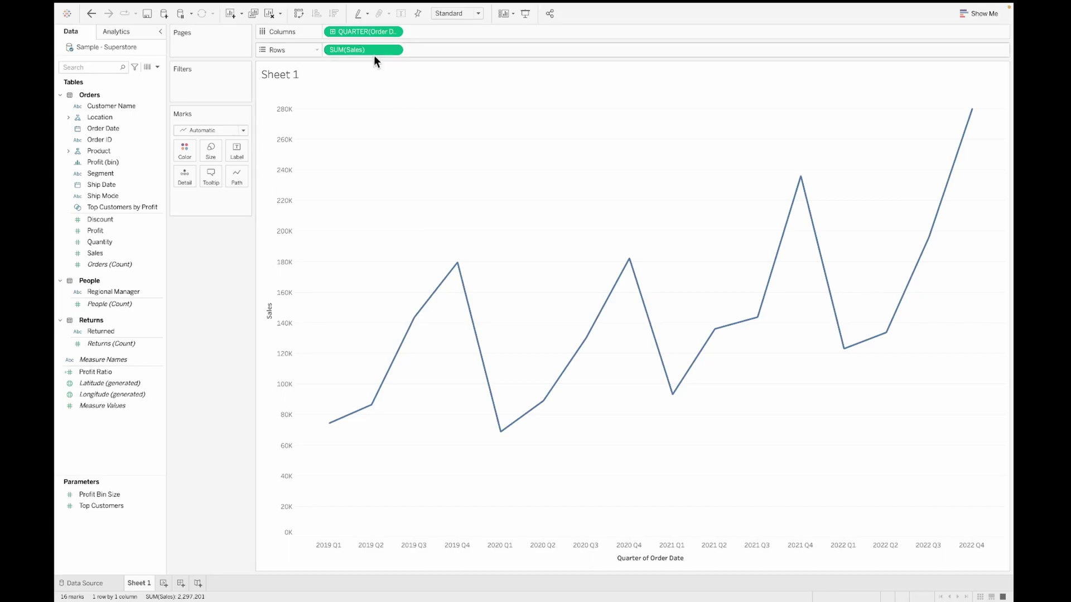
# Add a second SUM(Sales) to Rows as a dual axis with synchronized scales.
pyautogui.moveTo(374, 54); pyautogui.dragTo(457, 52)
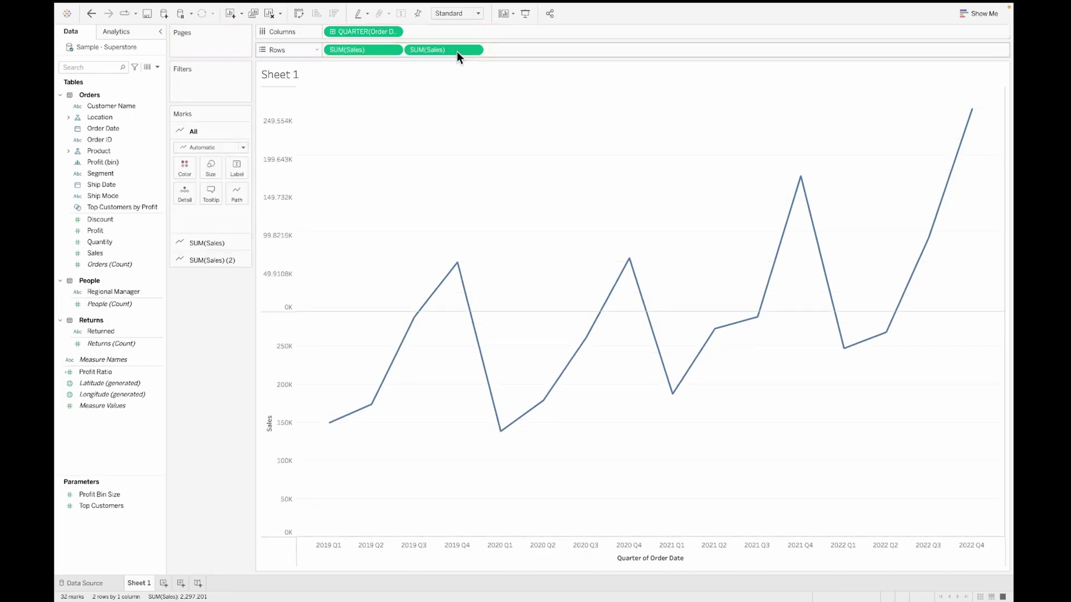
pyautogui.rightClick(424, 49)
pyautogui.click(469, 228)
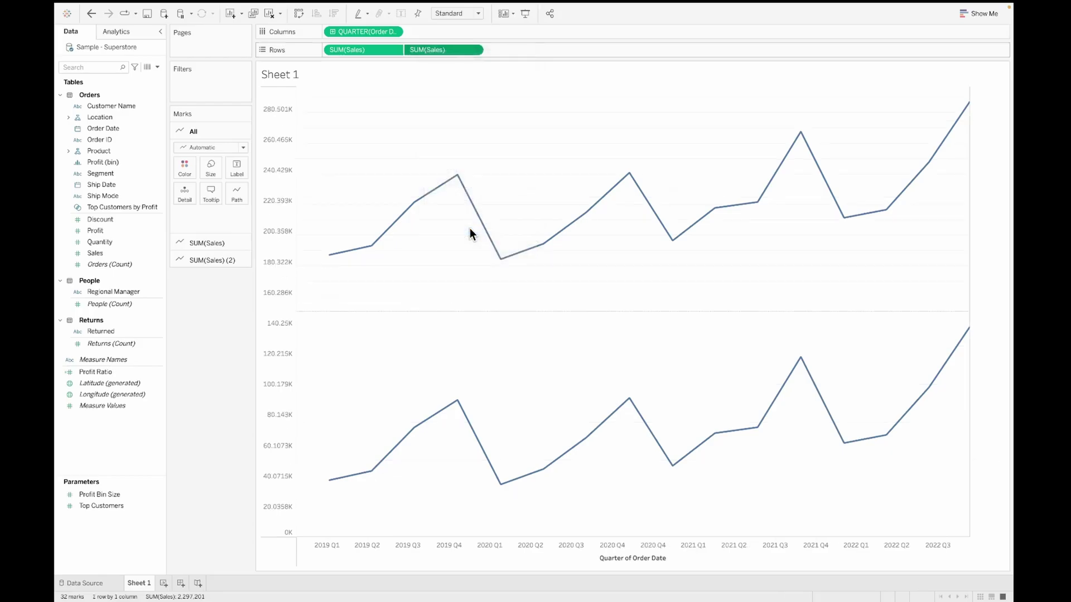
pyautogui.rightClick(281, 259)
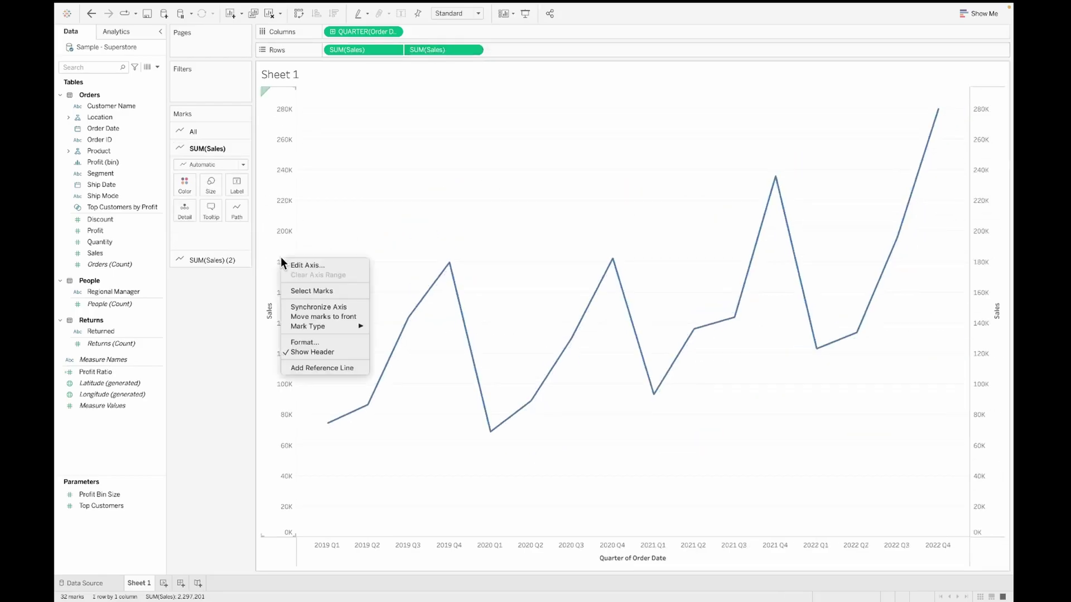
pyautogui.click(320, 306)
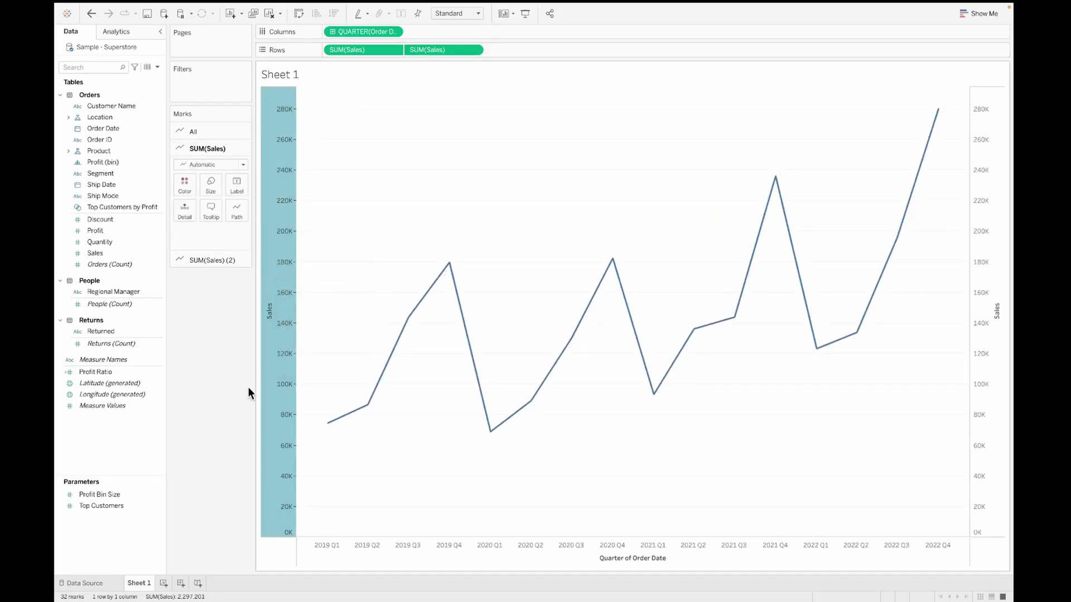
# Draw the second Sales layer as enlarged filled-circle shape markers.
pyautogui.click(223, 260)
pyautogui.click(206, 185)
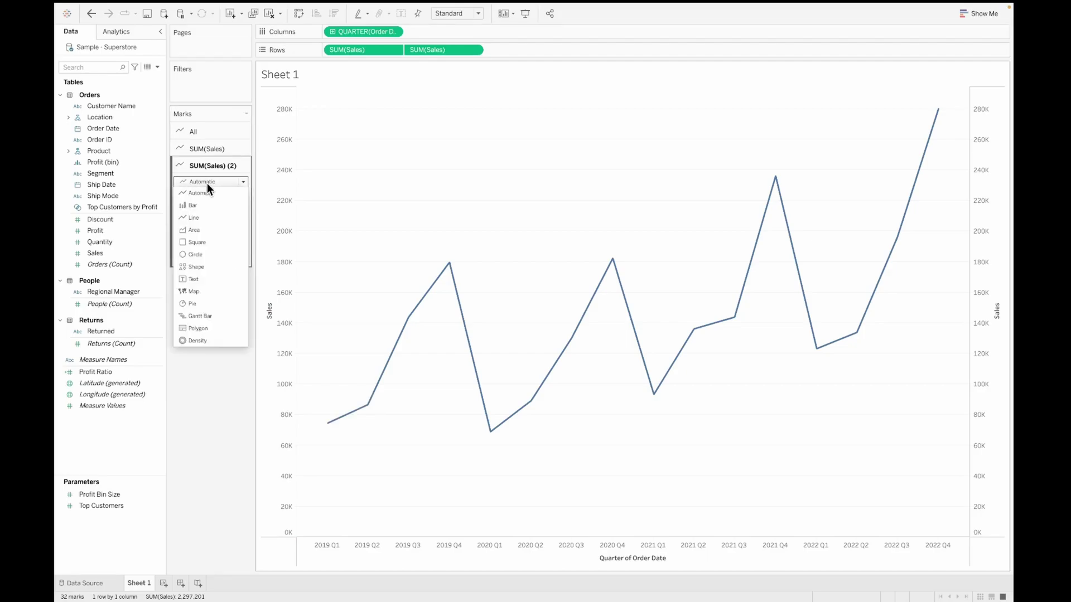
pyautogui.click(194, 258)
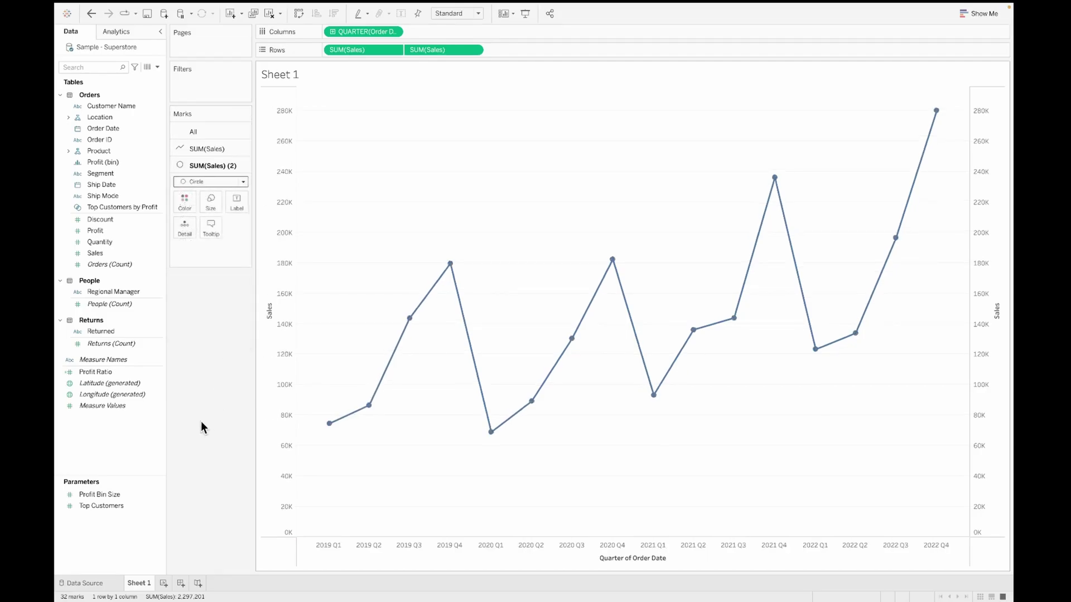
pyautogui.click(209, 201)
pyautogui.moveTo(239, 229)
pyautogui.mouseDown()
pyautogui.moveTo(261, 229)
pyautogui.moveTo(240, 226)
pyautogui.mouseUp()
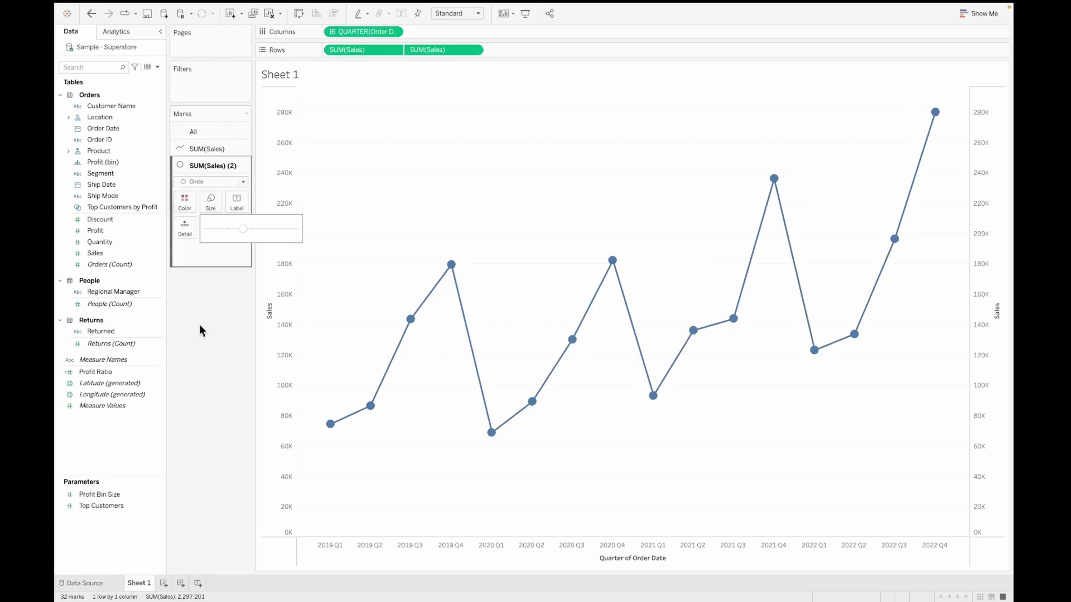
pyautogui.click(204, 182)
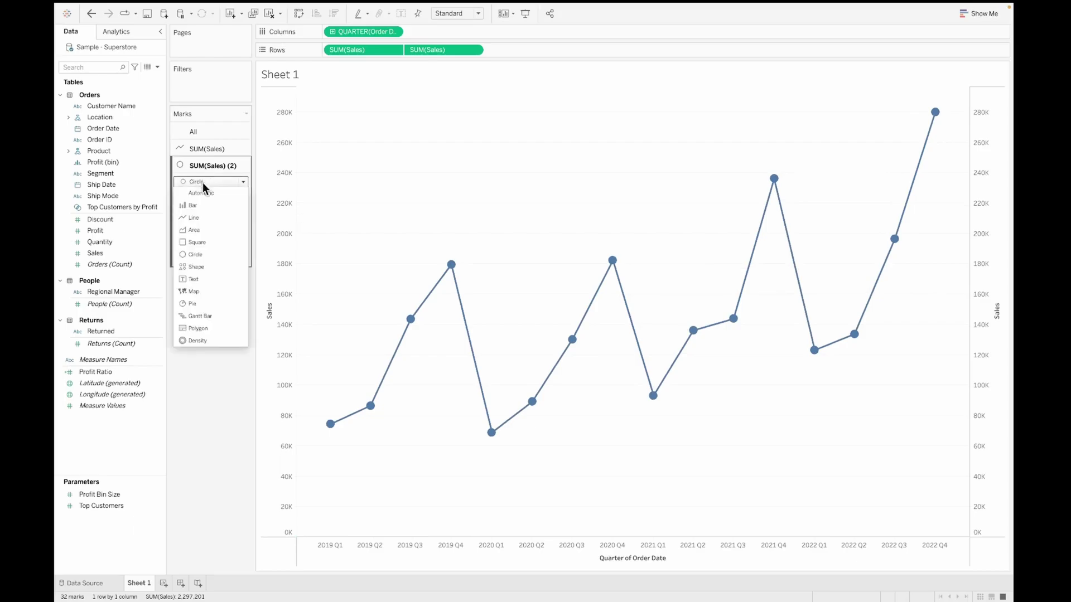
pyautogui.click(206, 270)
pyautogui.click(236, 232)
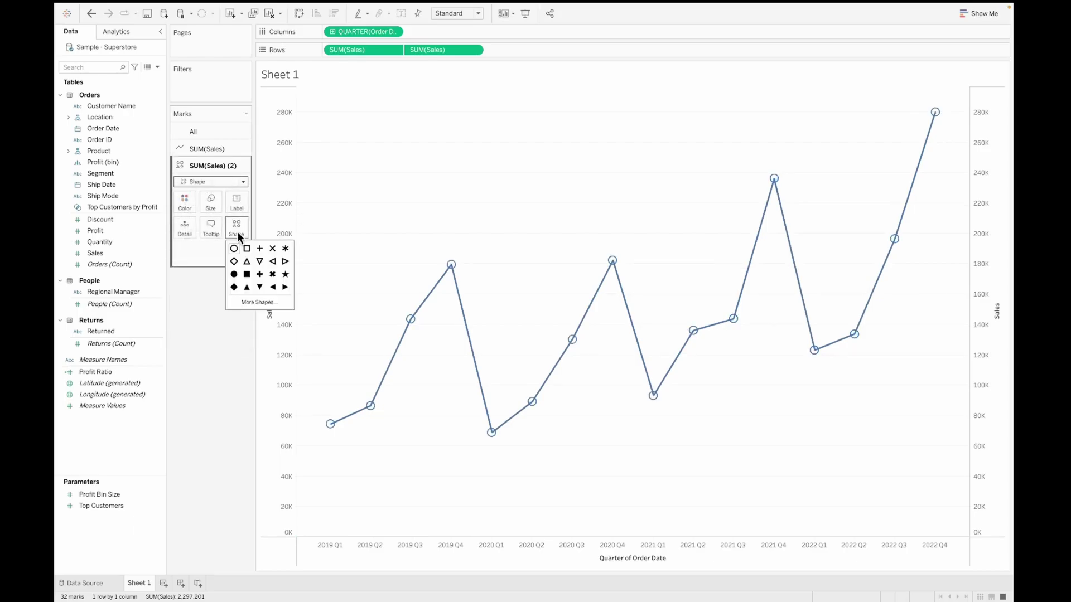
pyautogui.click(259, 273)
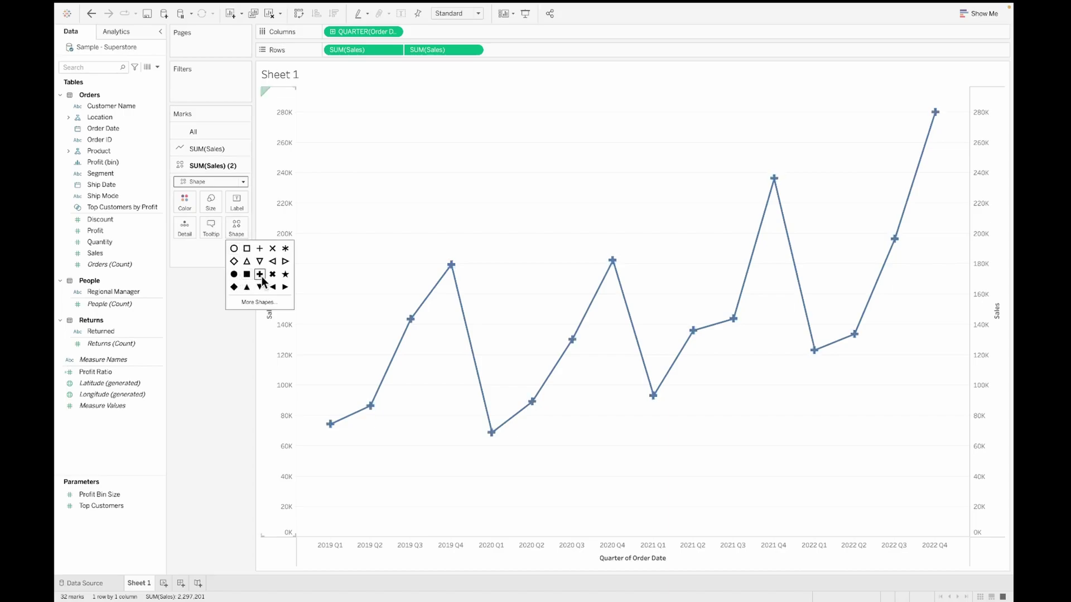
pyautogui.click(234, 274)
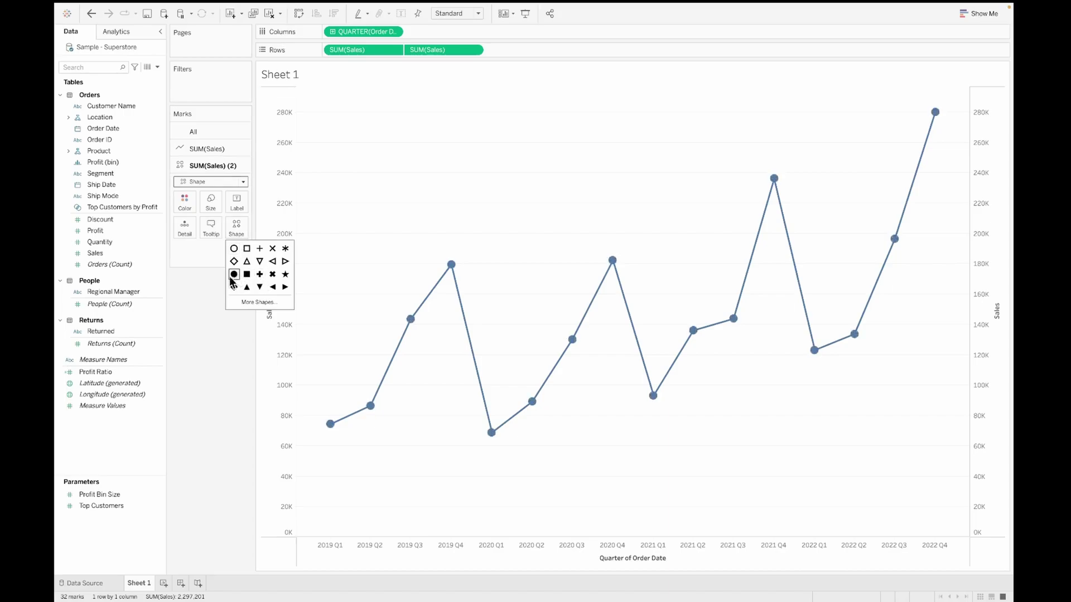
pyautogui.click(190, 303)
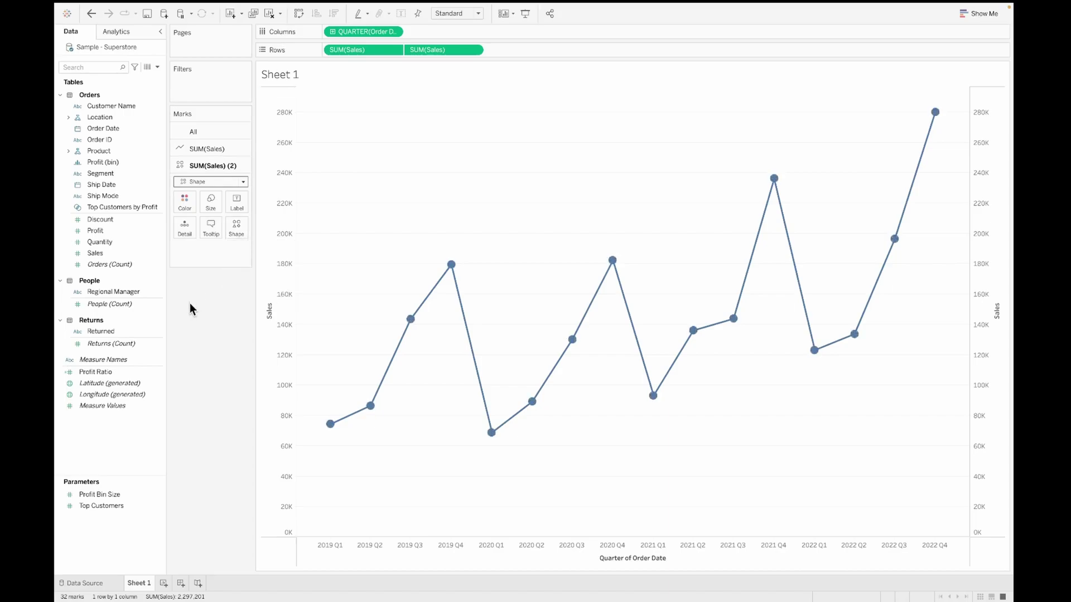
# Recolour the Sales line layer a lighter grey.
pyautogui.click(212, 149)
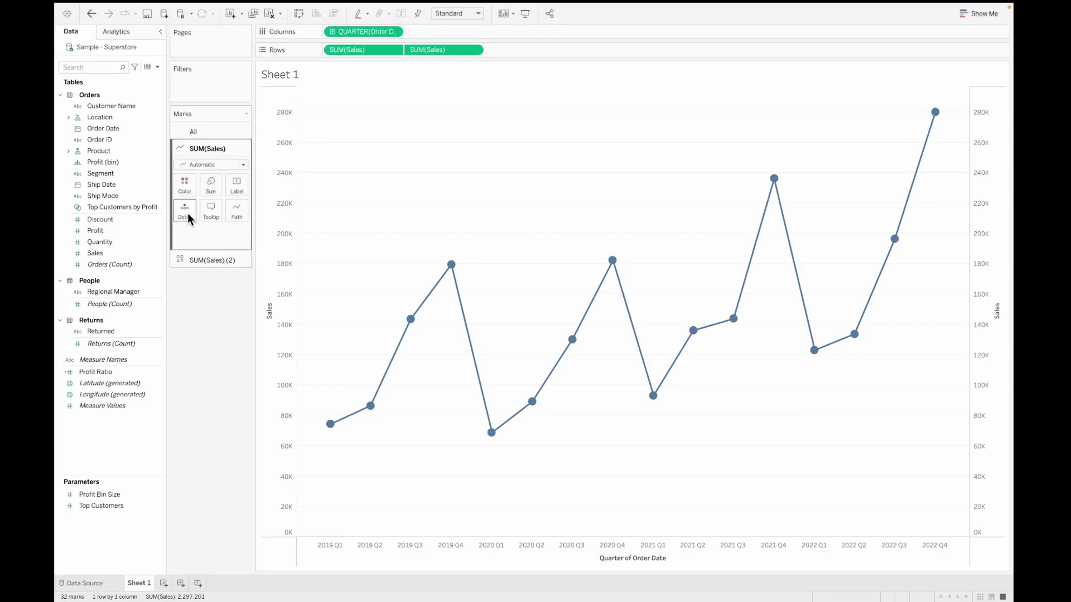
pyautogui.click(185, 189)
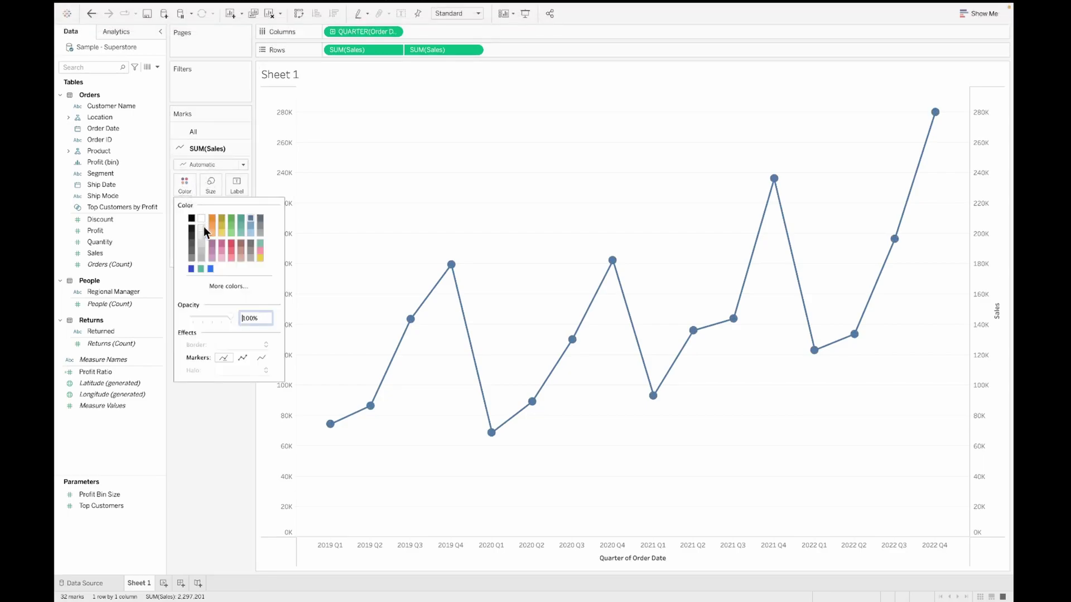
pyautogui.click(200, 260)
pyautogui.click(199, 440)
pyautogui.click(206, 259)
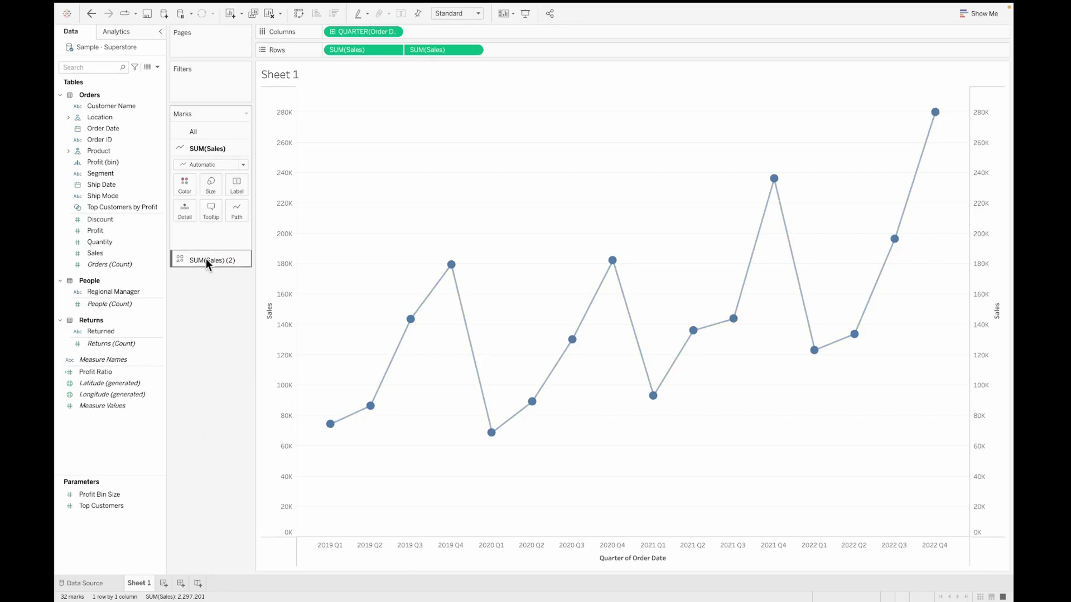
pyautogui.click(205, 260)
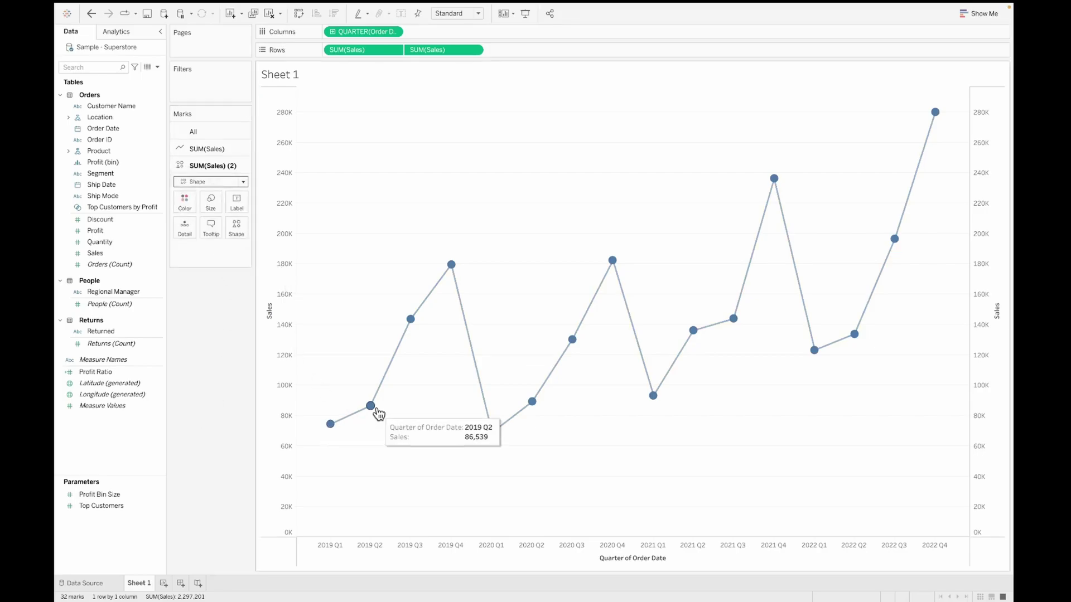
pyautogui.moveTo(418, 324)
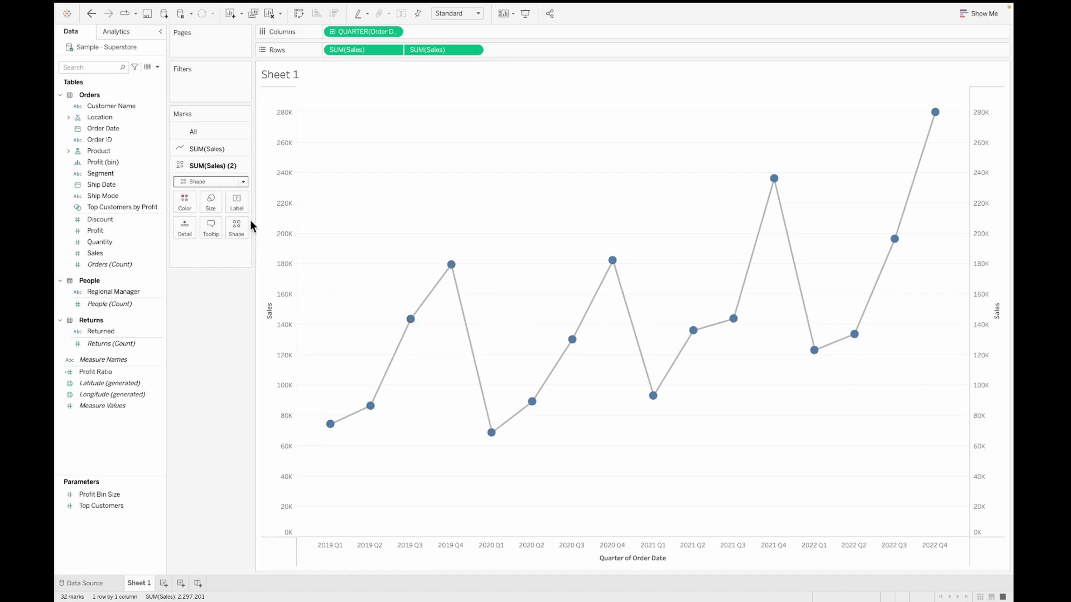
# Create the 'Max and Min Sales' calculated field with a pasted WINDOW_MAX/WINDOW_MIN IF formula.
pyautogui.click(157, 67)
pyautogui.click(134, 77)
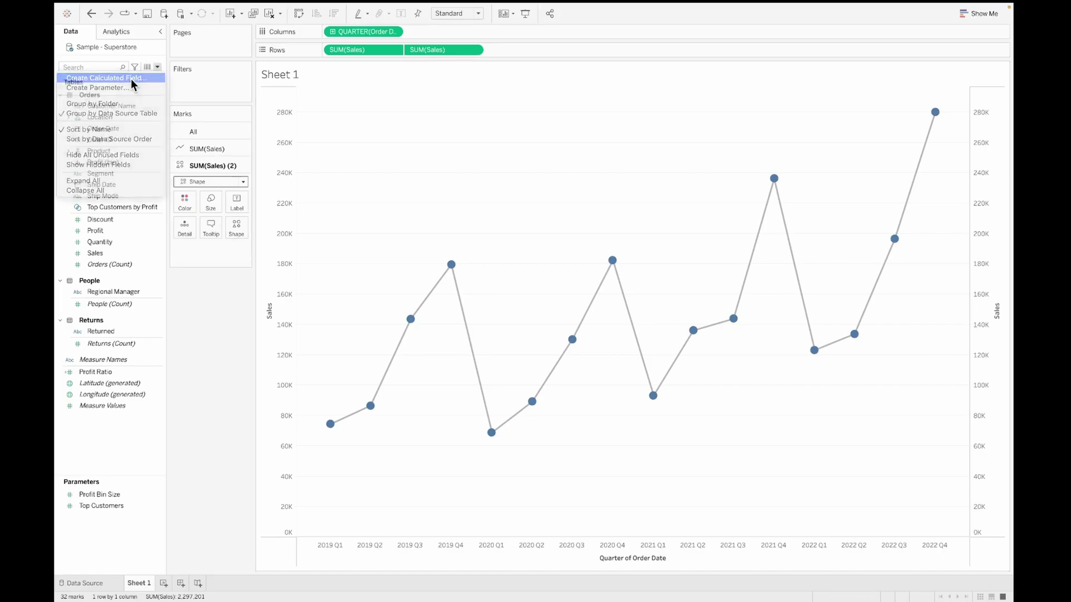
pyautogui.write('Max and Min Sales')
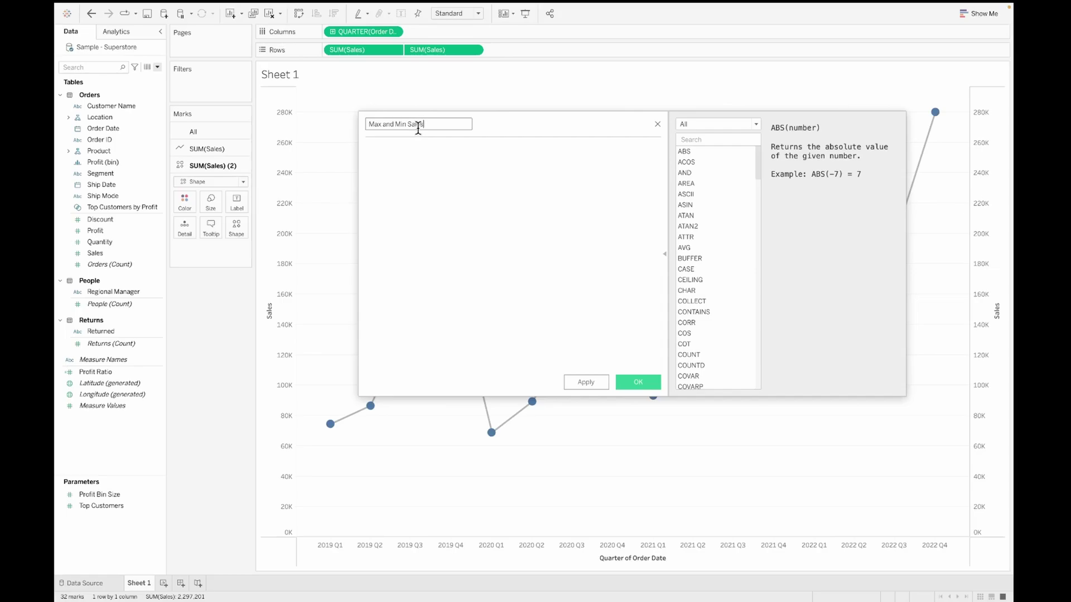
pyautogui.click(438, 271)
pyautogui.write('(if WINDOW_MAX(sum([Sales]))=SUM([Sales]) then "MAX" elseif  WINDOW_MIN(sum([Sales]))=SUM([Sales]) then "MIN" end)')
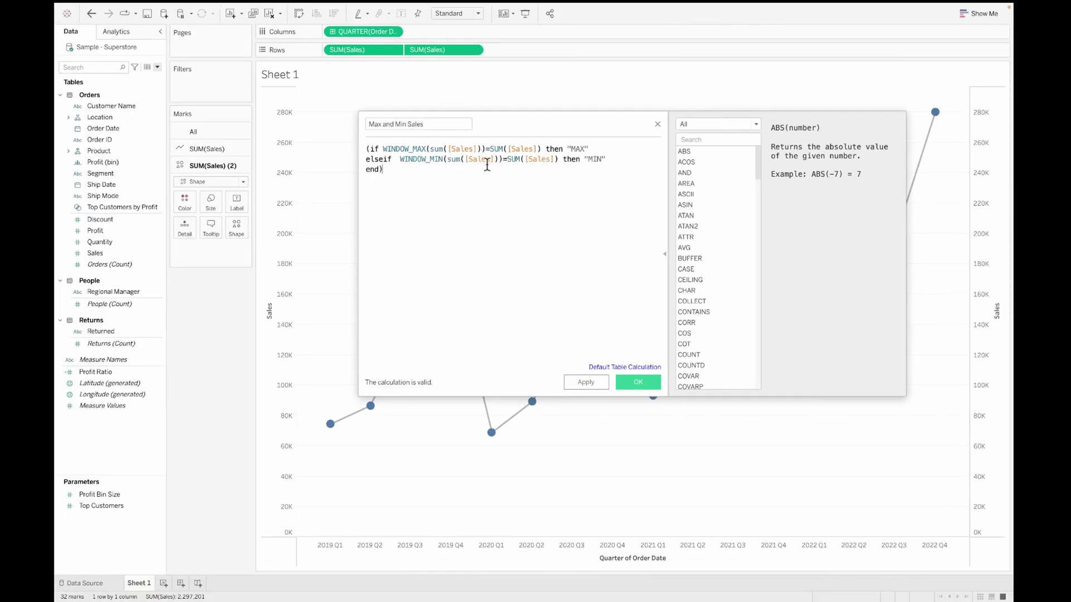
pyautogui.click(638, 382)
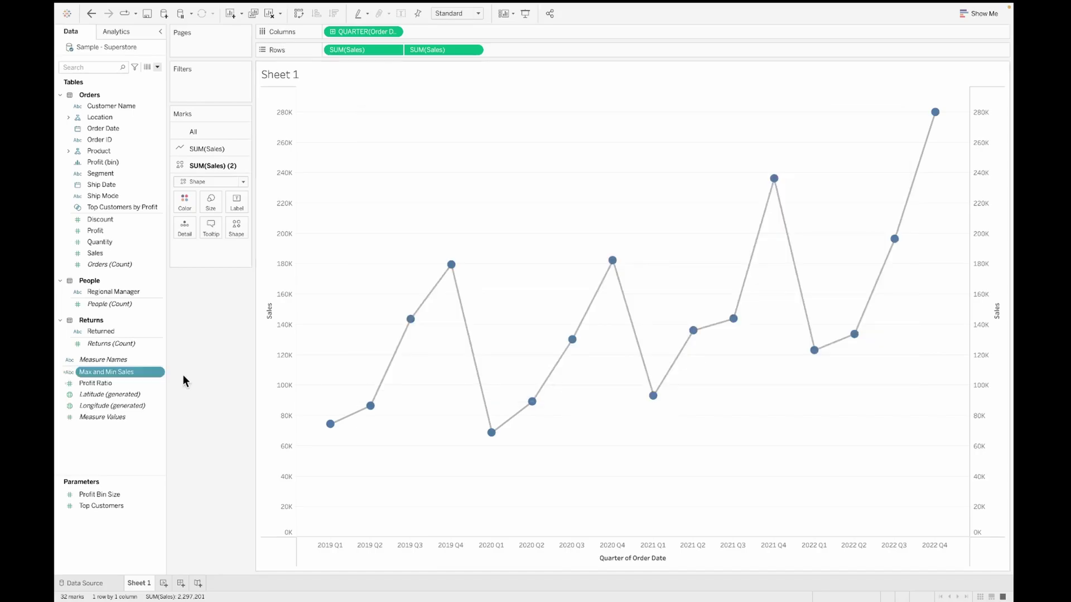
# Colour the marker layer by Max and Min Sales.
pyautogui.moveTo(122, 373); pyautogui.dragTo(187, 208)
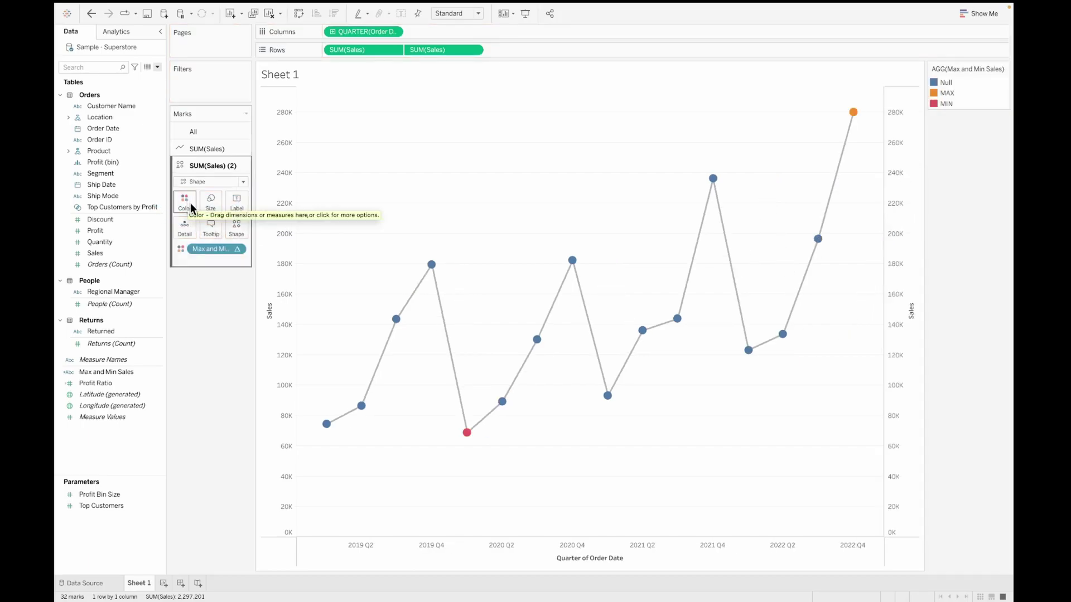
pyautogui.moveTo(850, 122)
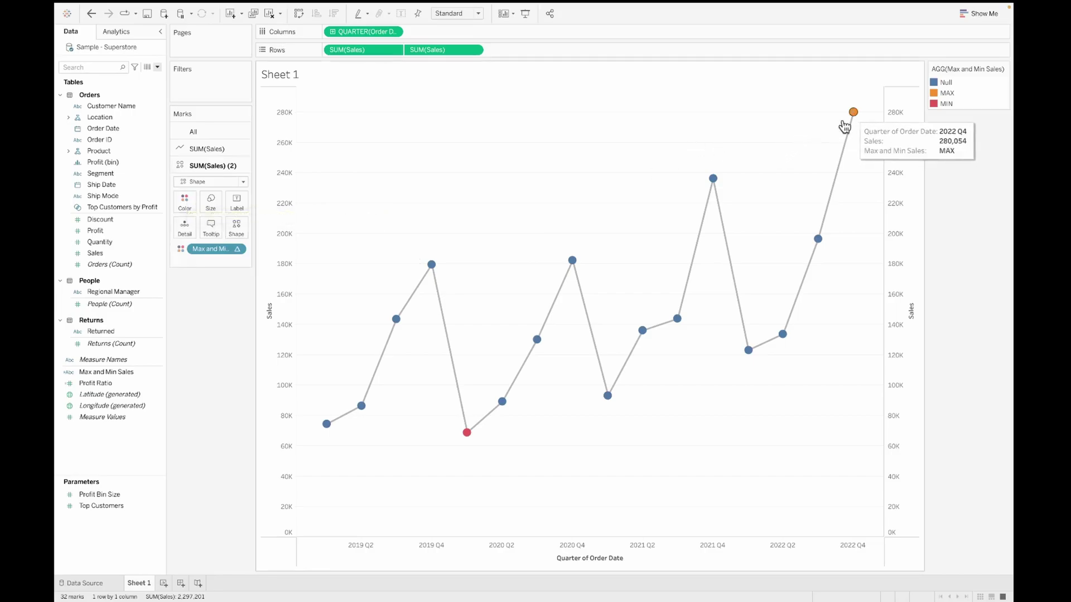
pyautogui.moveTo(471, 441)
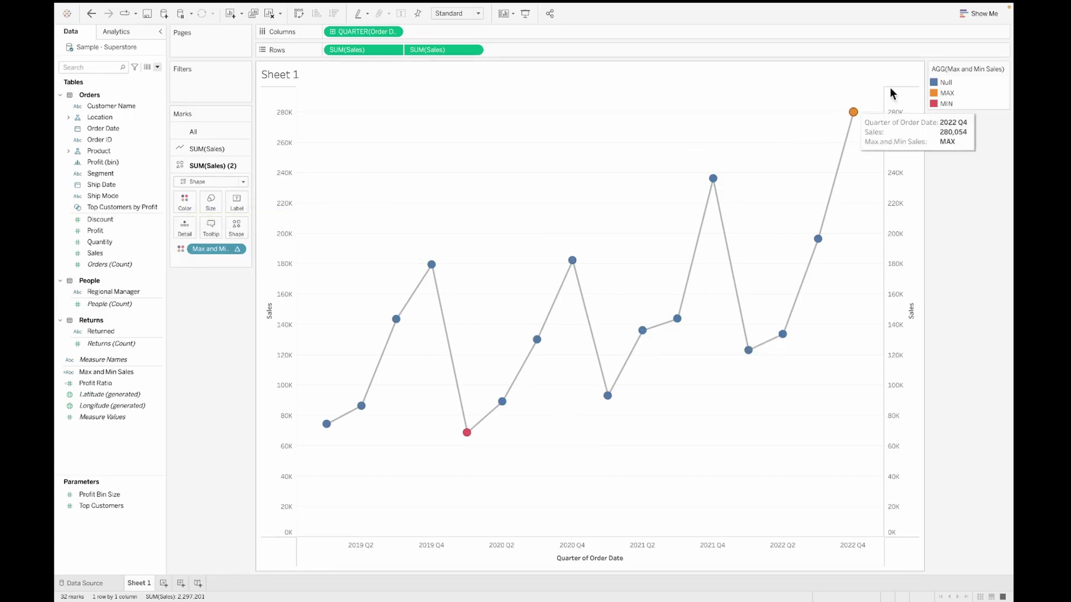
# Edit the legend colours with the Plasma palette: dark purple for MAX, pinkish red for MIN.
pyautogui.click(1004, 68)
pyautogui.click(975, 80)
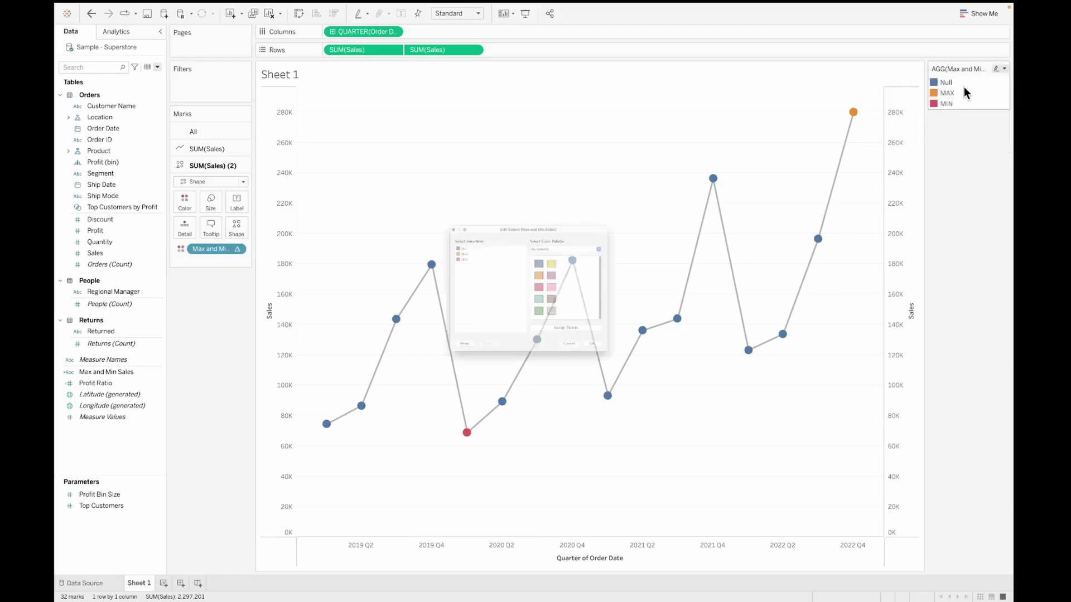
pyautogui.click(669, 217)
pyautogui.click(564, 319)
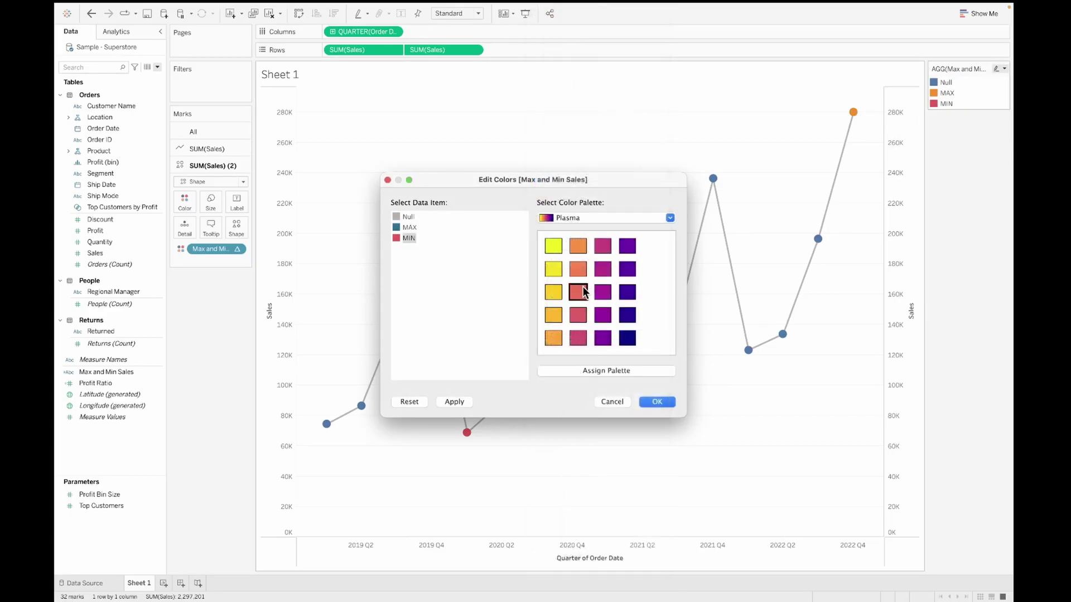
pyautogui.click(409, 227)
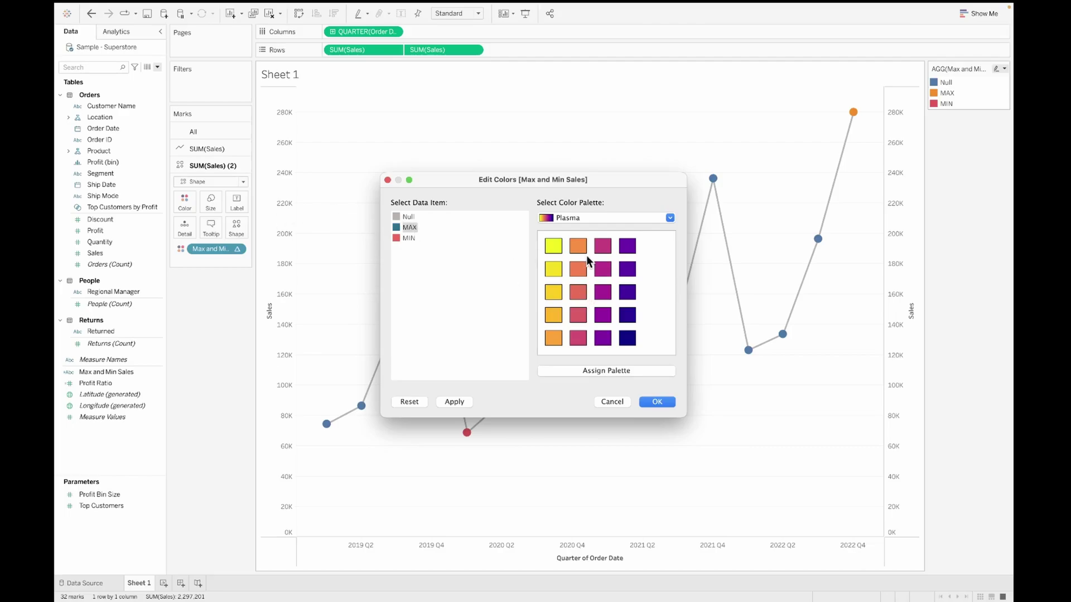
pyautogui.click(627, 246)
pyautogui.click(409, 238)
pyautogui.click(578, 338)
pyautogui.click(657, 402)
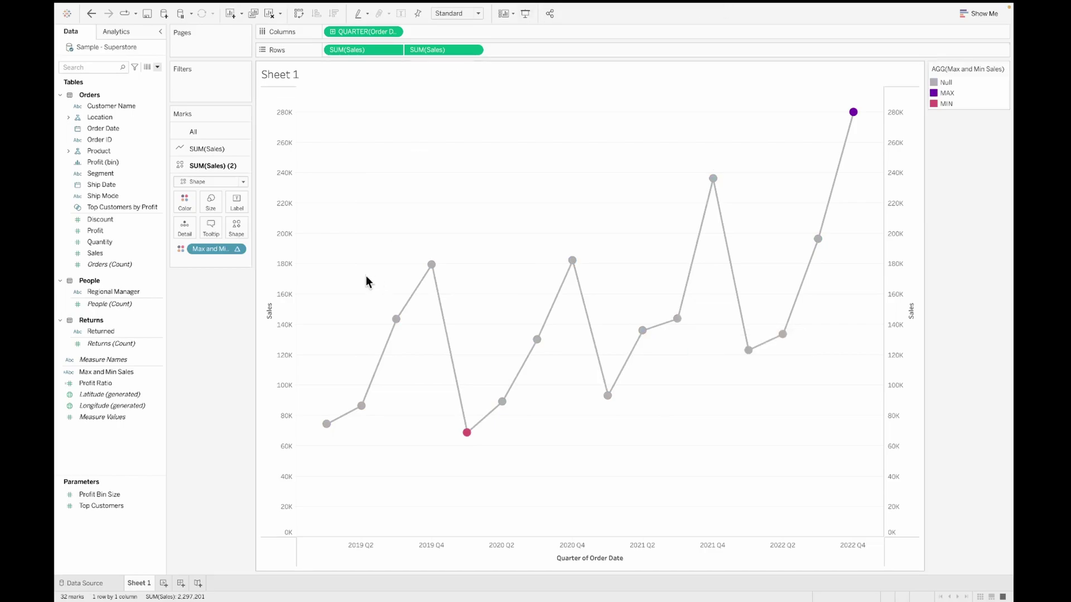
pyautogui.click(210, 203)
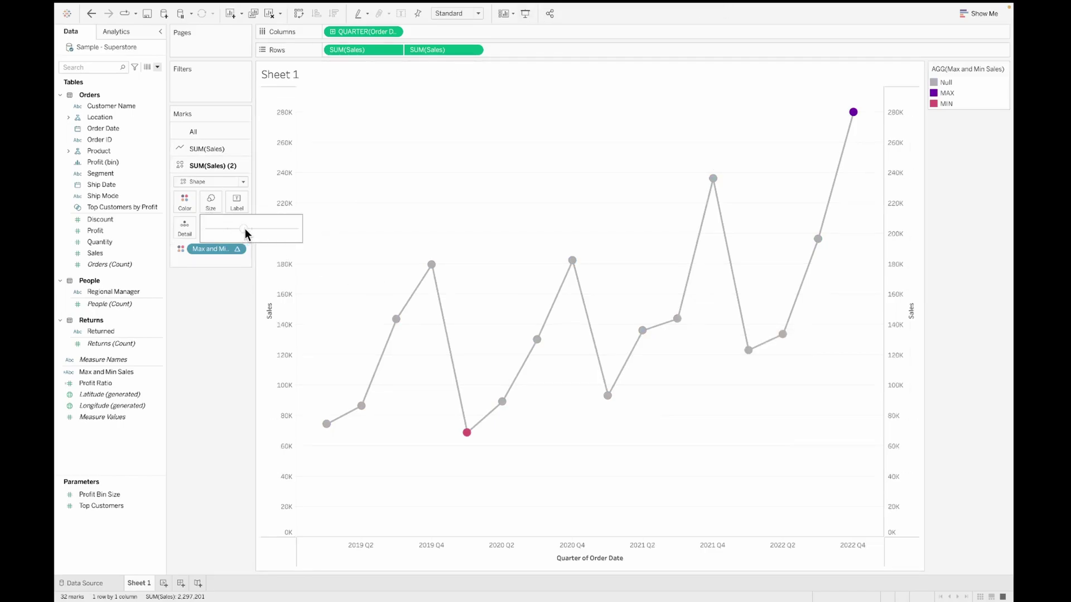
# Hide the header of the duplicate right Sales axis.
pyautogui.click(902, 311)
pyautogui.rightClick(902, 311)
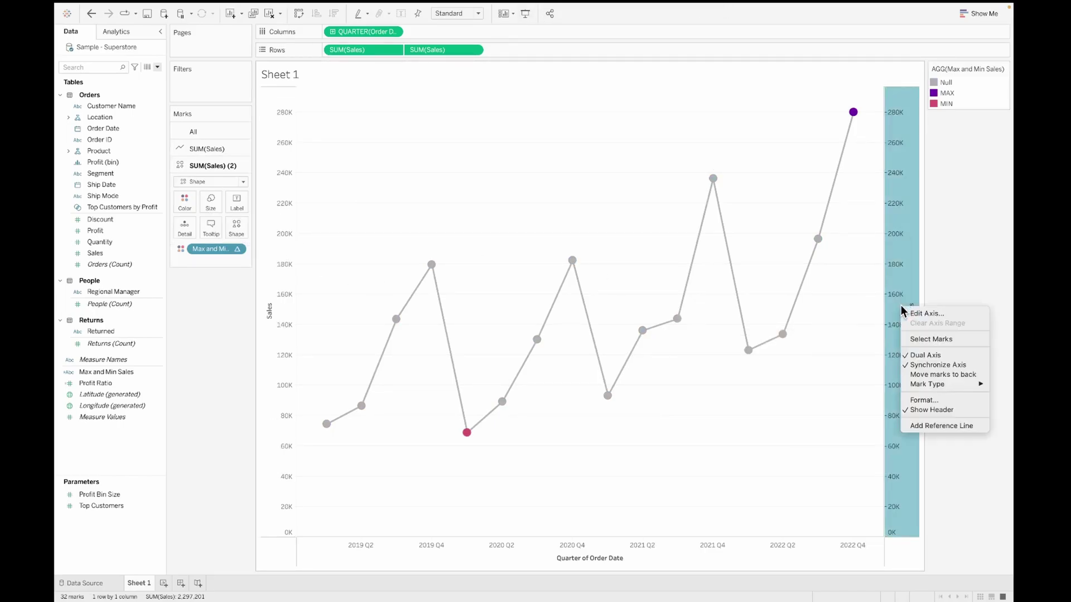
pyautogui.click(921, 405)
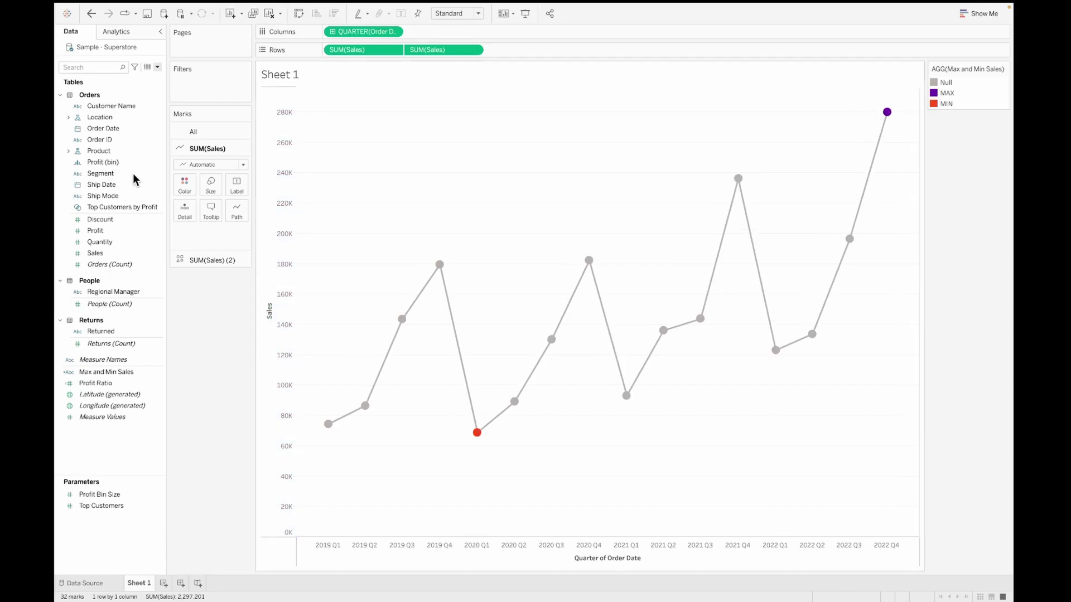
# Try filled triangle shapes for MAX and MIN, then undo the shape change.
pyautogui.click(203, 258)
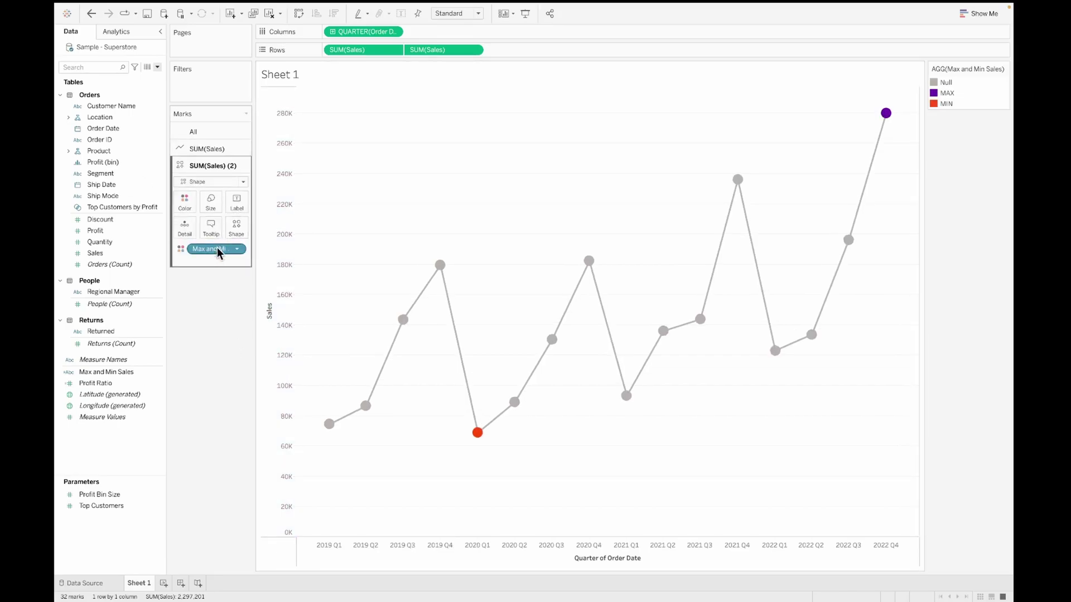
pyautogui.moveTo(219, 249); pyautogui.dragTo(237, 224)
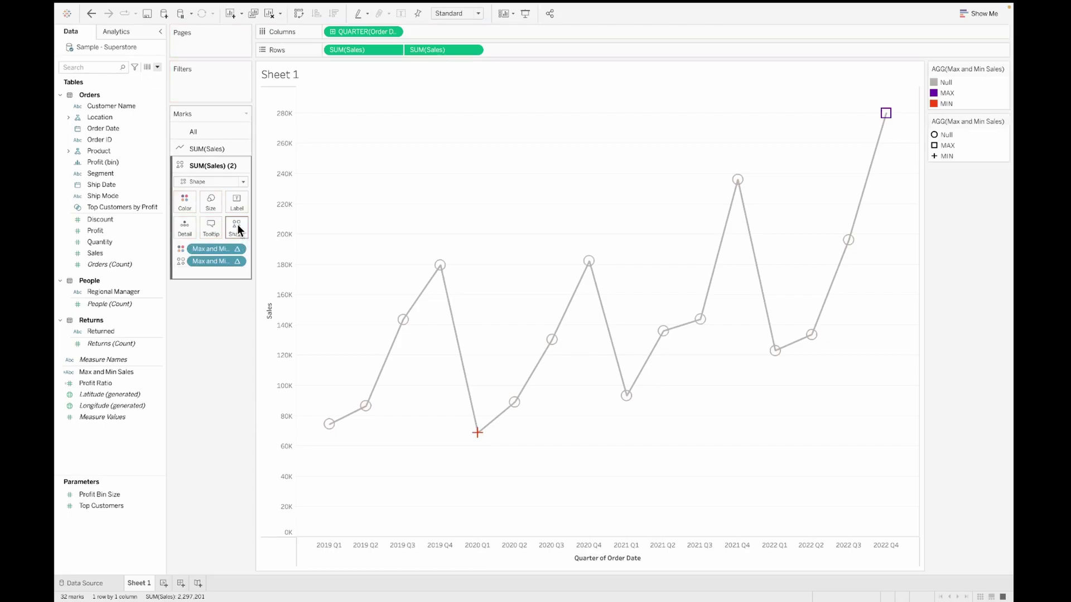
pyautogui.click(236, 225)
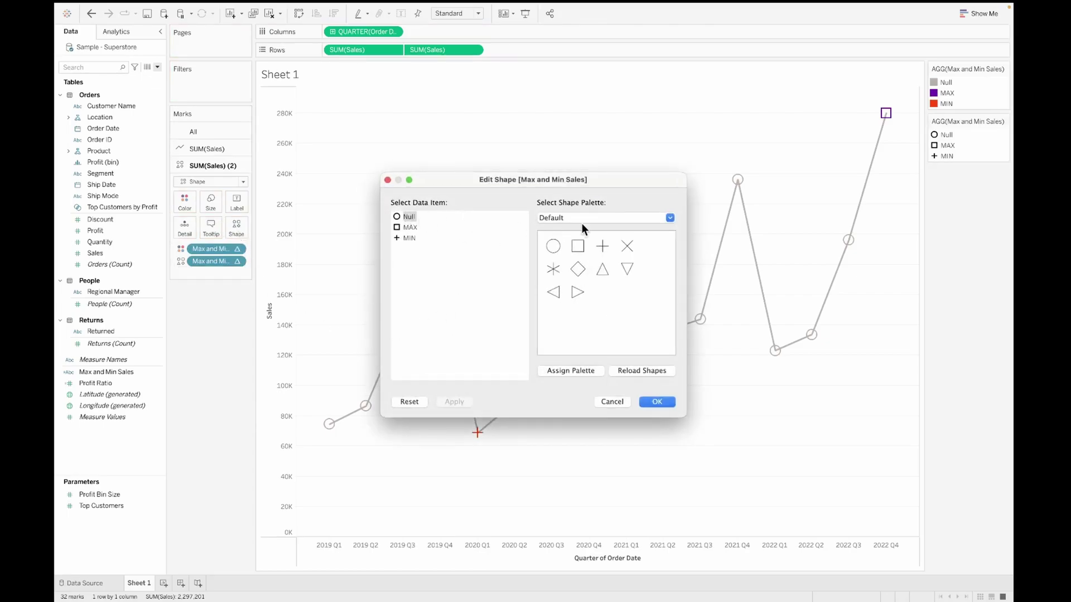
pyautogui.click(584, 218)
pyautogui.click(584, 240)
pyautogui.click(553, 246)
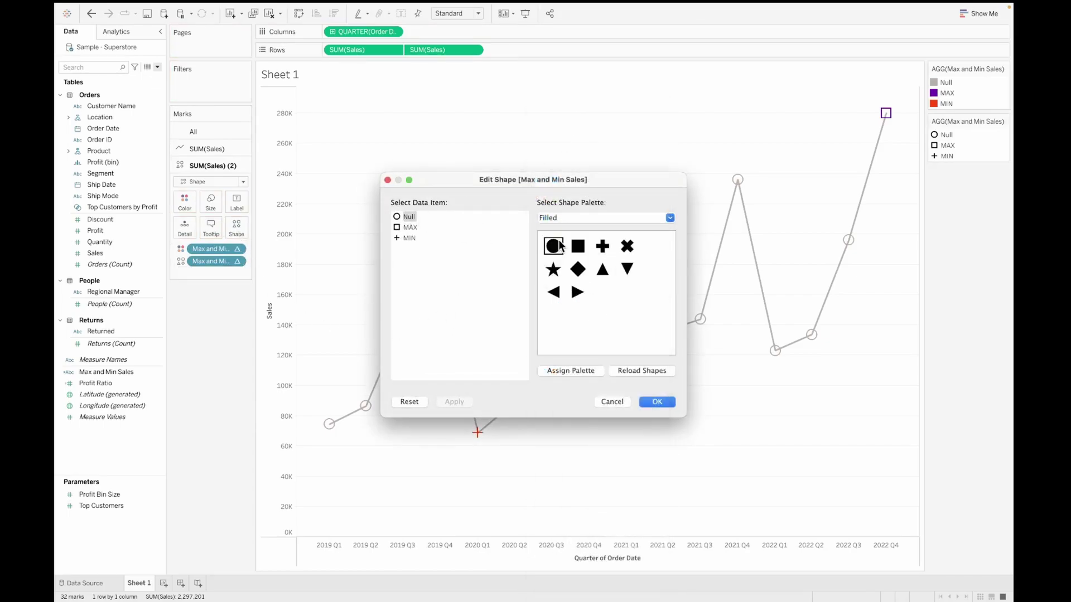
pyautogui.click(603, 270)
pyautogui.click(409, 238)
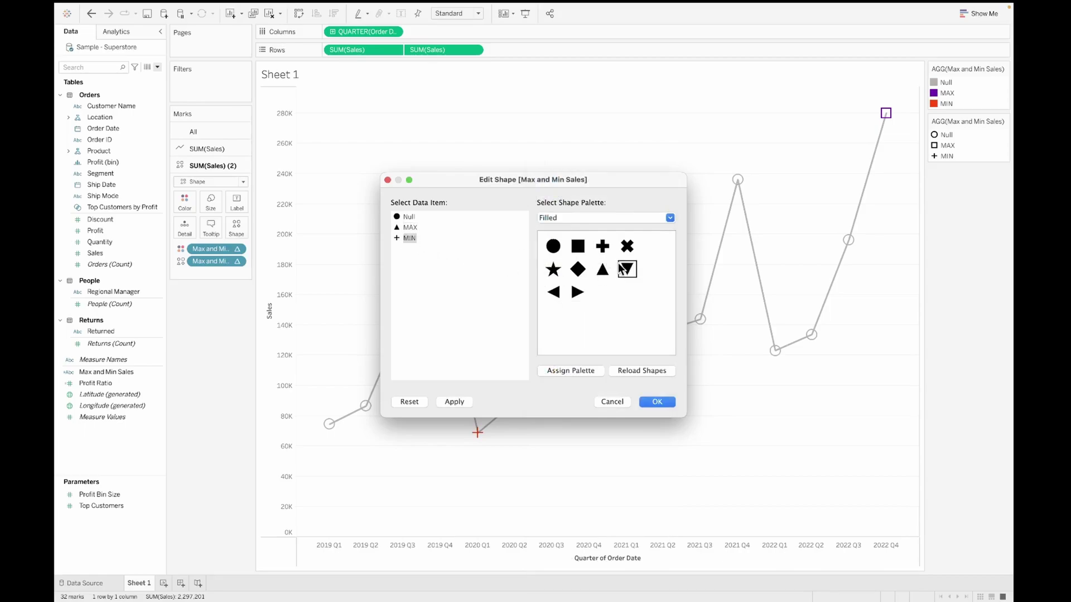
pyautogui.click(627, 270)
pyautogui.click(657, 402)
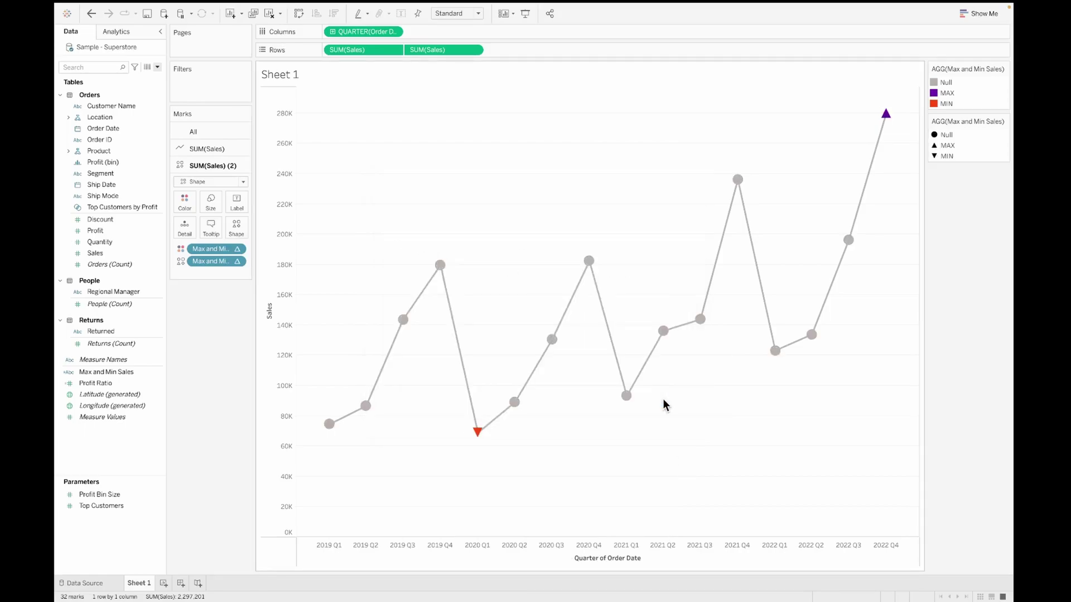
pyautogui.hotkey('ctrl', 'z')
pyautogui.hotkey('ctrl', 'z')
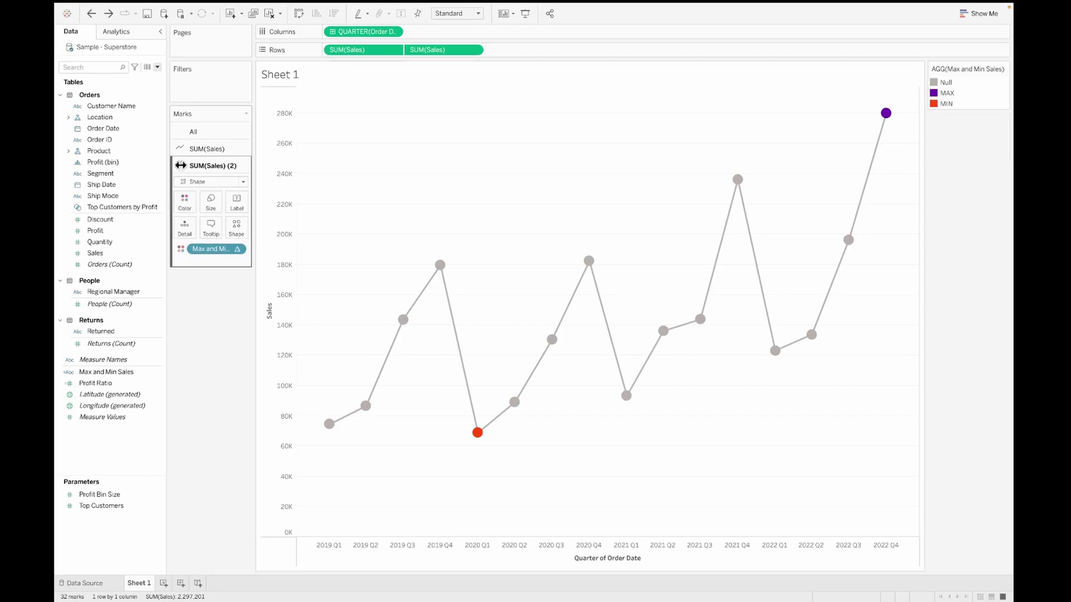
# Label SUM(Sales) values only on the minimum and maximum points.
pyautogui.moveTo(366, 52); pyautogui.dragTo(238, 199)
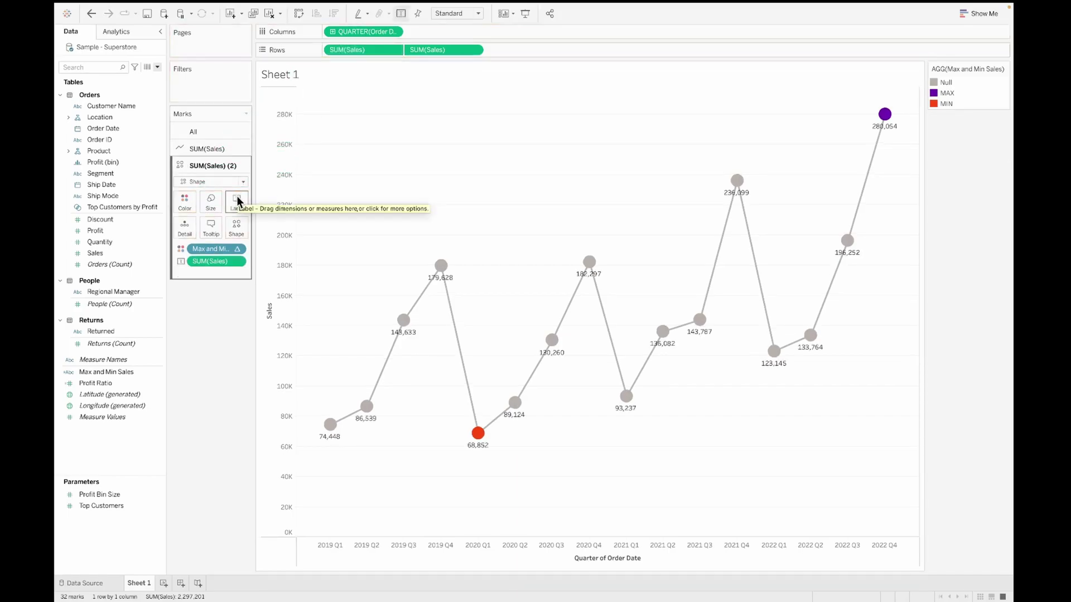
pyautogui.click(238, 200)
pyautogui.click(262, 330)
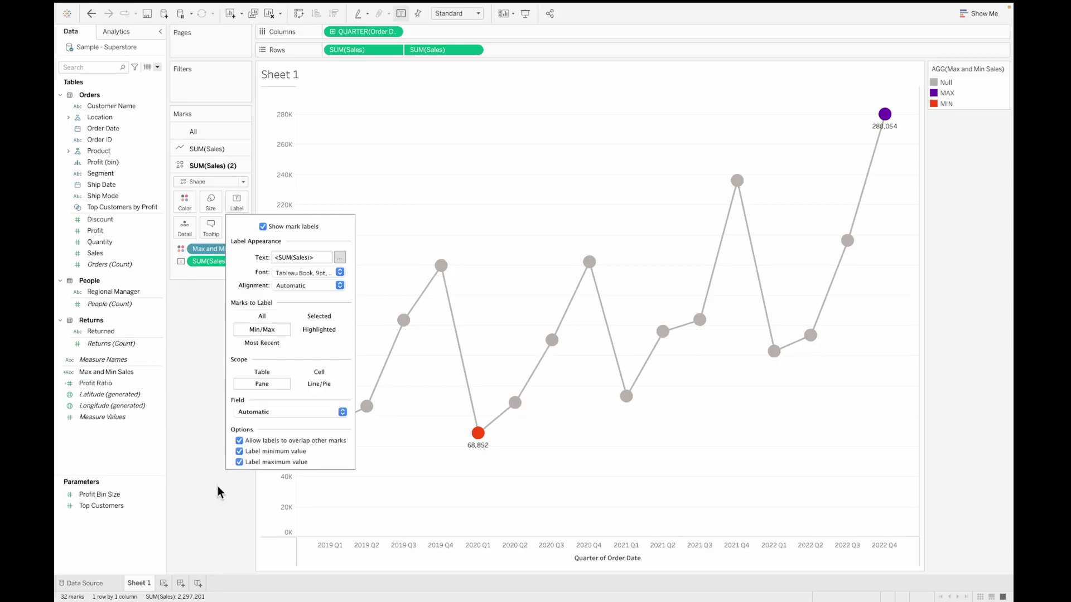
pyautogui.click(220, 524)
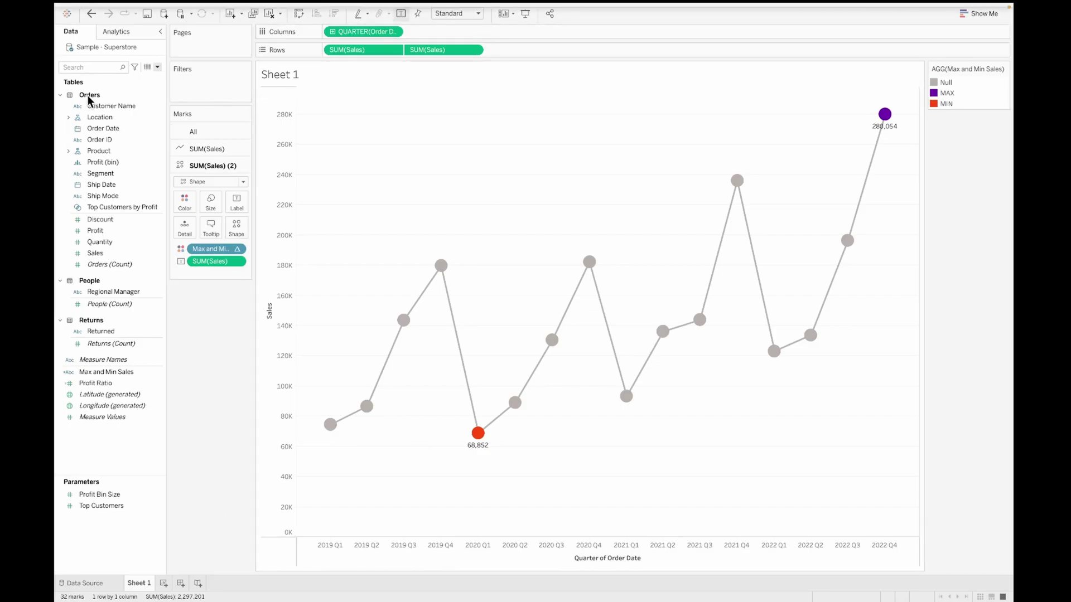
# Search fields for 'reg', try Region on Rows then Columns, and remove it again.
pyautogui.click(80, 67)
pyautogui.write('reg')
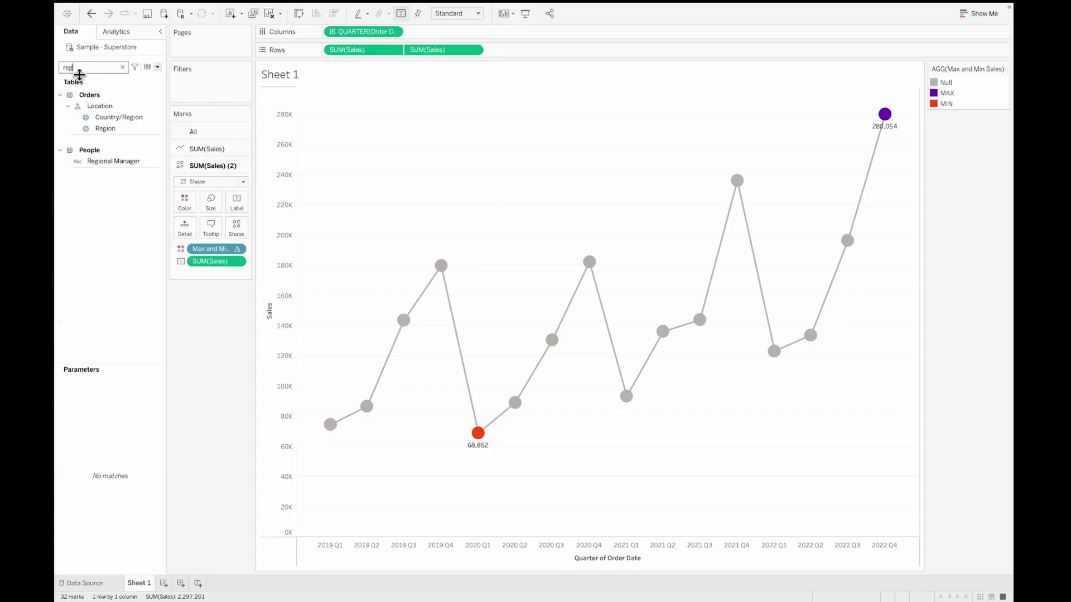
pyautogui.moveTo(104, 129); pyautogui.dragTo(326, 52)
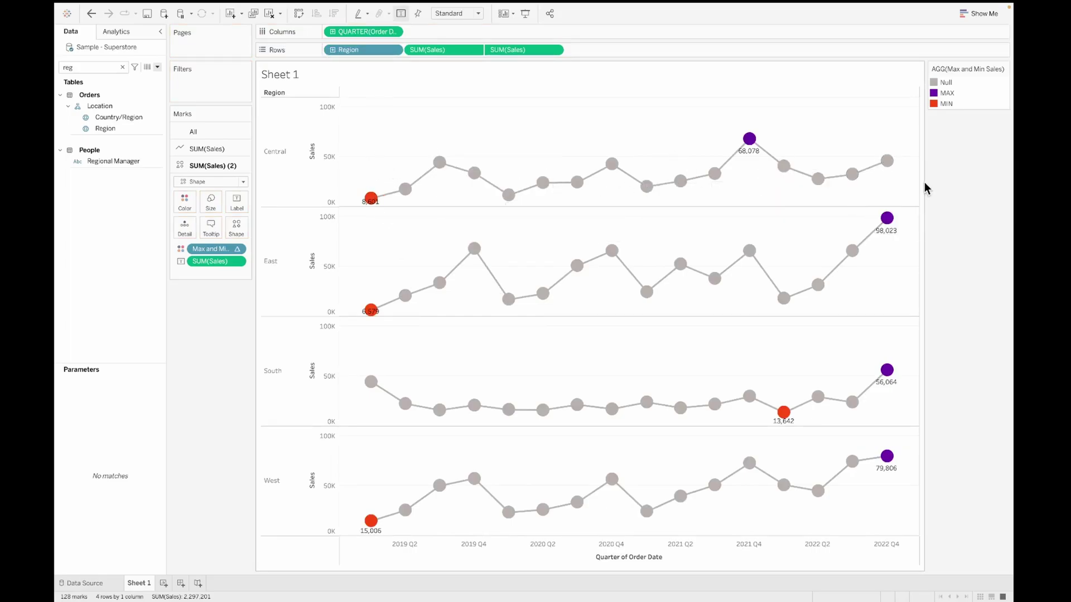
pyautogui.moveTo(346, 50); pyautogui.dragTo(327, 32)
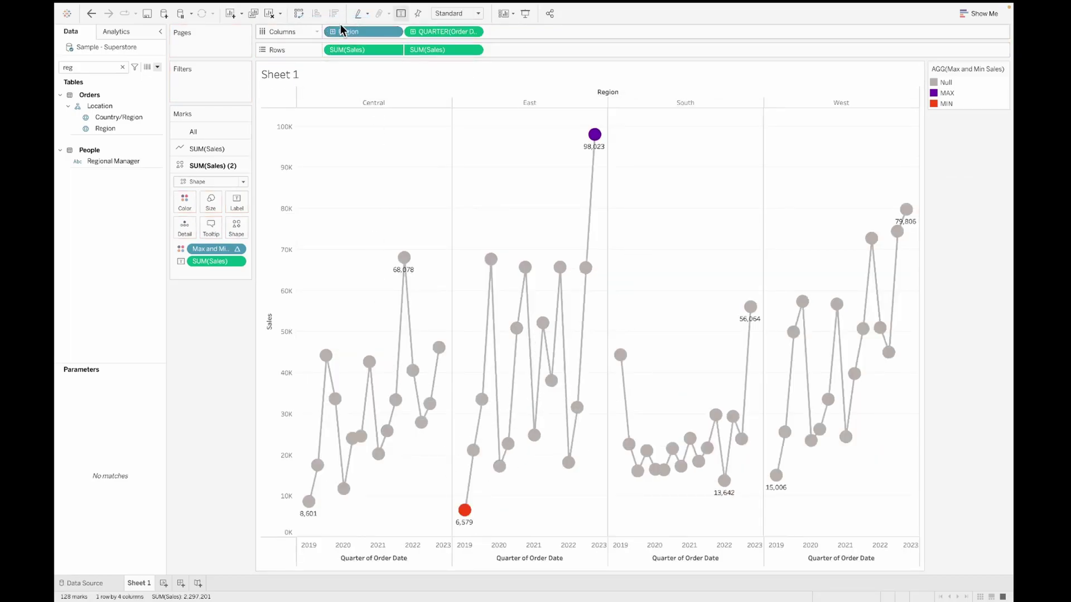
pyautogui.moveTo(342, 30); pyautogui.dragTo(196, 410)
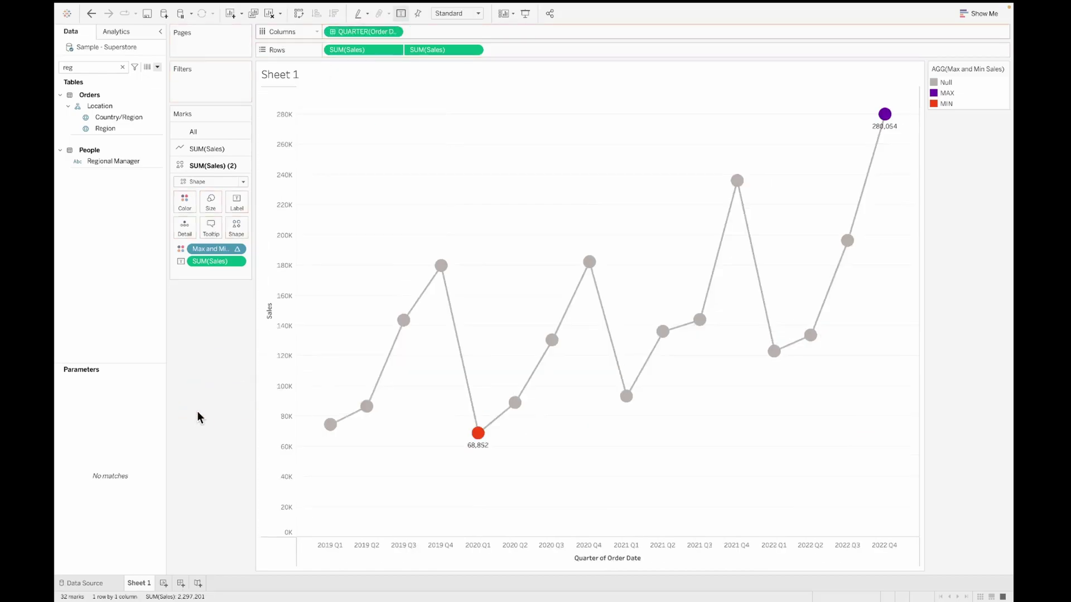
# Write a Row calculated field: IF [Region]='East' OR [Region]='West' Then 0 ELSE 1 END.
pyautogui.click(156, 67)
pyautogui.click(141, 80)
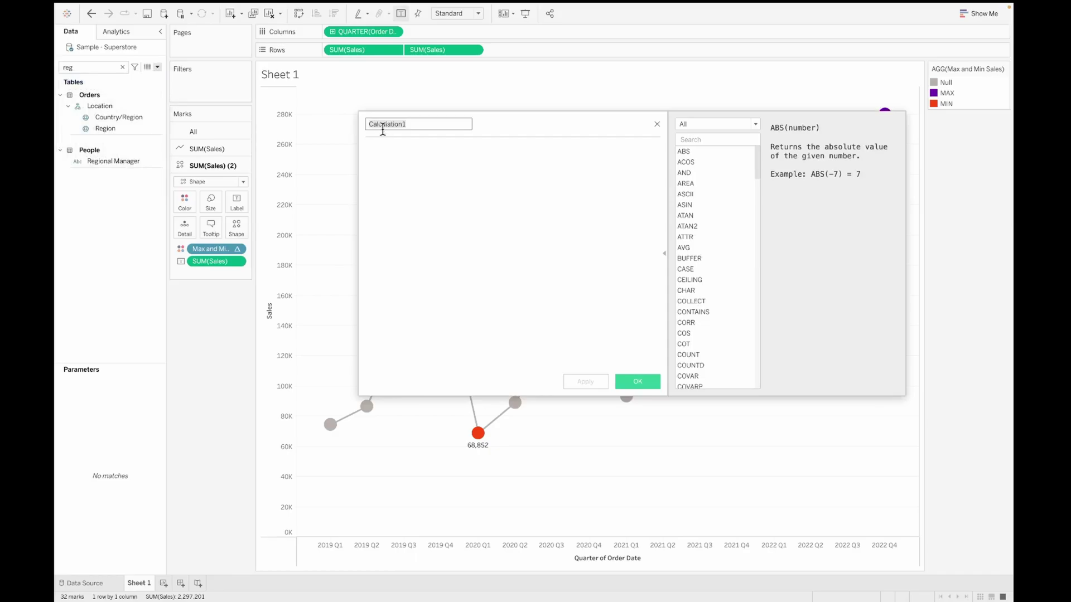
pyautogui.write('Row')
pyautogui.press('Tab')
pyautogui.write('I')
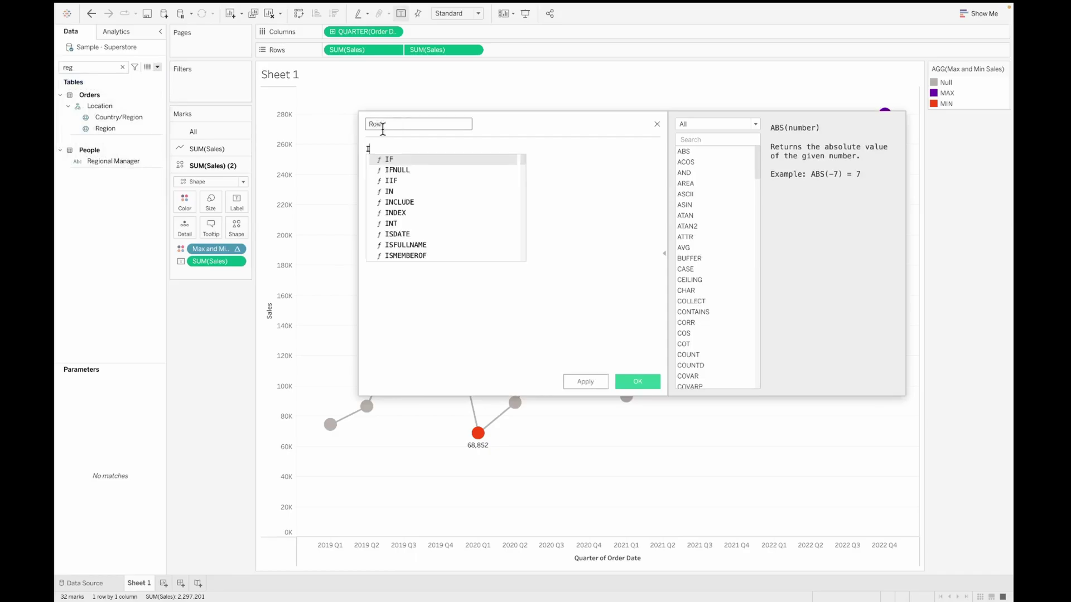
pyautogui.write('F regio')
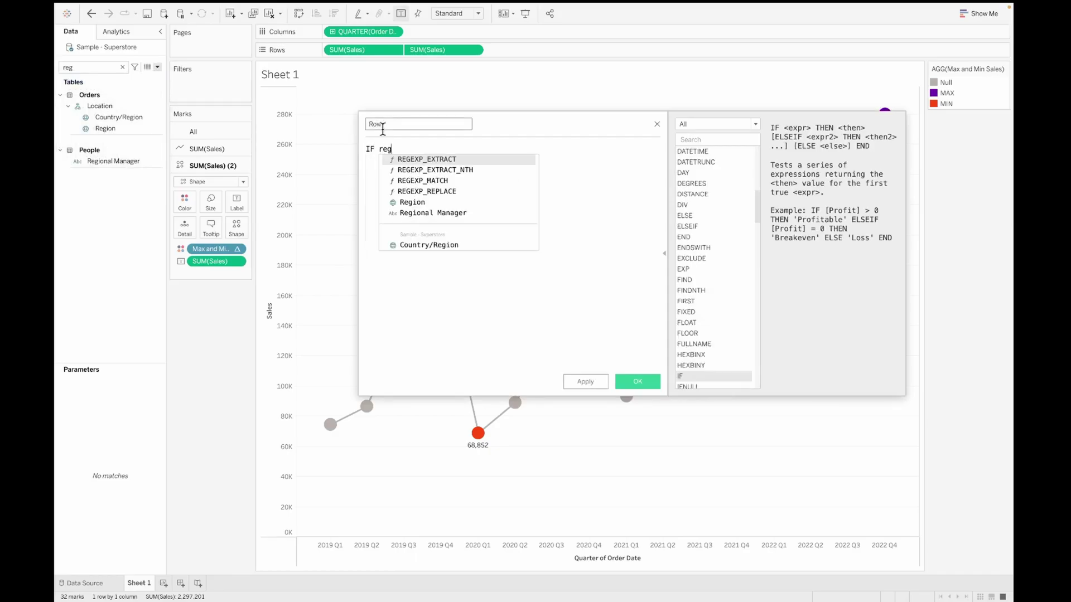
pyautogui.press('Return')
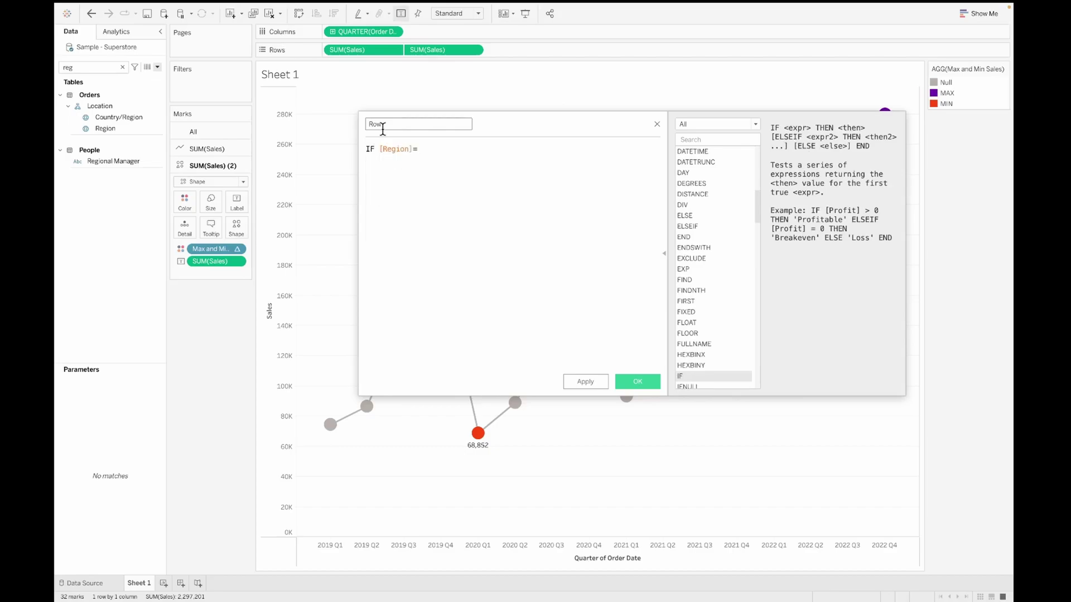
pyautogui.write("='East' OR RE")
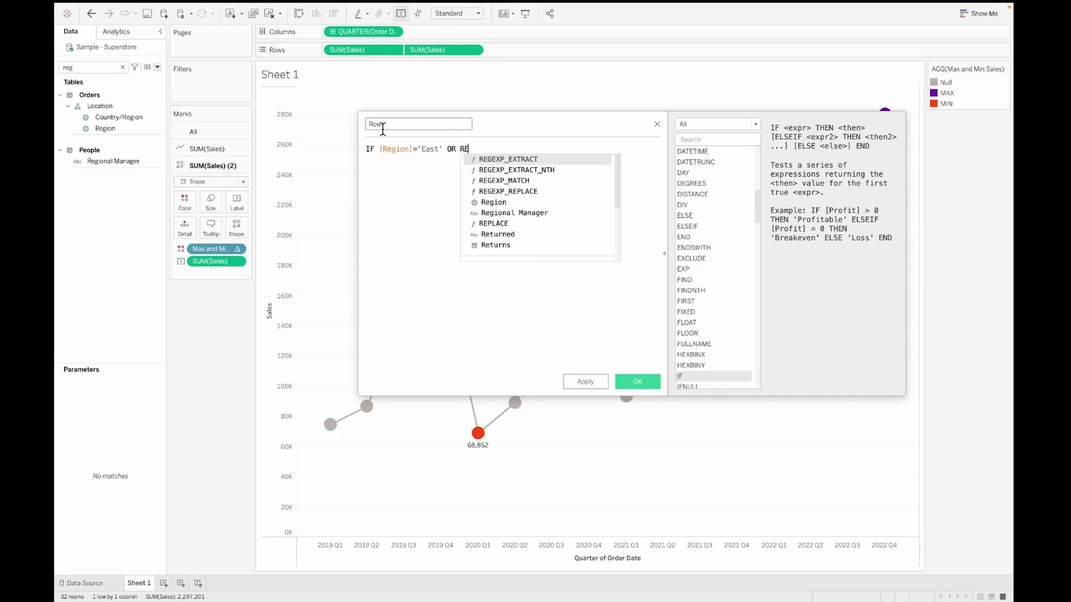
pyautogui.write('gio')
pyautogui.press('Return')
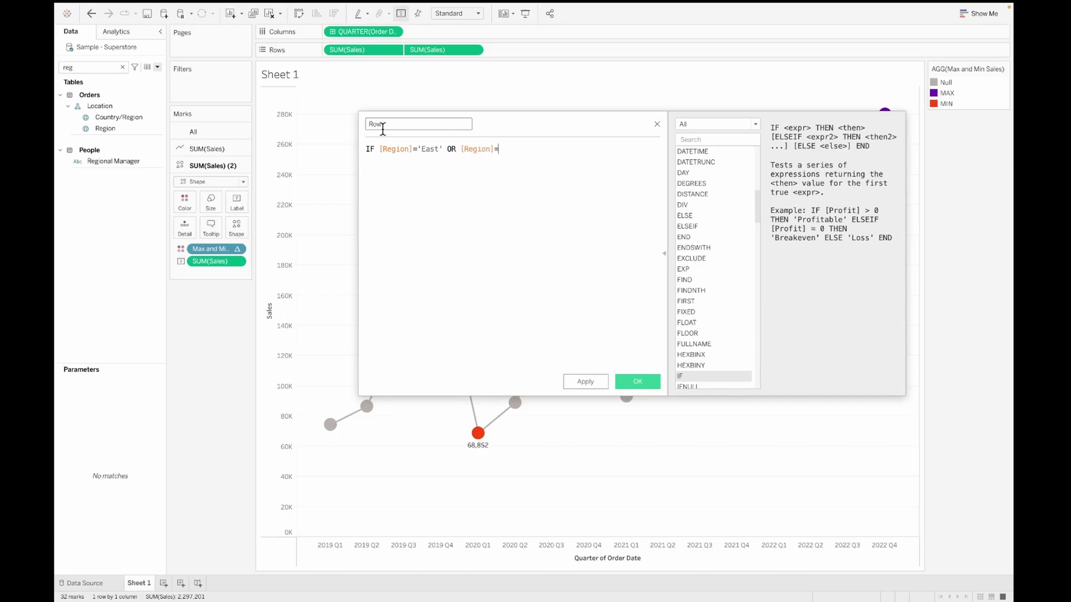
pyautogui.write('T')
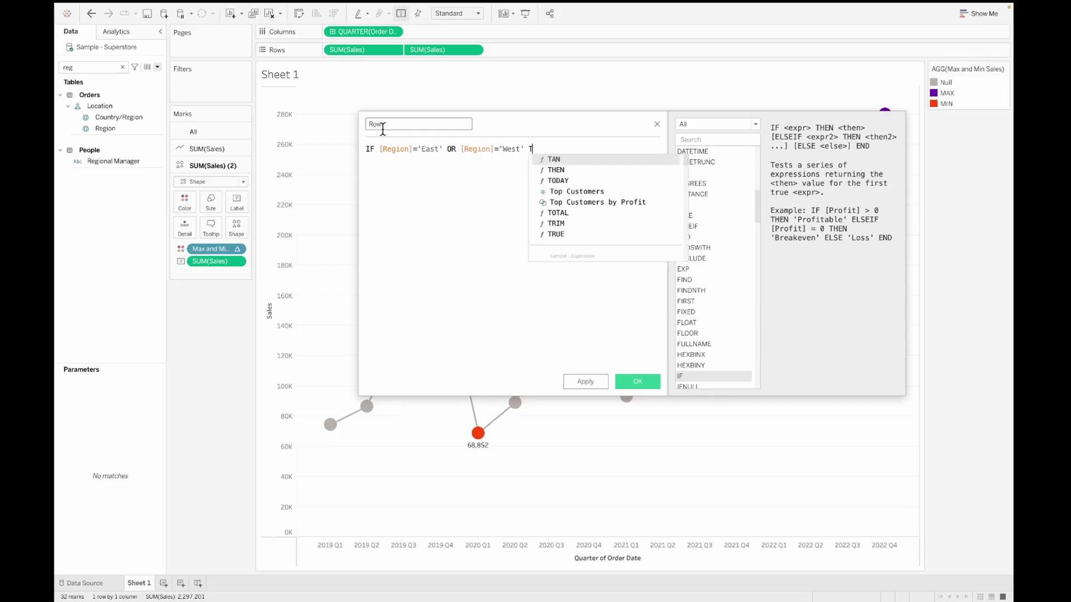
pyautogui.write('hen 0')
pyautogui.press('Return')
pyautogui.write('E')
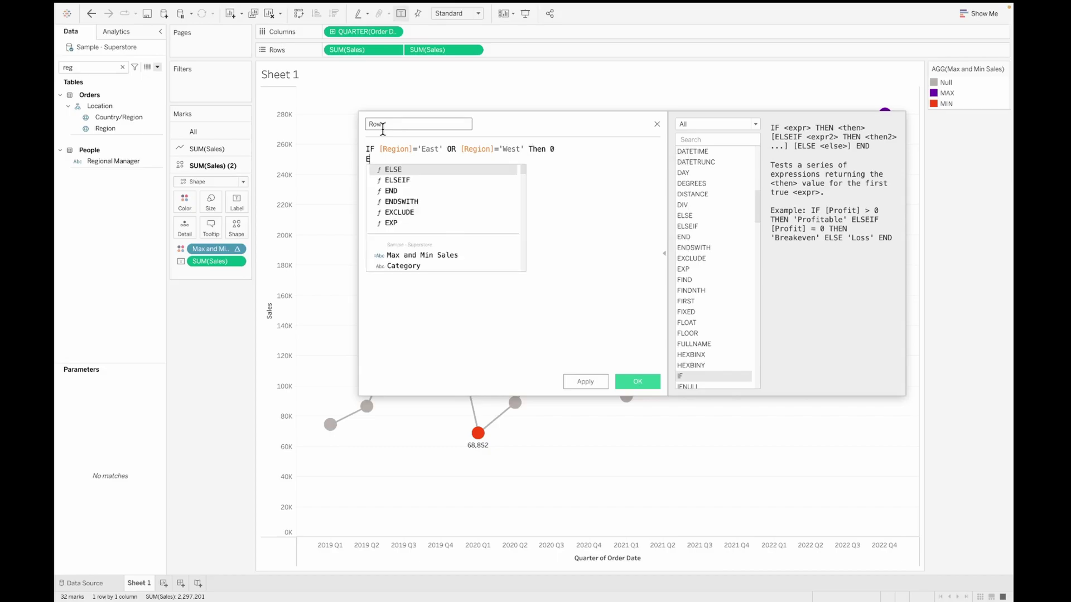
pyautogui.write('LSE 1 END')
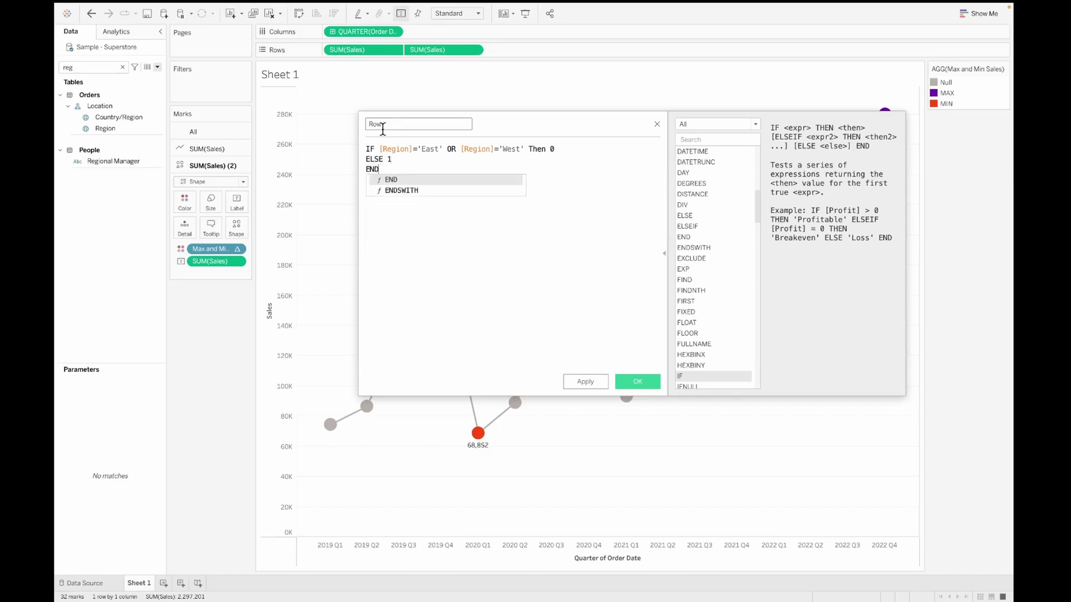
# Save the Row calculation and search the field list for 'row'.
pyautogui.click(634, 383)
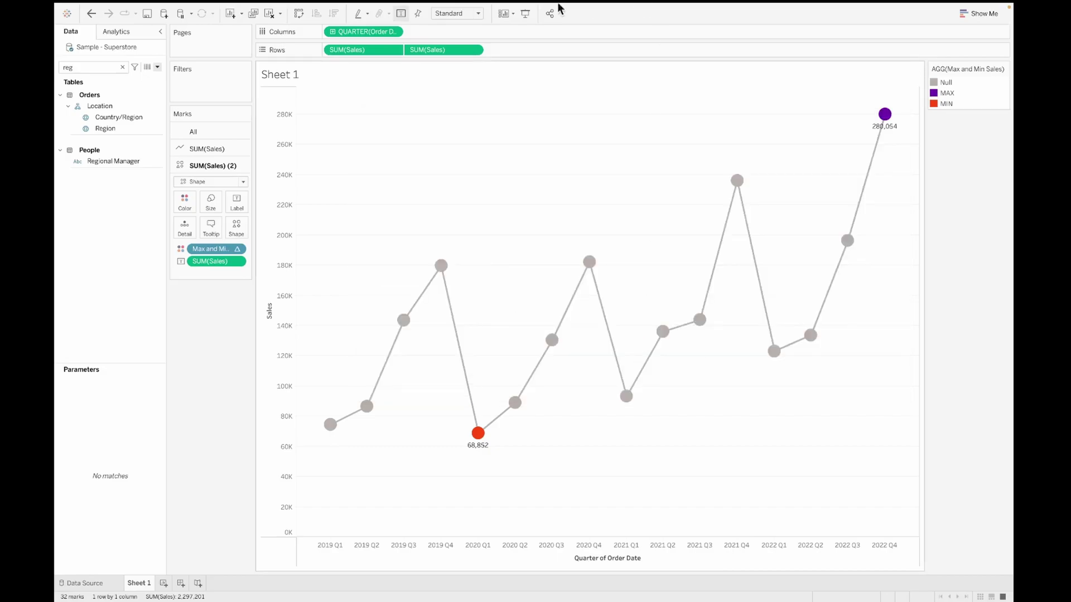
pyautogui.click(93, 66)
pyautogui.press('BackSpace')
pyautogui.press('BackSpace')
pyautogui.press('BackSpace')
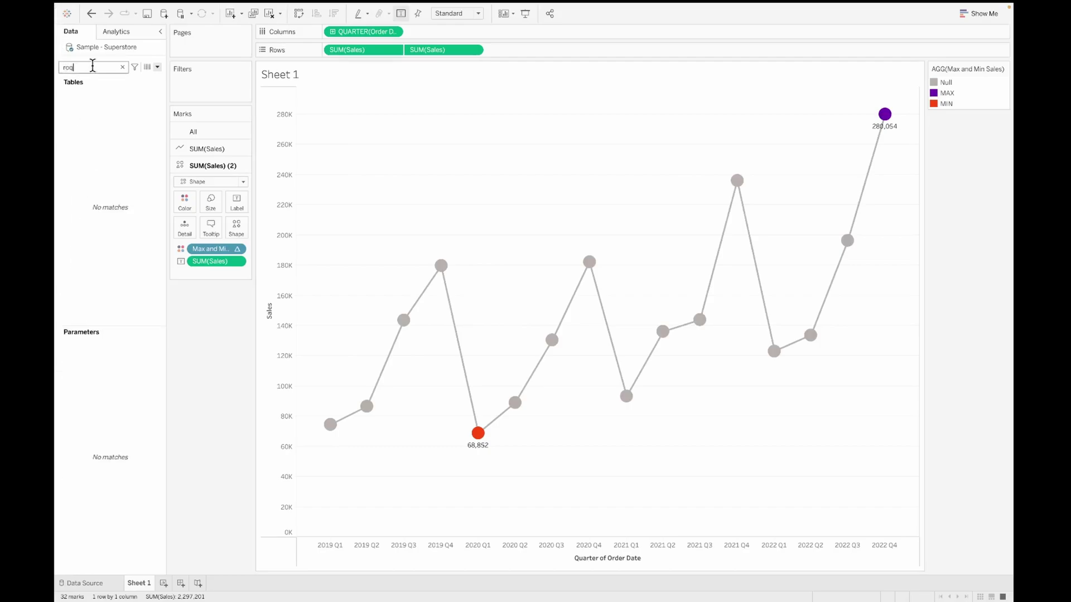
pyautogui.write('row')
# Place Row on the Rows shelf to stack Row 0 and Row 1 panes.
pyautogui.click(103, 113)
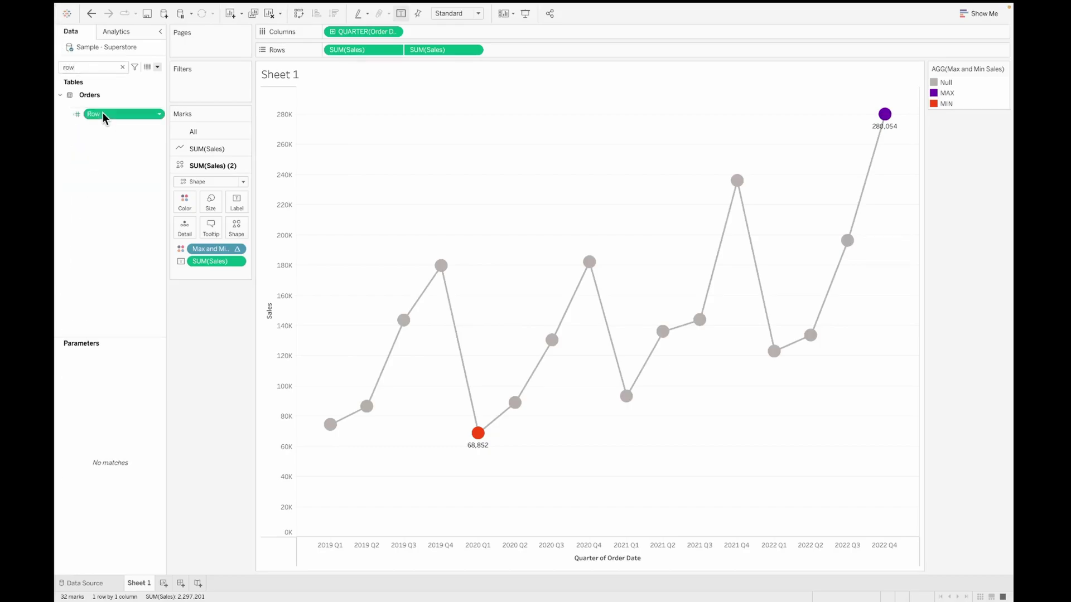
pyautogui.rightClick(102, 114)
pyautogui.moveTo(148, 262)
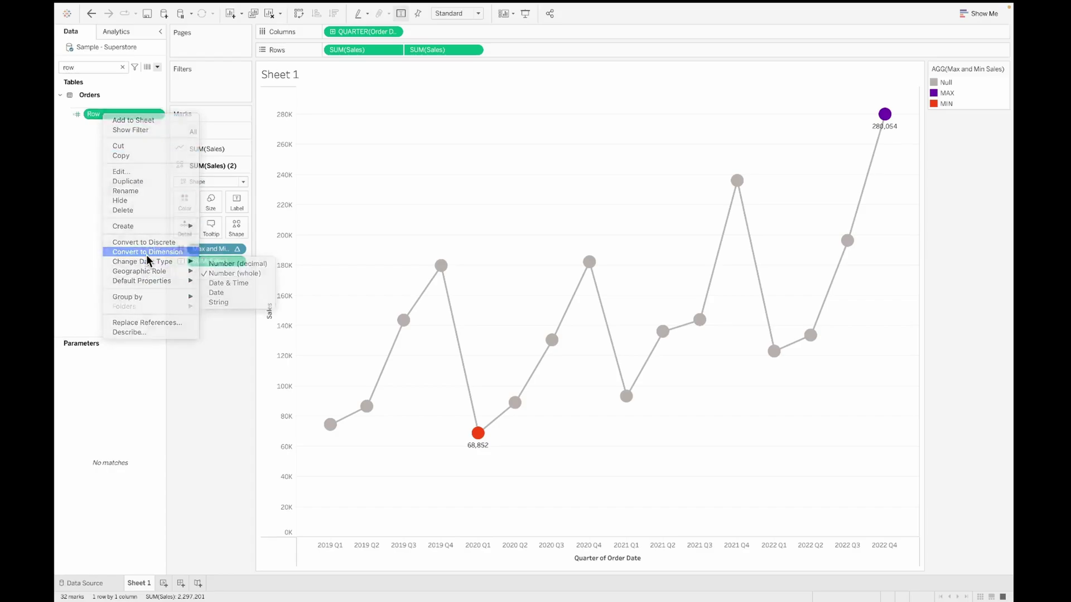
pyautogui.press('Escape')
pyautogui.moveTo(113, 116); pyautogui.dragTo(333, 52)
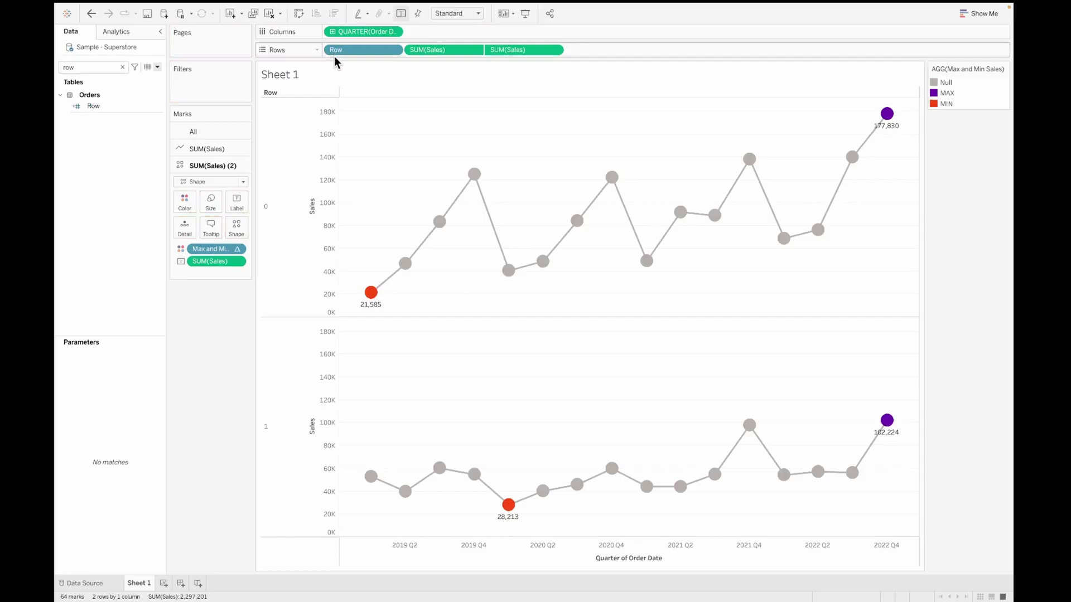
pyautogui.rightClick(101, 106)
# Duplicate Row, rename the copy Column, and change 'West' to 'Central' in its formula.
pyautogui.click(123, 174)
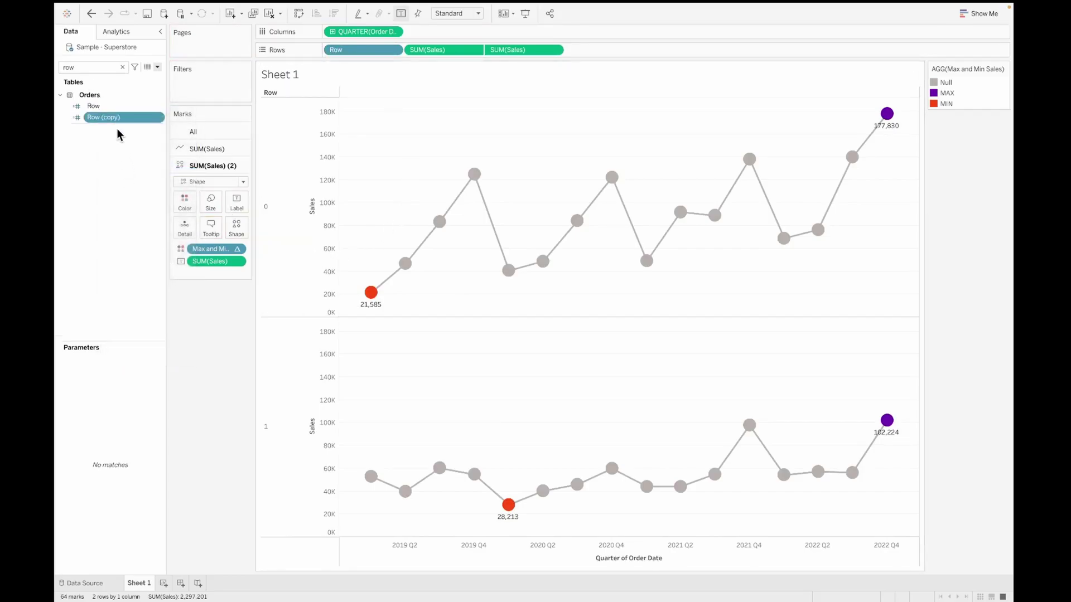
pyautogui.rightClick(117, 120)
pyautogui.click(139, 174)
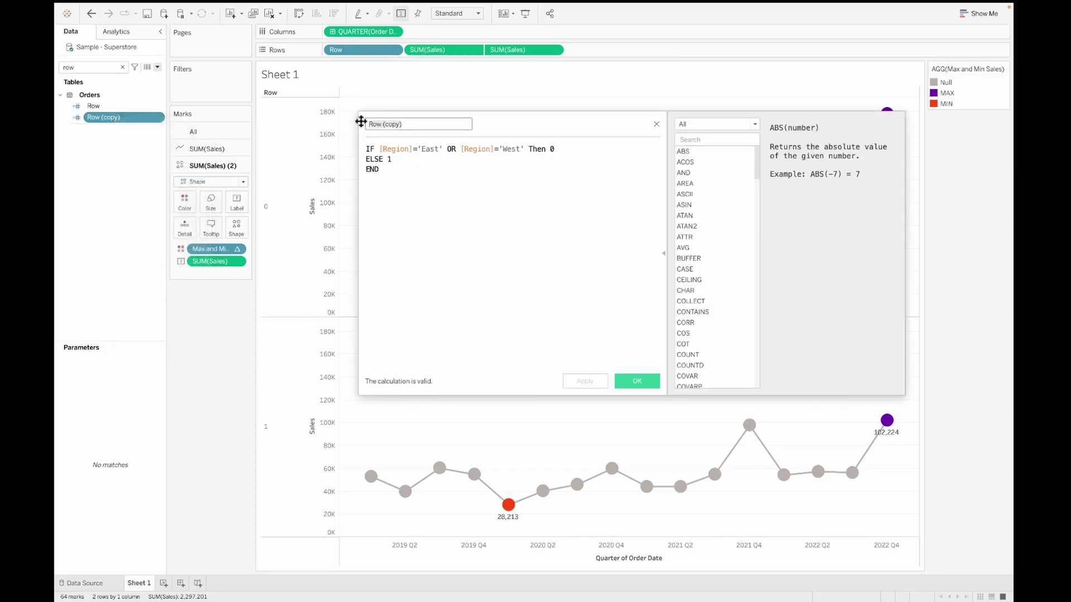
pyautogui.hotkey('ctrl', 'a')
pyautogui.write('Co')
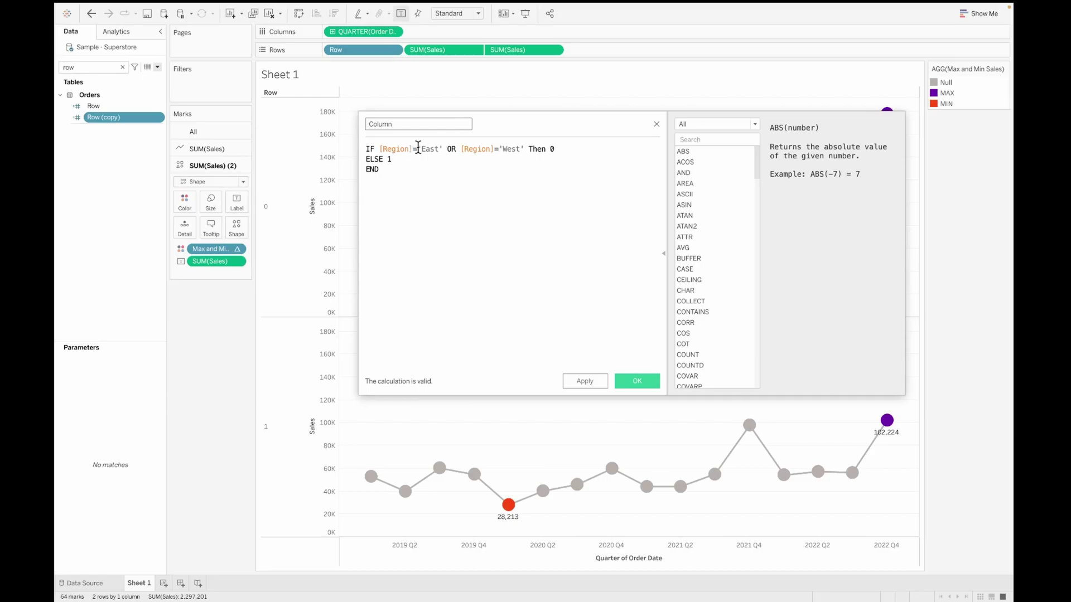
pyautogui.doubleClick(508, 148)
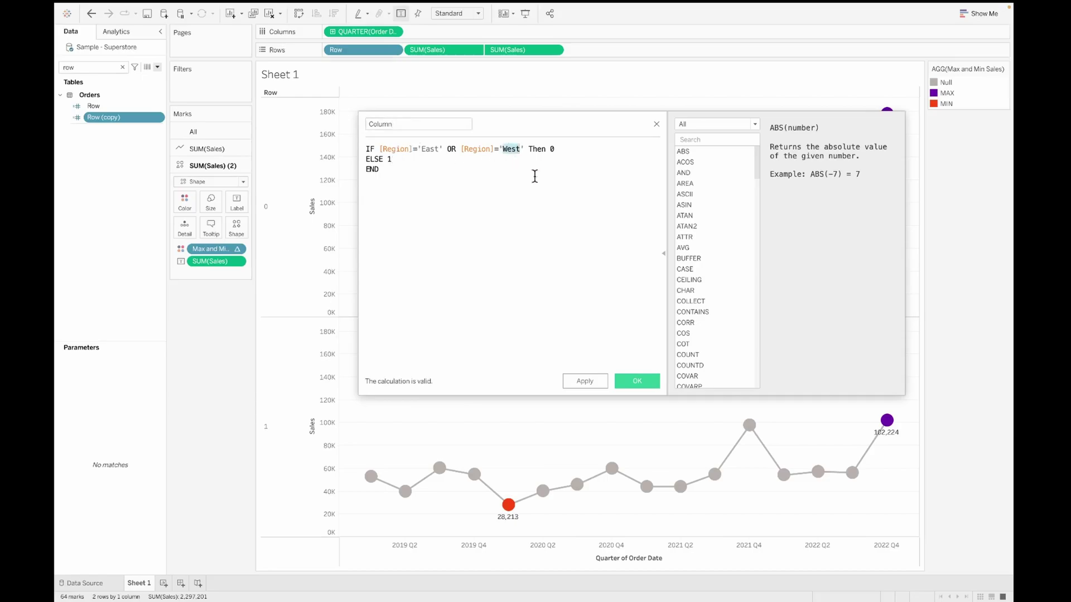
pyautogui.write('Central')
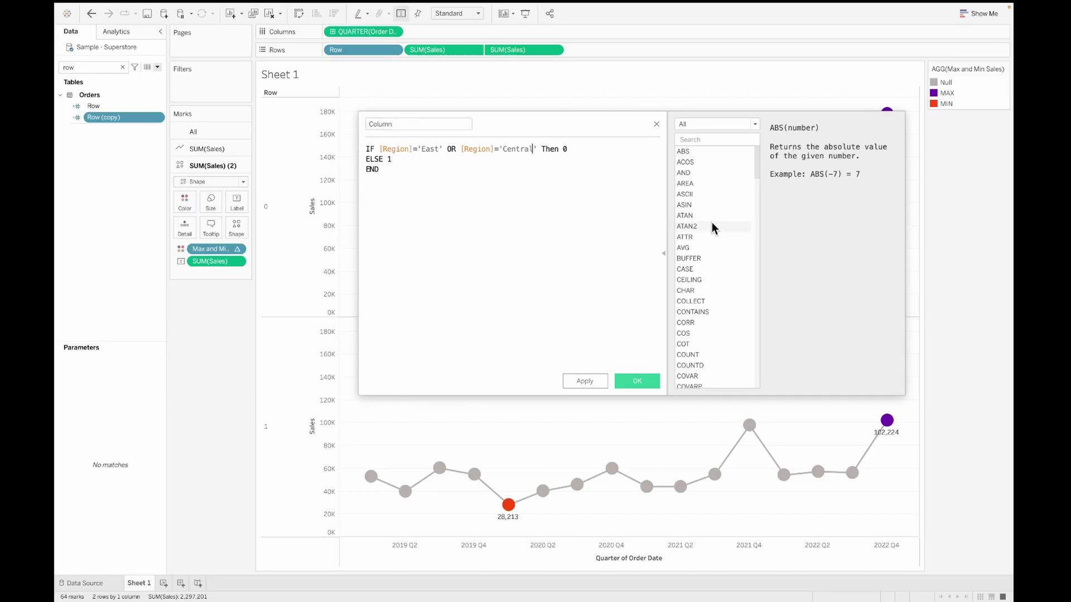
pyautogui.click(587, 384)
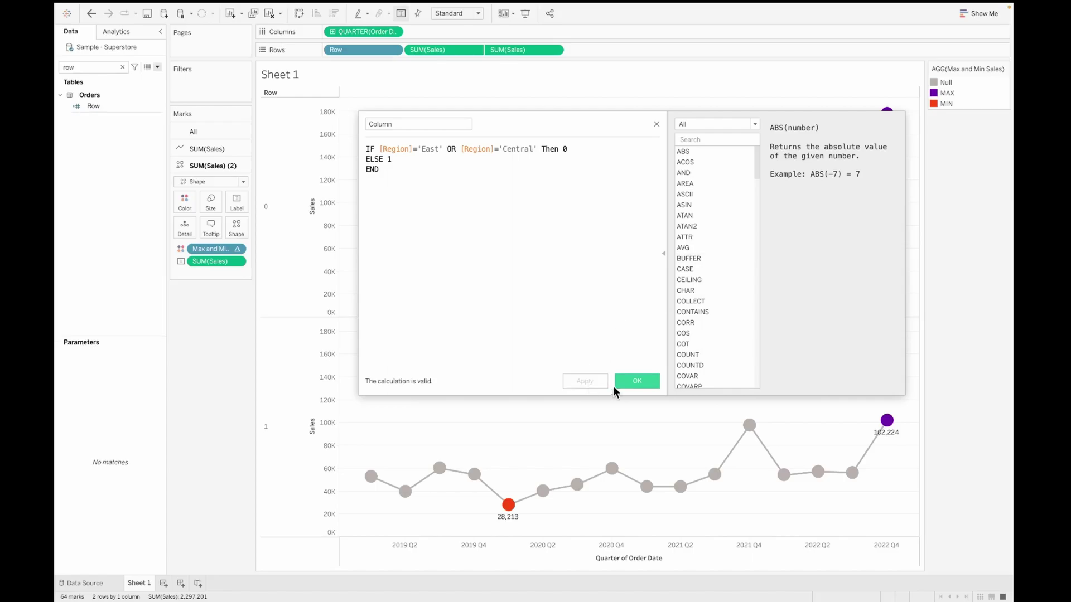
pyautogui.click(636, 381)
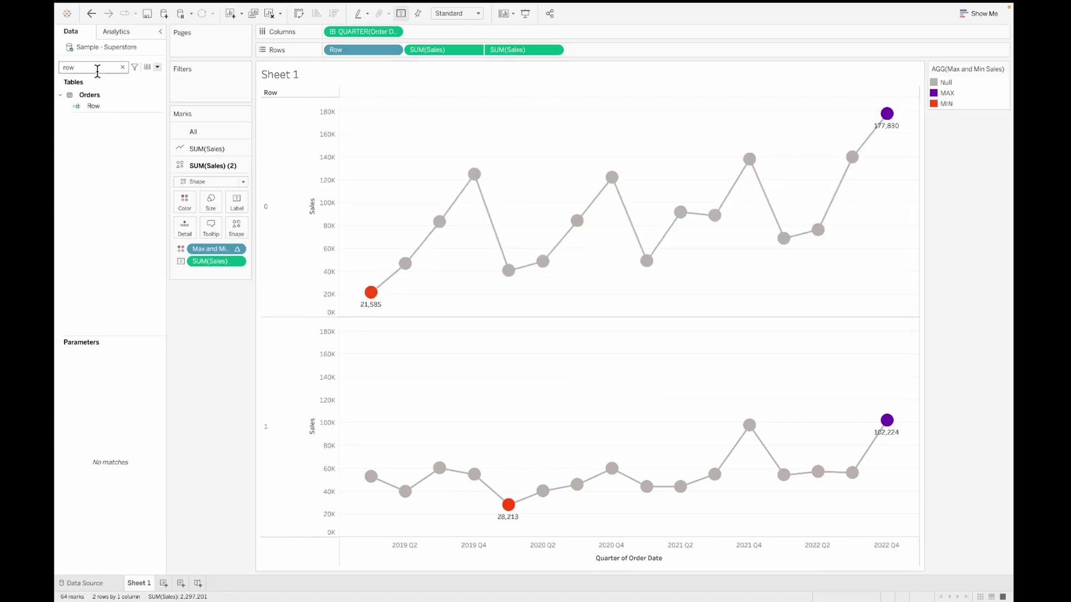
# Search 'col' and place Column on the Columns shelf to form a 2×2 grid.
pyautogui.press('BackSpace')
pyautogui.press('BackSpace')
pyautogui.press('BackSpace')
pyautogui.write('col')
pyautogui.moveTo(106, 106); pyautogui.dragTo(329, 35)
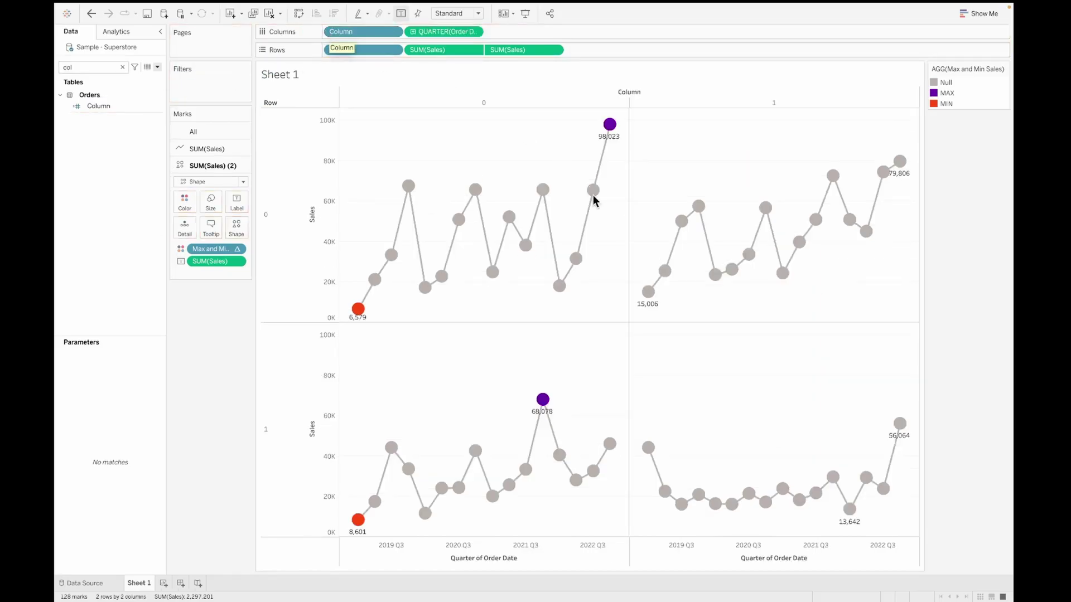
# Search 'reg' and drop Region onto Detail so each pane flags its own MAX and MIN.
pyautogui.moveTo(480, 202)
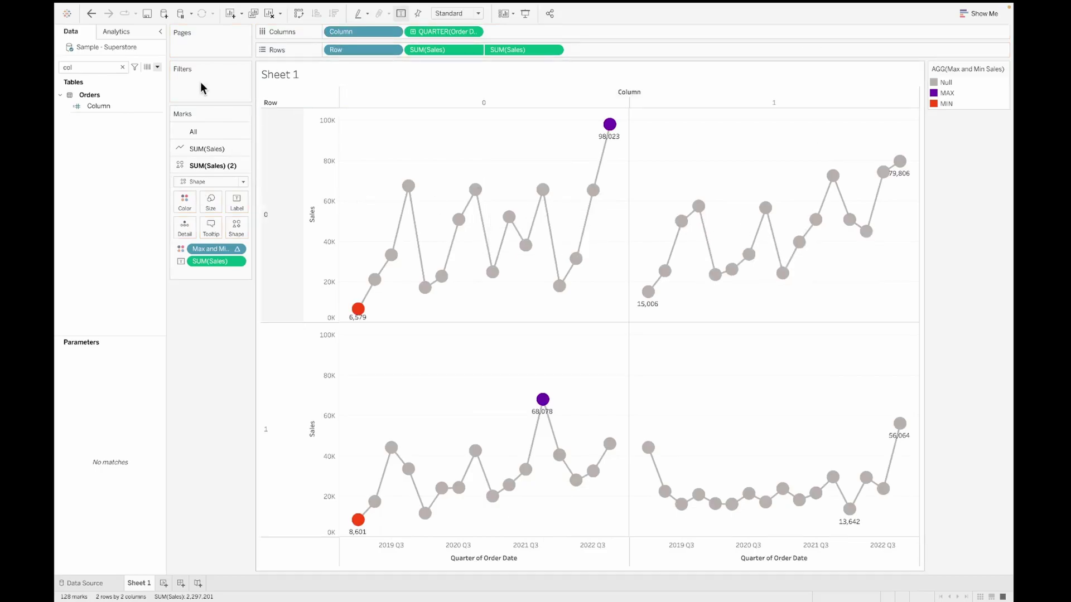
pyautogui.doubleClick(77, 67)
pyautogui.write('reg')
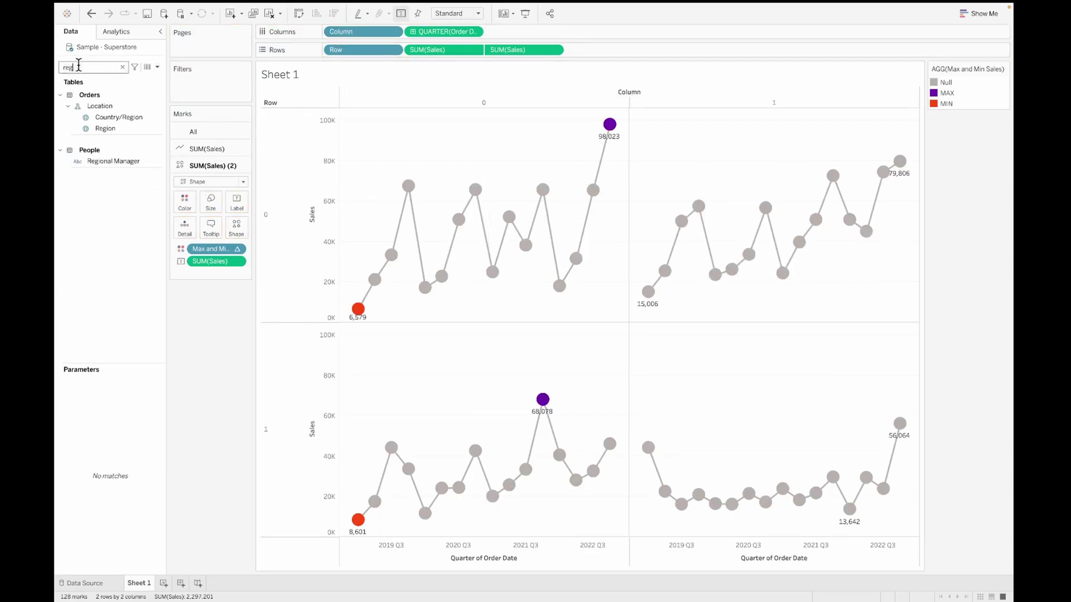
pyautogui.moveTo(104, 128); pyautogui.dragTo(190, 234)
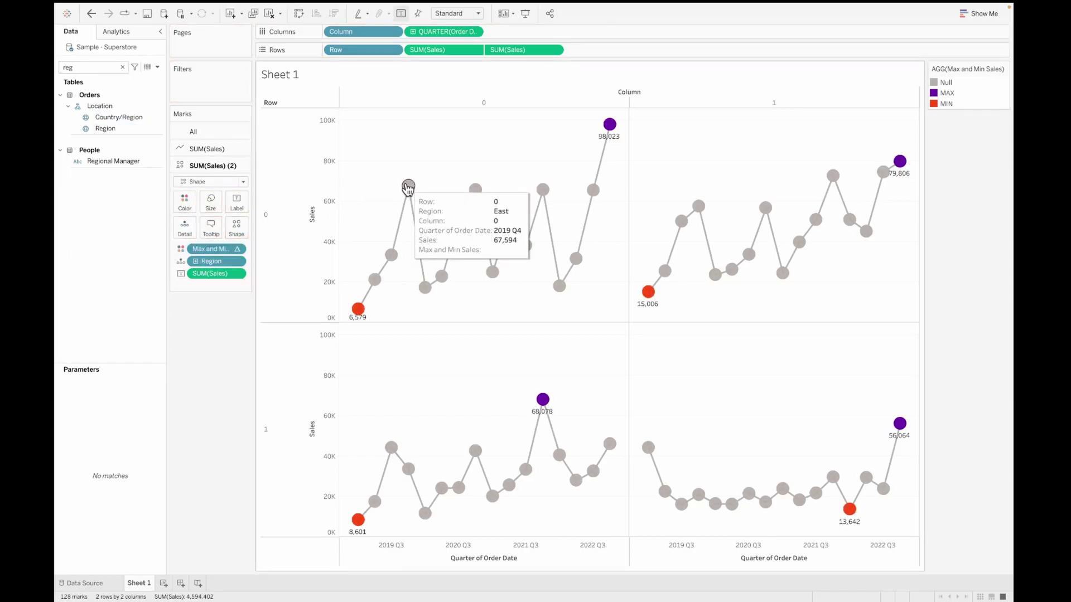
pyautogui.moveTo(686, 225)
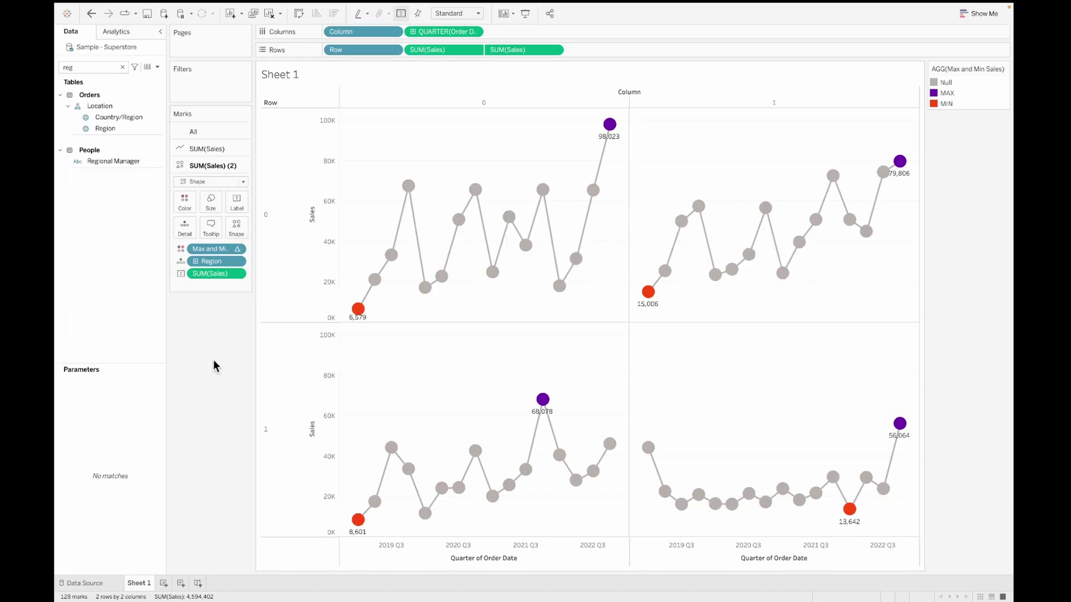
# Empty the tooltip text on both the point and line SUM(Sales) mark cards.
pyautogui.click(211, 228)
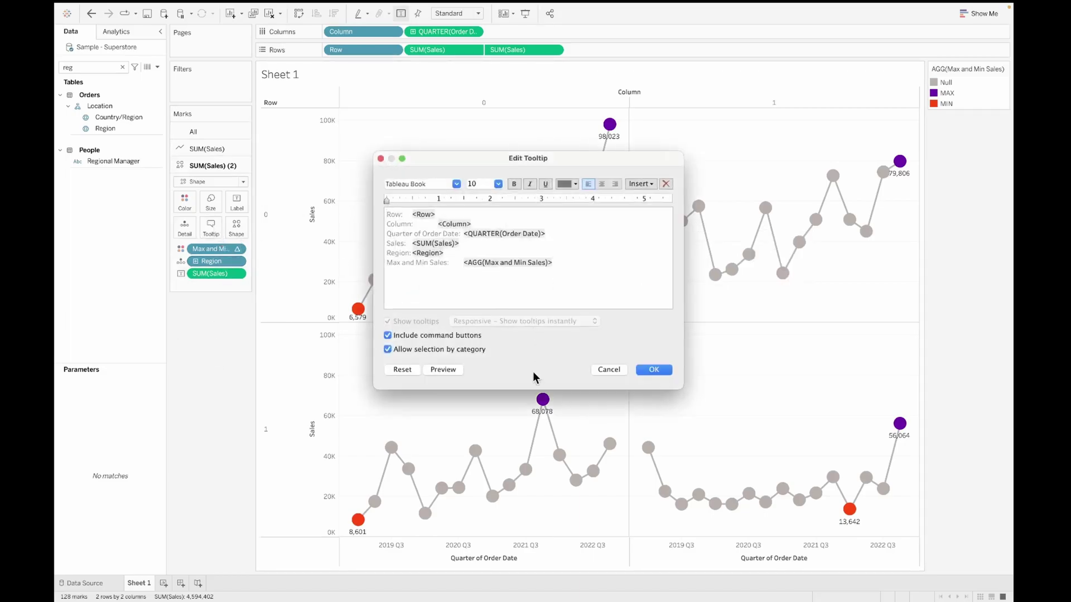
pyautogui.press('super+a')
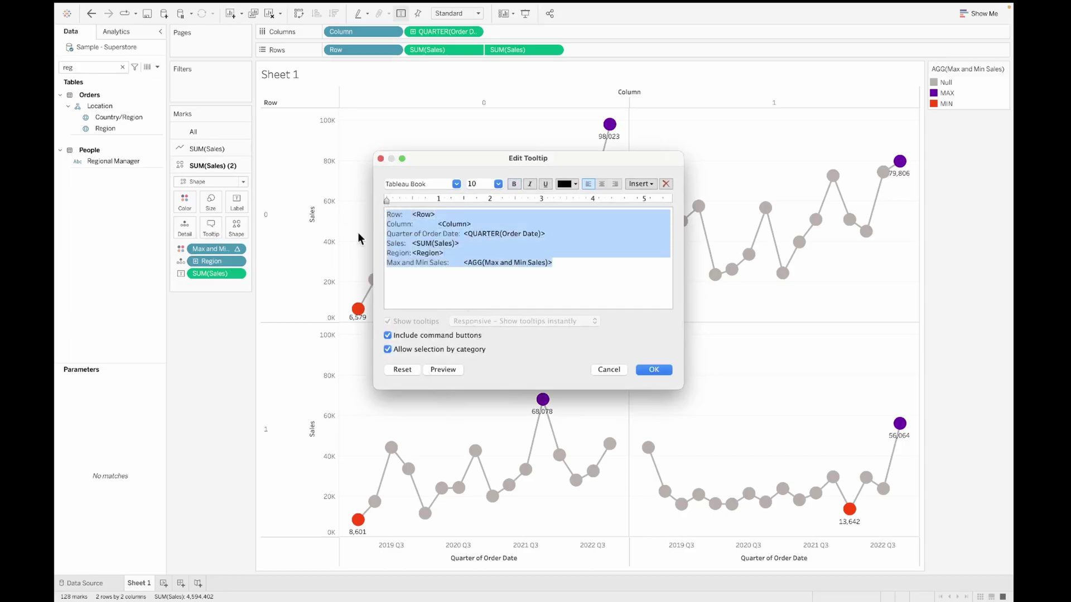
pyautogui.press('BackSpace')
pyautogui.click(665, 370)
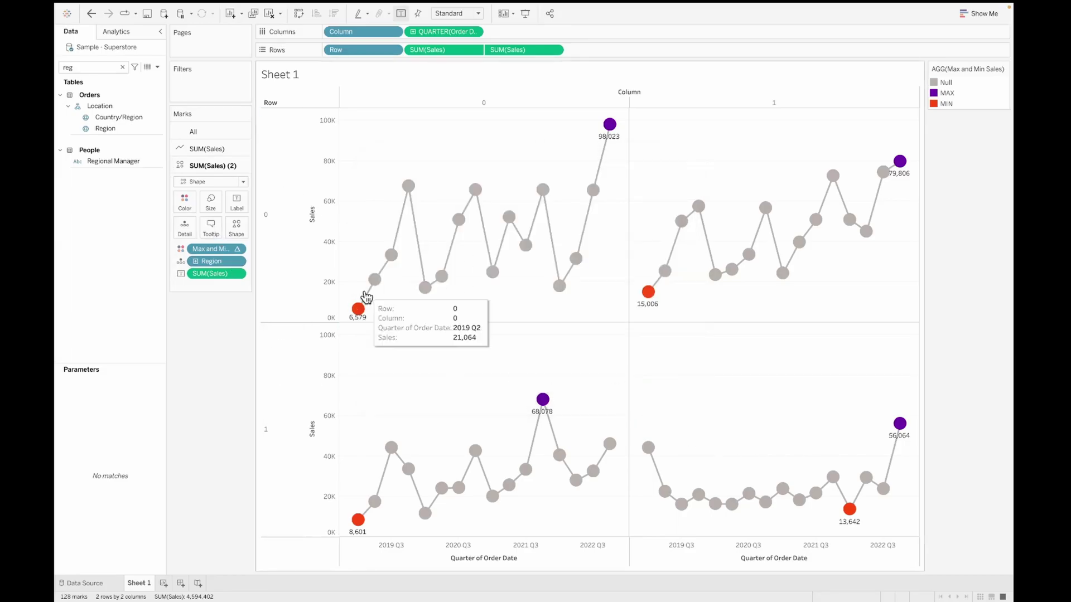
pyautogui.click(215, 149)
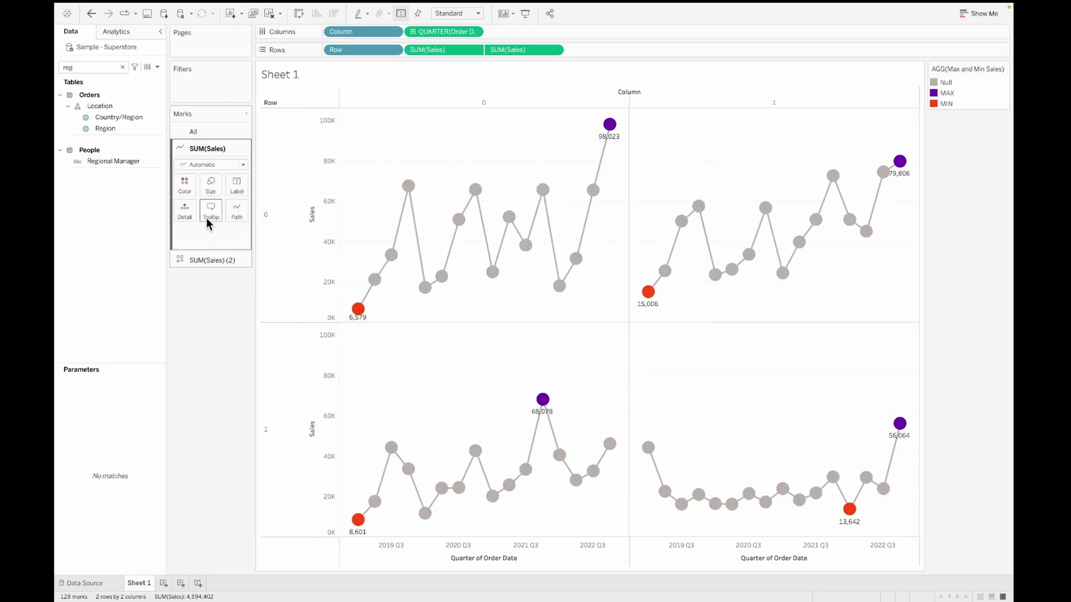
pyautogui.click(211, 212)
pyautogui.press('super+a')
pyautogui.press('BackSpace')
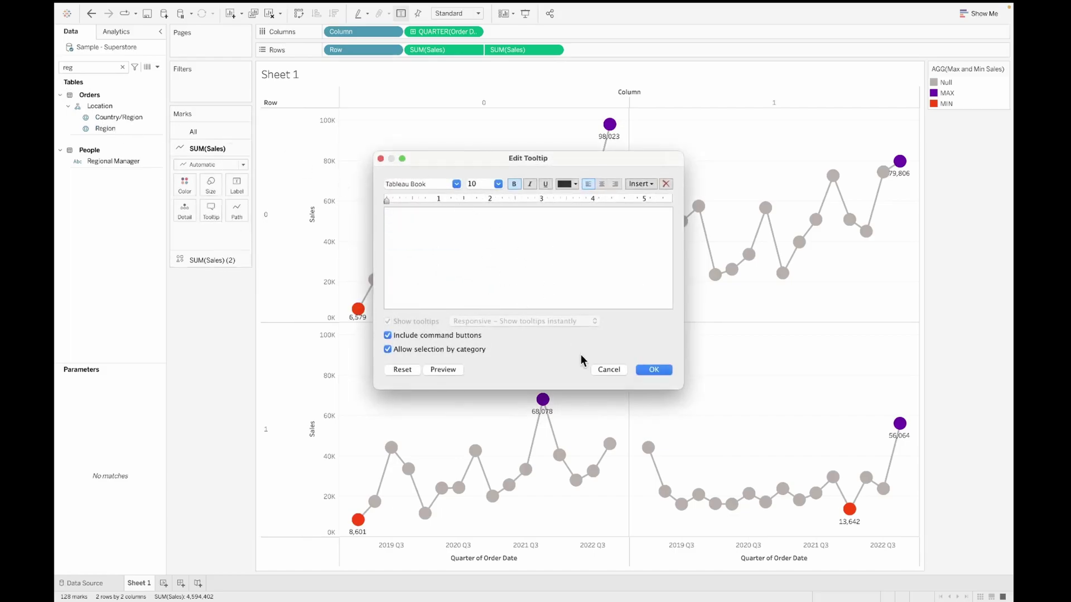
pyautogui.click(654, 370)
# Hide the row headers, the Column field label and the column headers.
pyautogui.rightClick(302, 147)
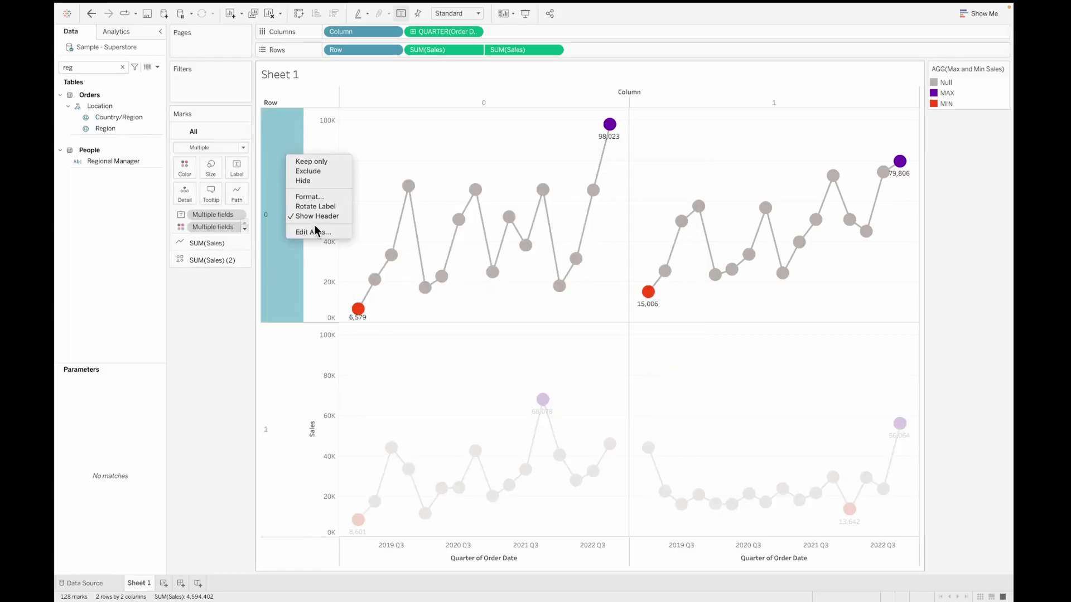
pyautogui.click(316, 219)
pyautogui.rightClick(385, 100)
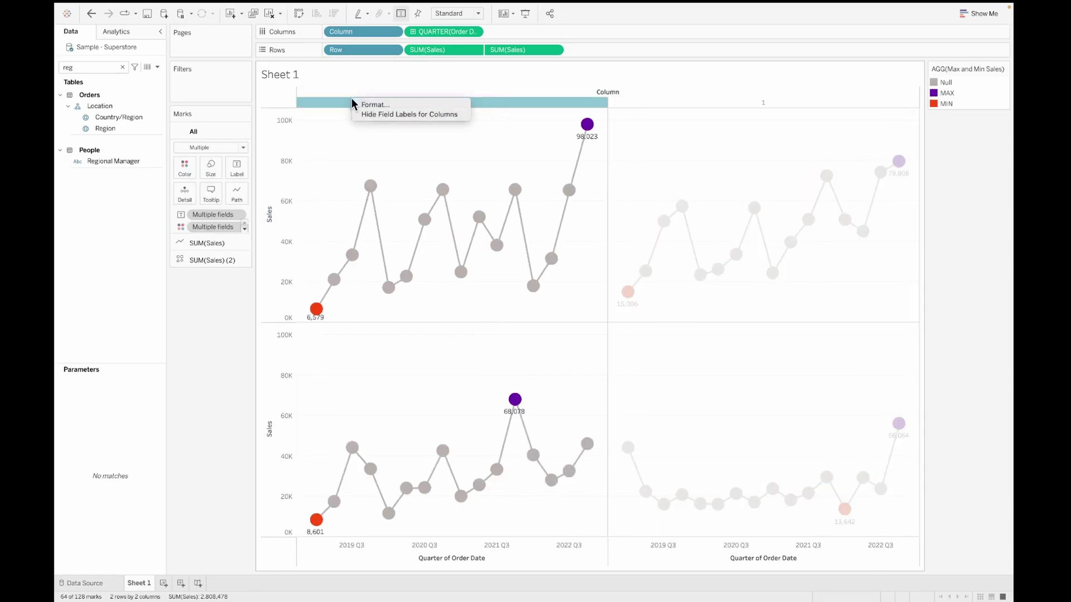
pyautogui.click(376, 111)
pyautogui.rightClick(379, 91)
pyautogui.click(410, 151)
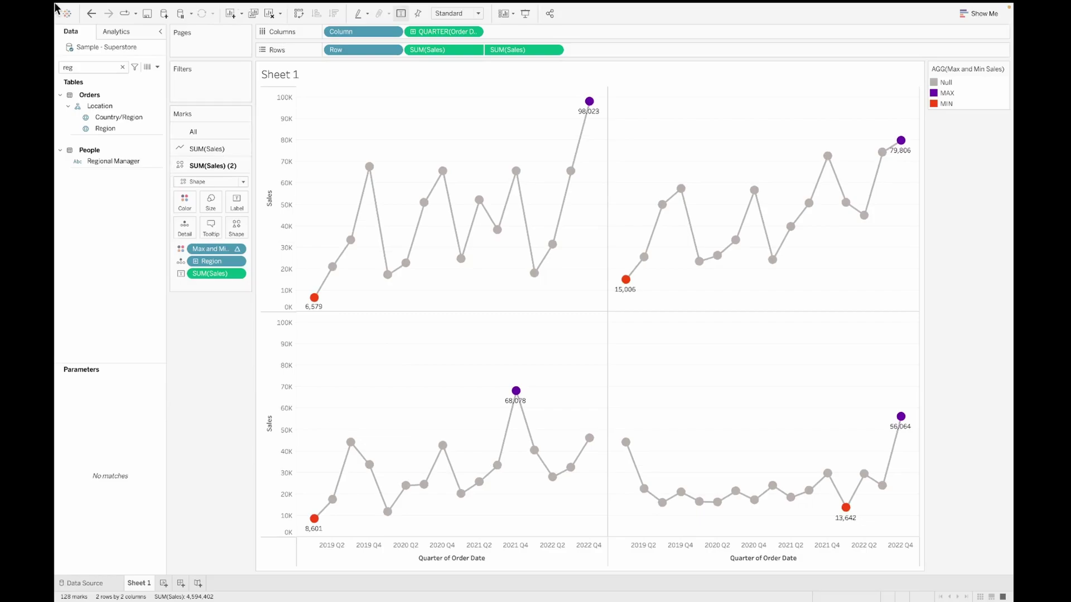
# Add a per-pane Average reference line and format it as a dotted light grey line.
pyautogui.click(125, 36)
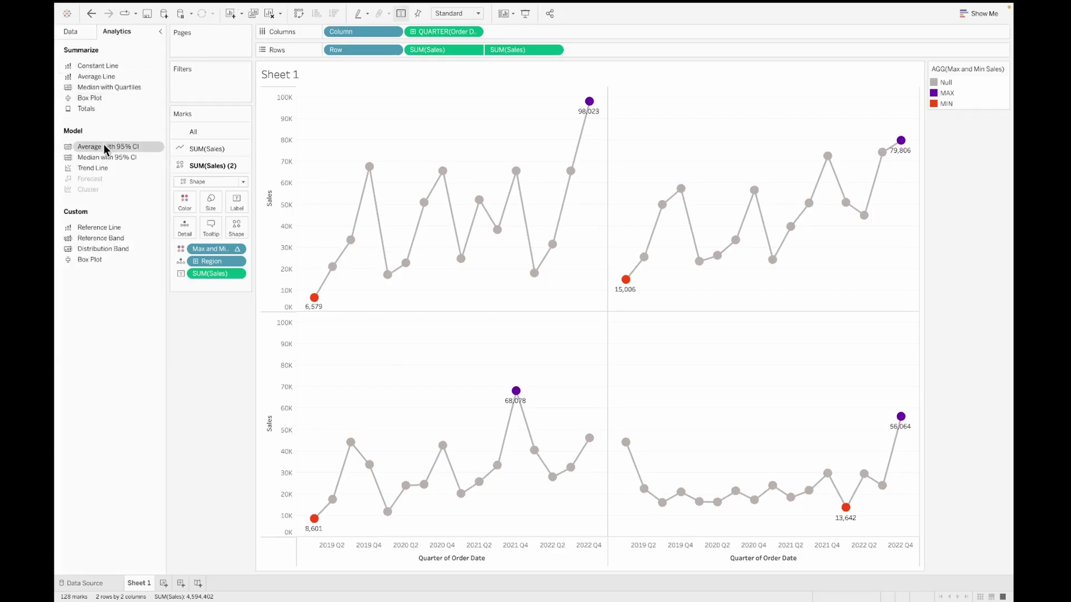
pyautogui.moveTo(107, 77); pyautogui.dragTo(384, 109)
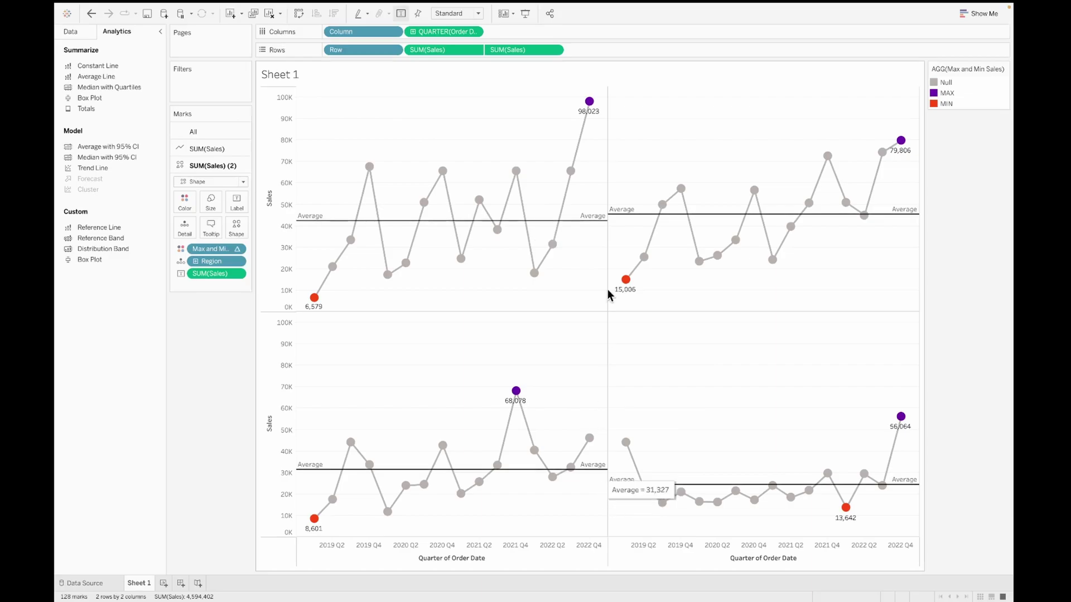
pyautogui.rightClick(309, 222)
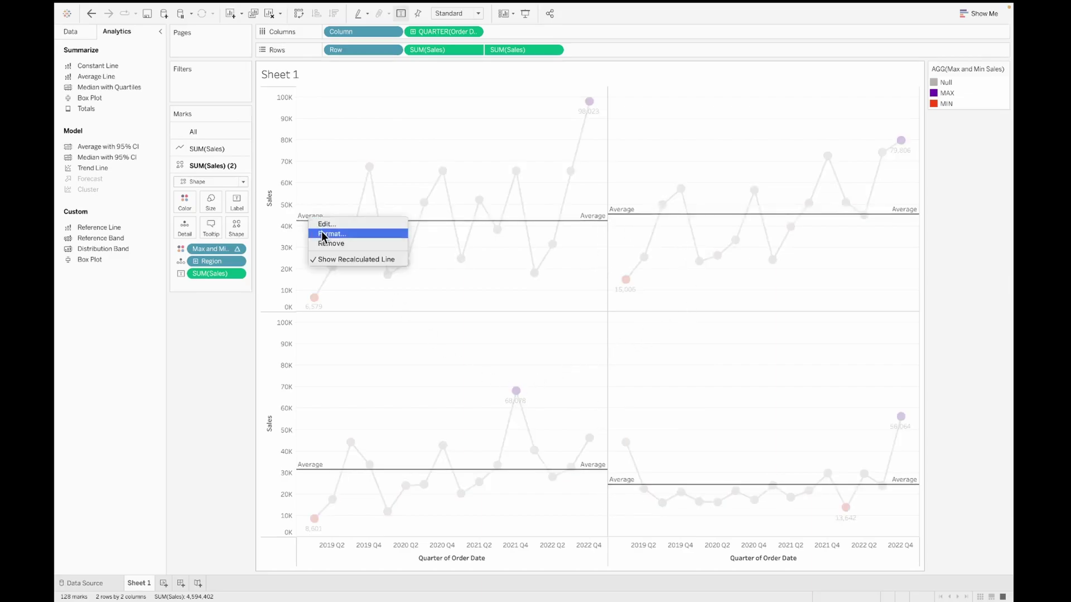
pyautogui.click(321, 231)
pyautogui.click(125, 66)
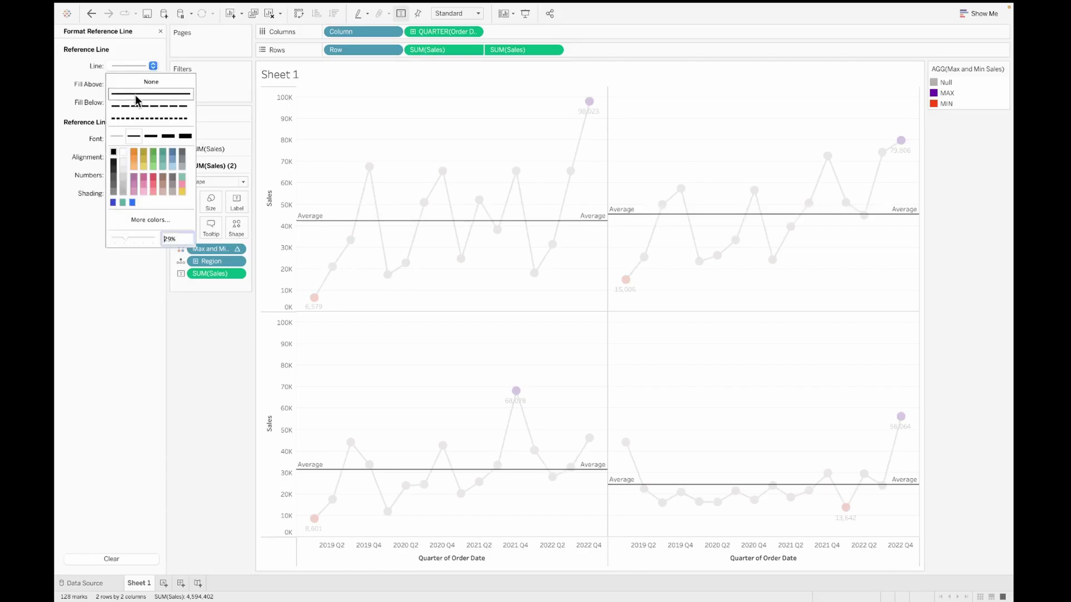
pyautogui.click(77, 101)
pyautogui.click(125, 66)
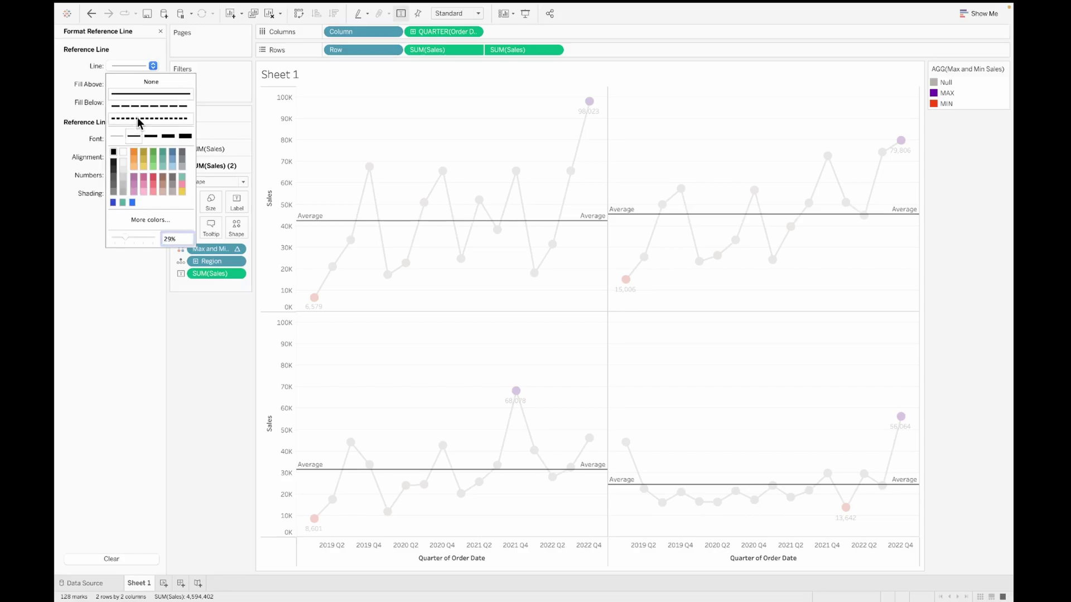
pyautogui.click(139, 119)
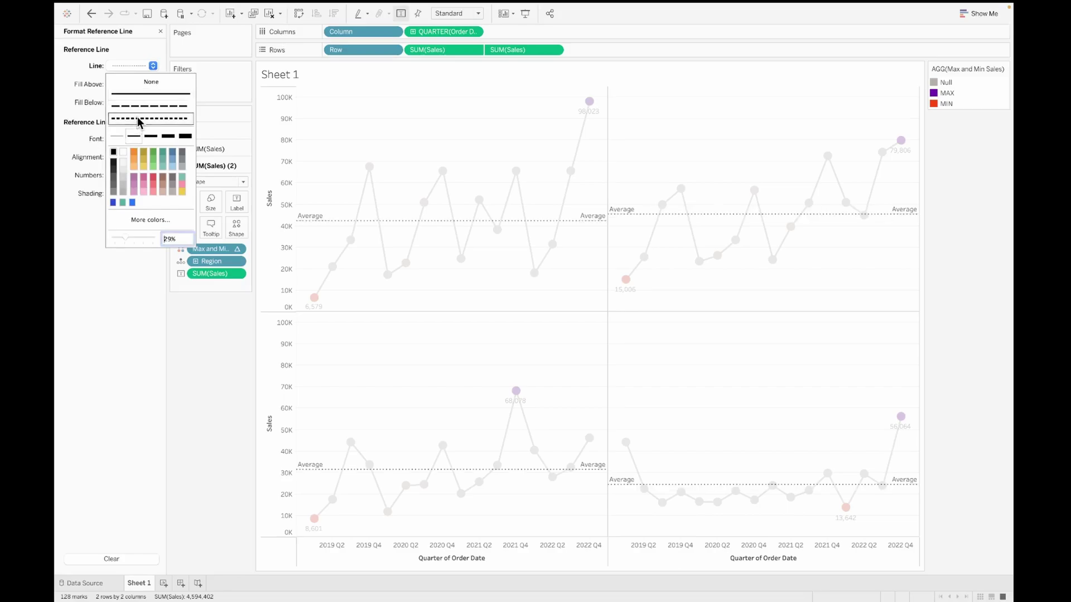
pyautogui.click(122, 189)
pyautogui.click(122, 287)
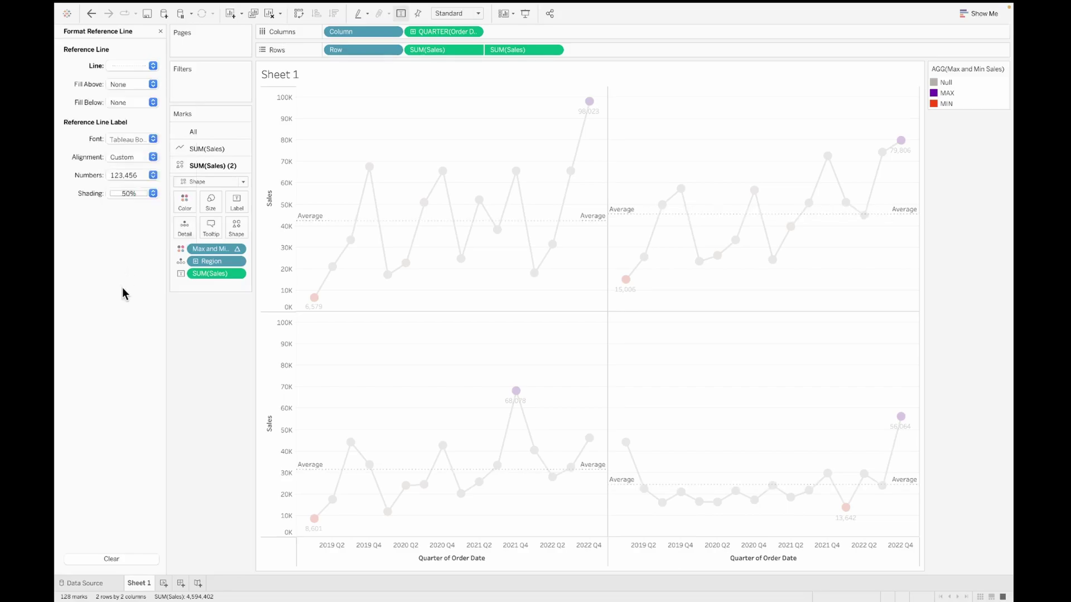
# Set the Average reference line's label to None.
pyautogui.rightClick(315, 222)
pyautogui.click(325, 223)
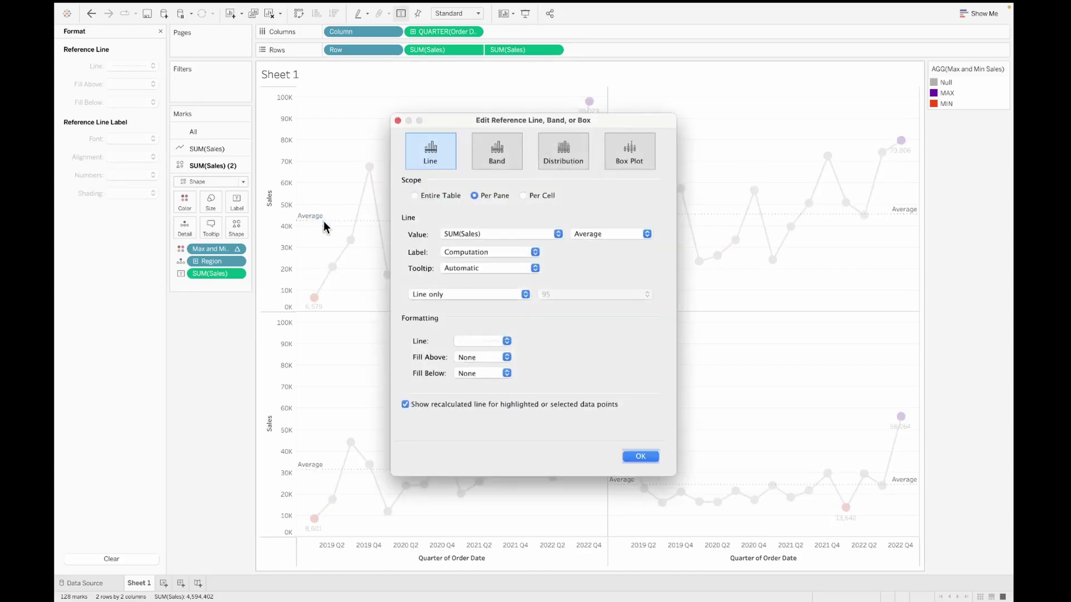
pyautogui.click(487, 250)
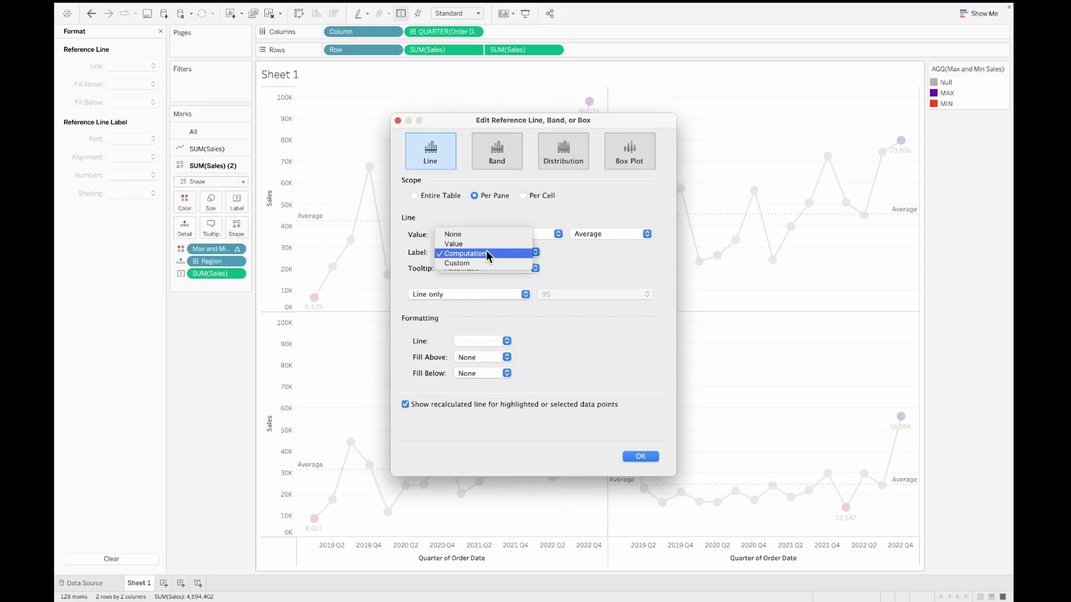
pyautogui.click(477, 232)
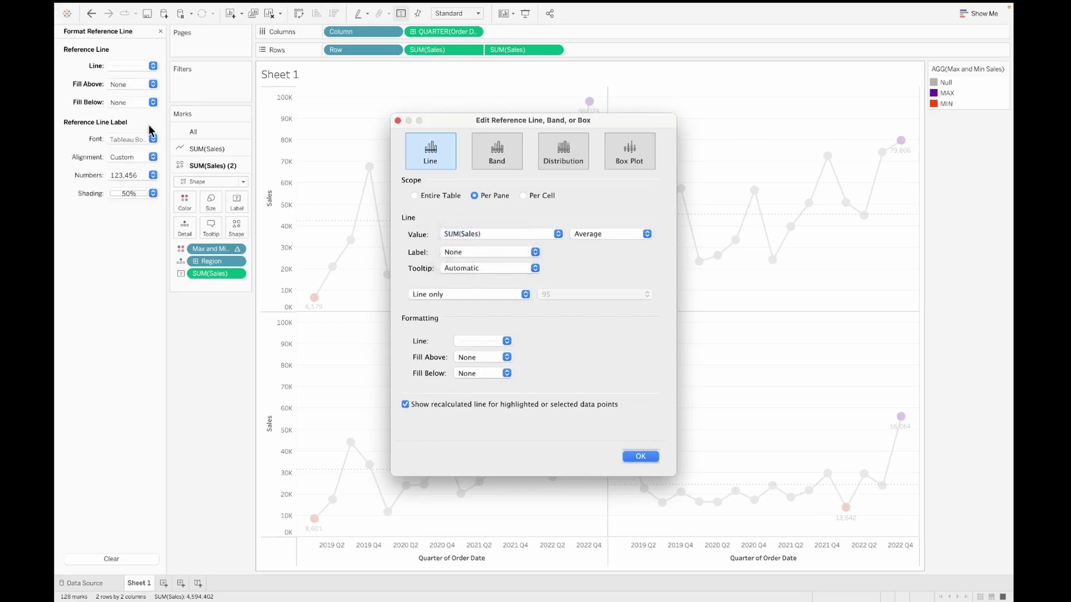
pyautogui.click(639, 456)
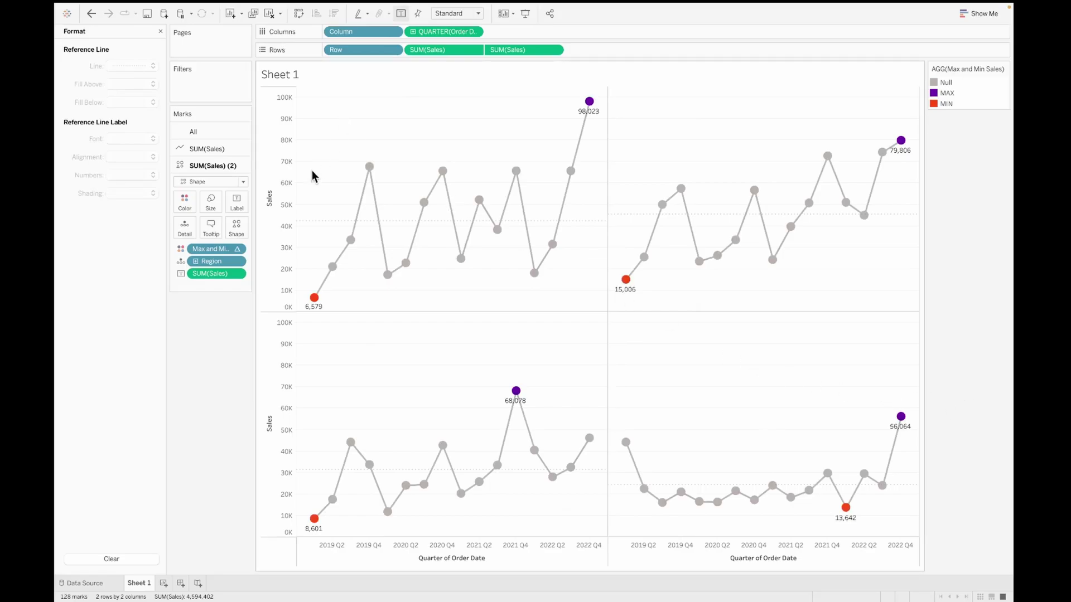
# Check the upper-left reference line's style choices, leaving them unchanged.
pyautogui.click(320, 222)
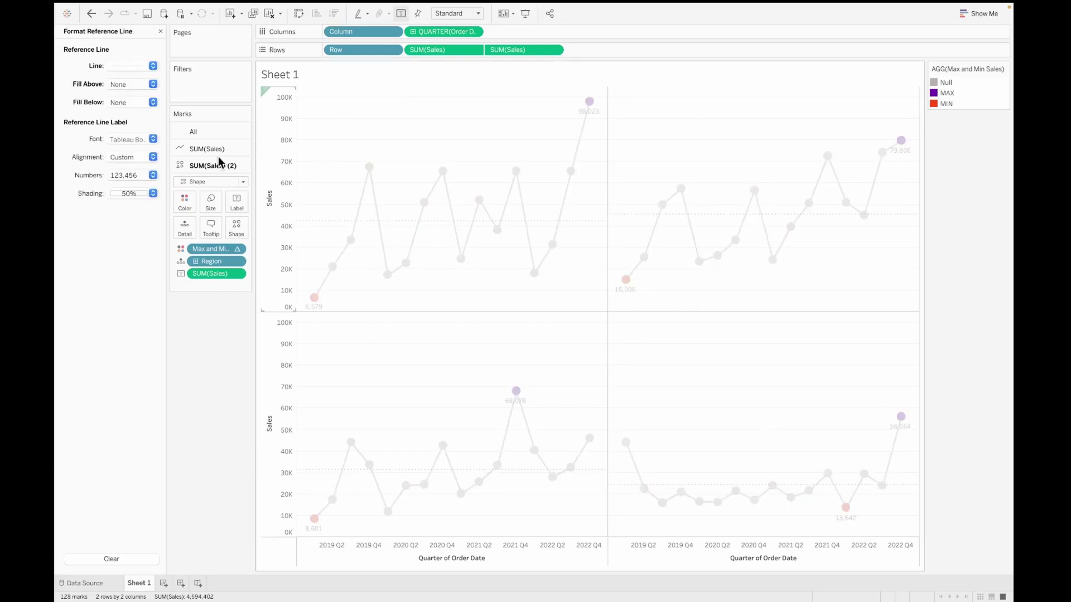
pyautogui.click(132, 65)
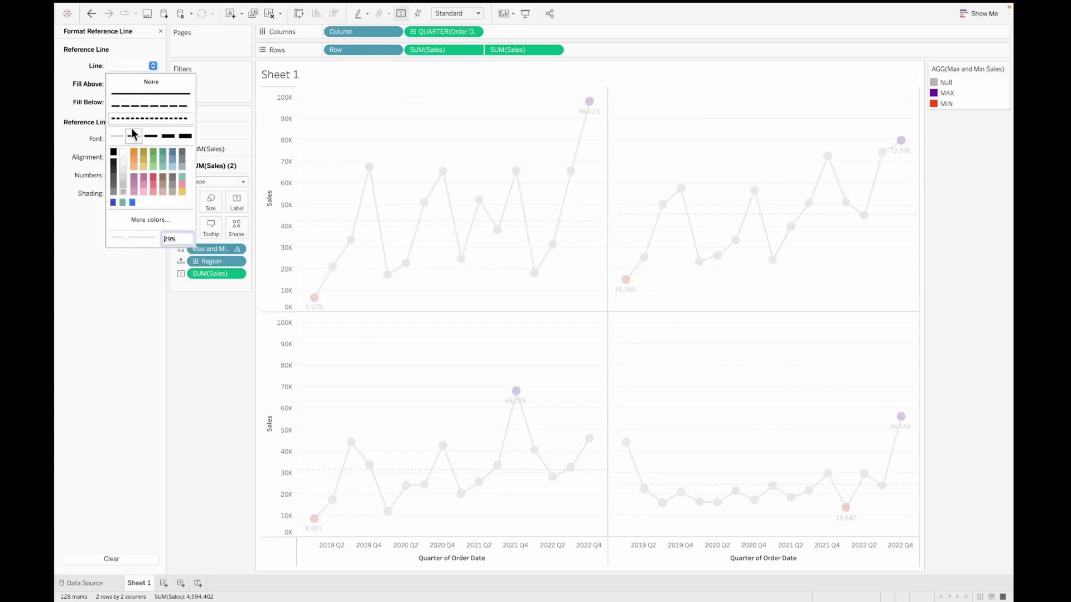
pyautogui.click(176, 375)
# Check the sheet's Rows line formatting, keeping Grid Lines set to None.
pyautogui.rightClick(312, 196)
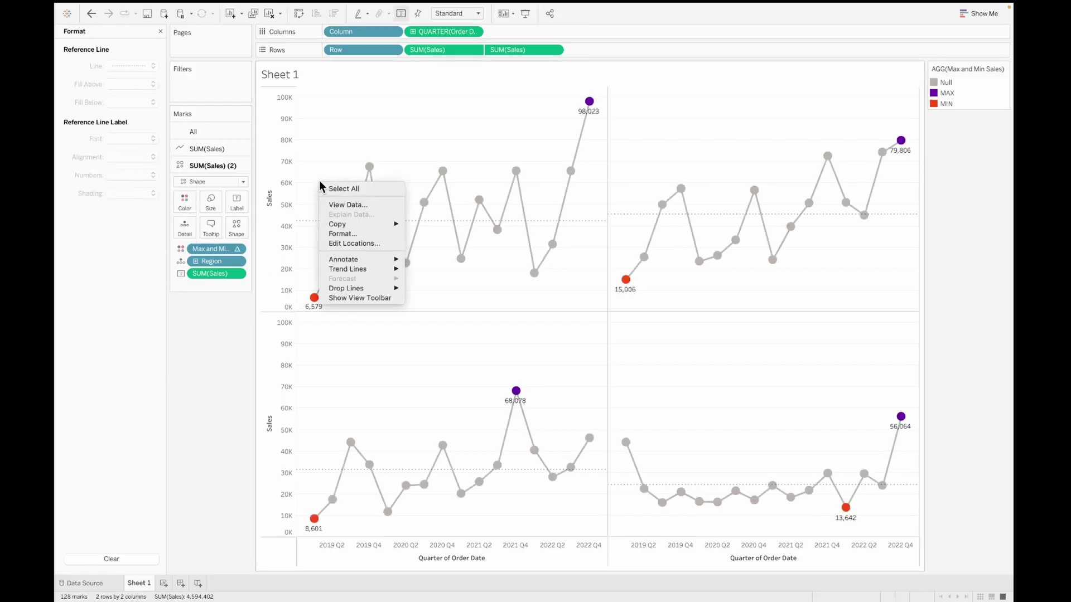
pyautogui.click(340, 232)
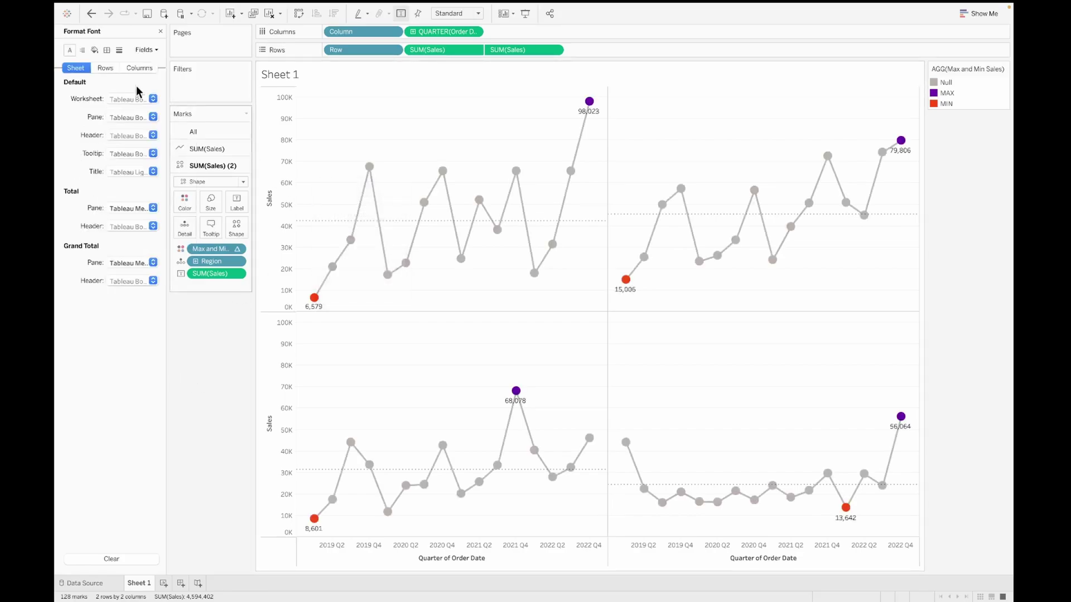
pyautogui.click(119, 50)
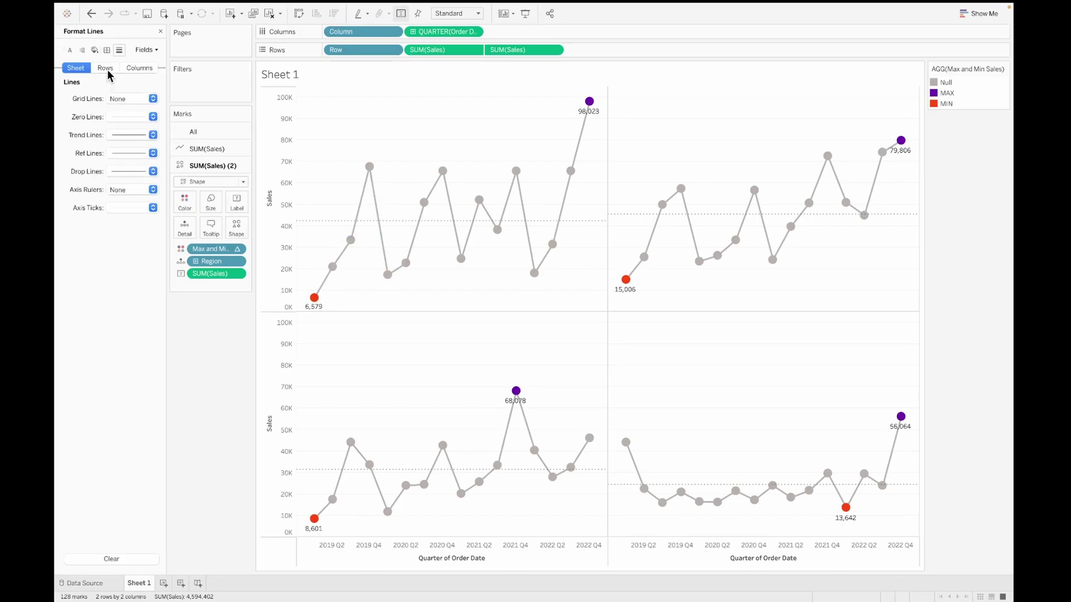
pyautogui.click(106, 67)
pyautogui.click(122, 99)
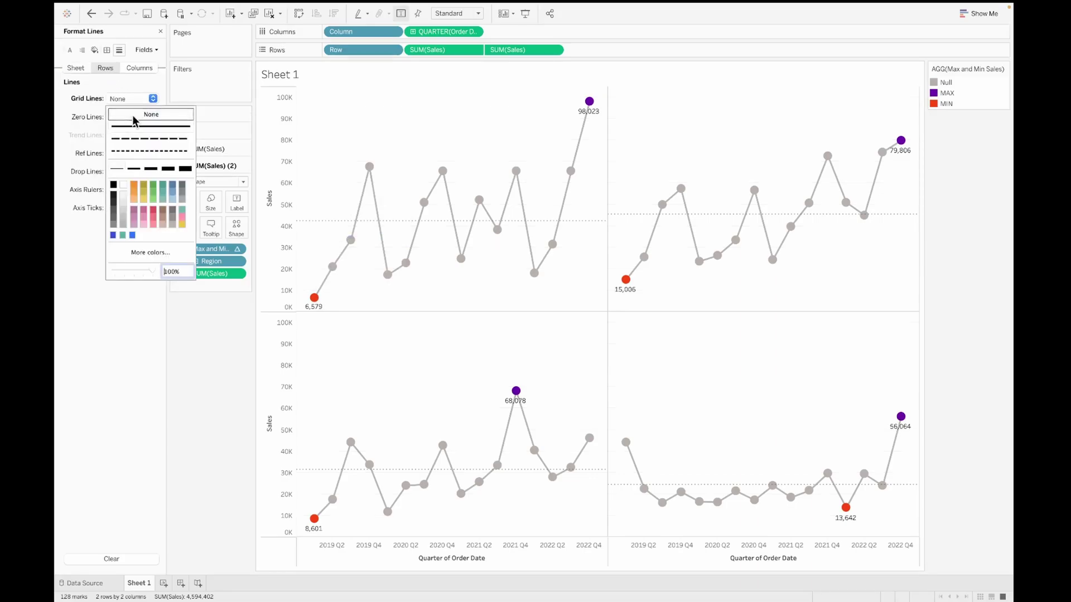
pyautogui.click(163, 407)
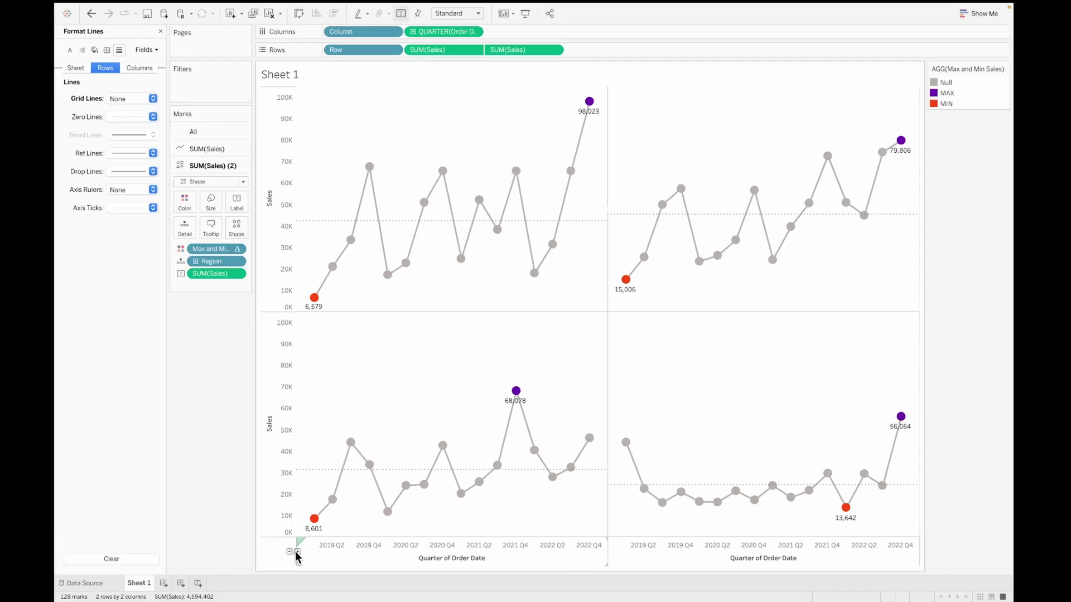
pyautogui.click(297, 552)
pyautogui.click(286, 552)
pyautogui.click(288, 552)
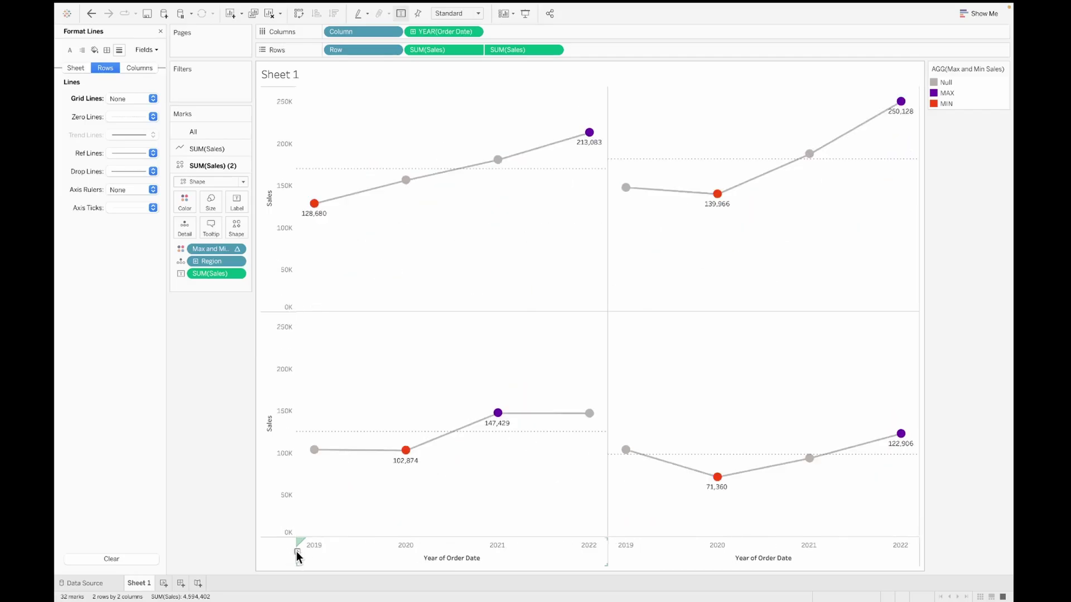
pyautogui.click(297, 553)
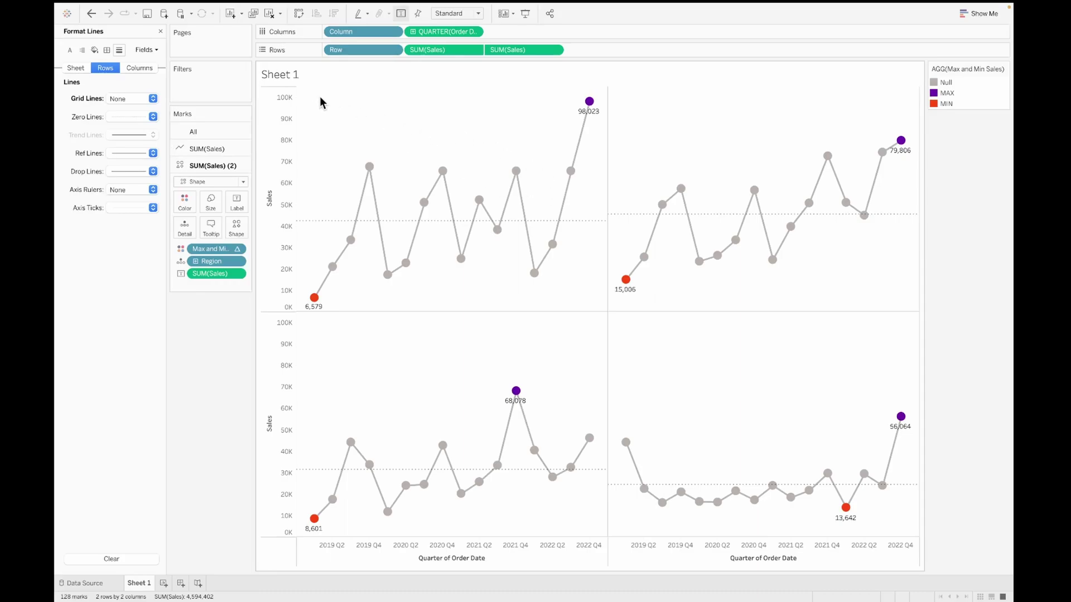
# Add an EAST area annotation to the top-left chart with white 12-point text.
pyautogui.moveTo(299, 91); pyautogui.dragTo(592, 302)
pyautogui.rightClick(499, 284)
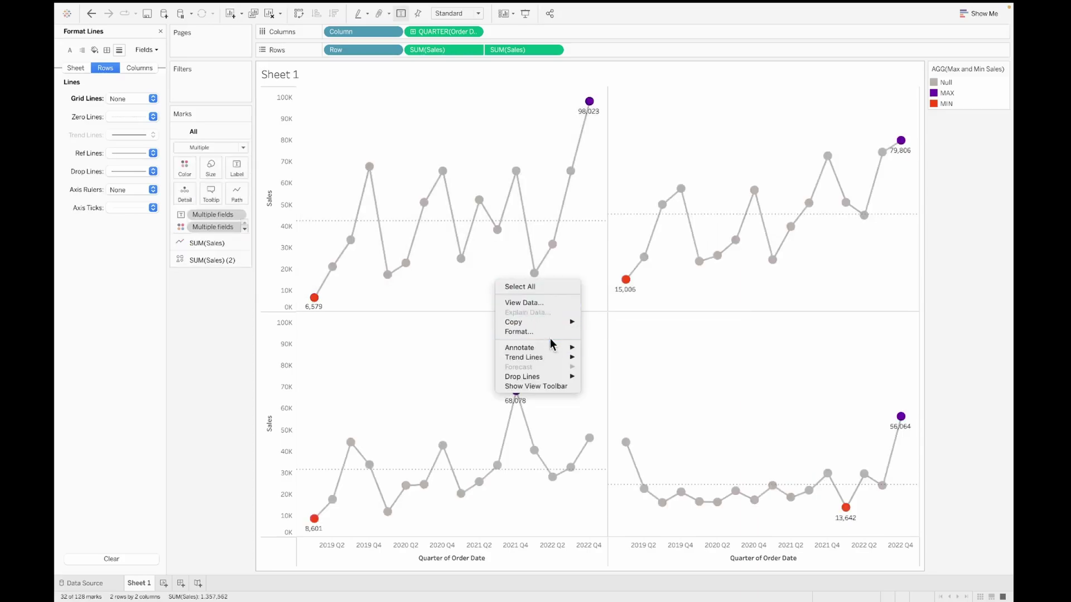
pyautogui.moveTo(545, 348)
pyautogui.click(583, 368)
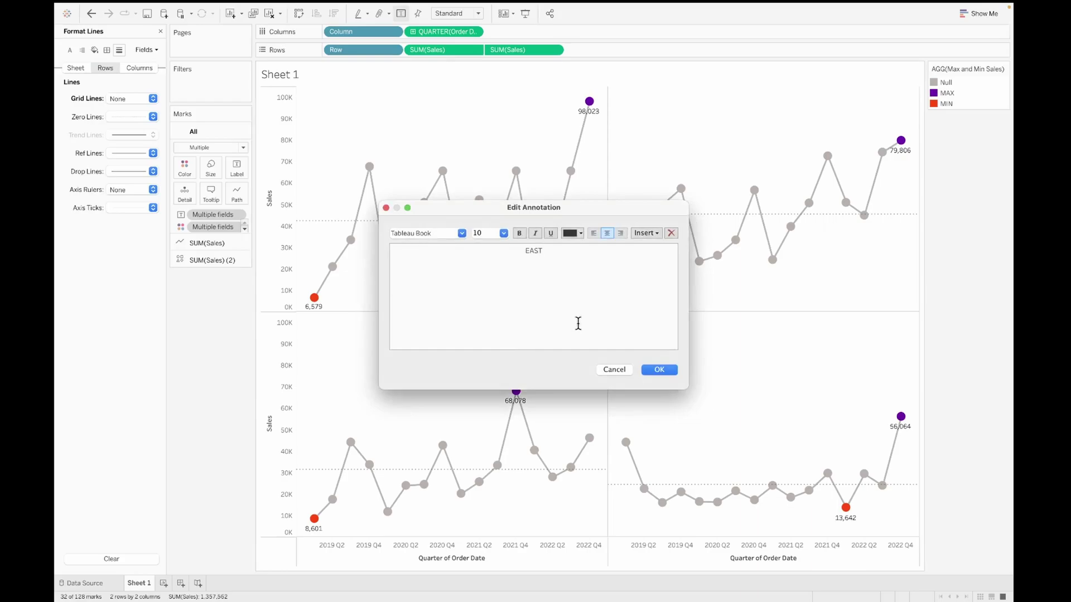
pyautogui.doubleClick(563, 252)
pyautogui.click(581, 233)
pyautogui.click(567, 290)
pyautogui.click(504, 233)
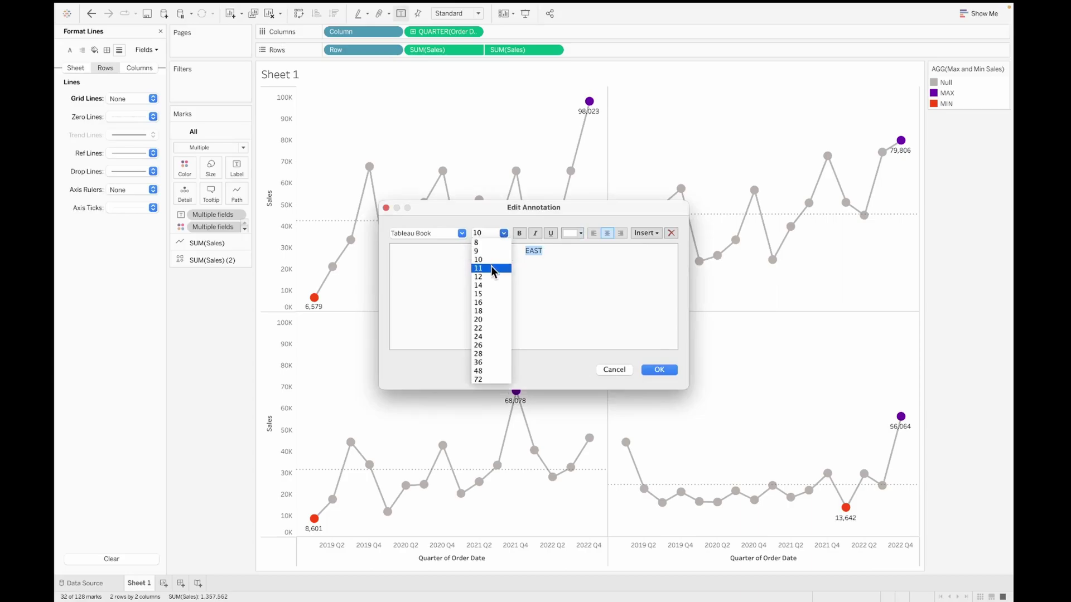
pyautogui.click(490, 276)
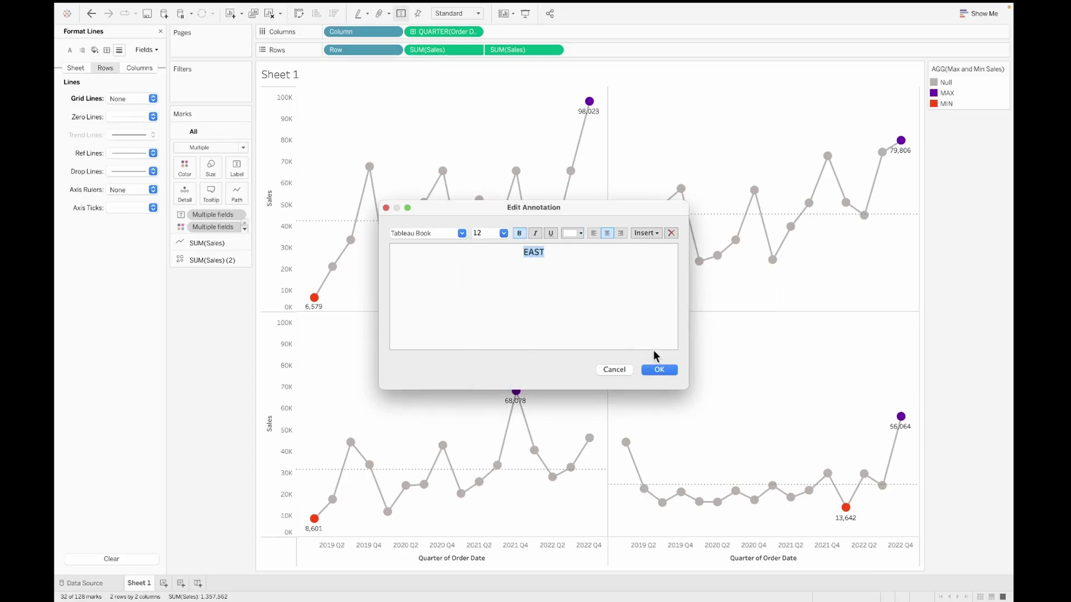
pyautogui.click(659, 369)
# Move the EAST annotation into place and shade its box solid black.
pyautogui.moveTo(490, 290)
pyautogui.mouseDown()
pyautogui.moveTo(394, 167)
pyautogui.moveTo(346, 137)
pyautogui.moveTo(495, 294)
pyautogui.moveTo(322, 112)
pyautogui.moveTo(370, 124)
pyautogui.moveTo(349, 114)
pyautogui.mouseUp()
pyautogui.click(505, 296)
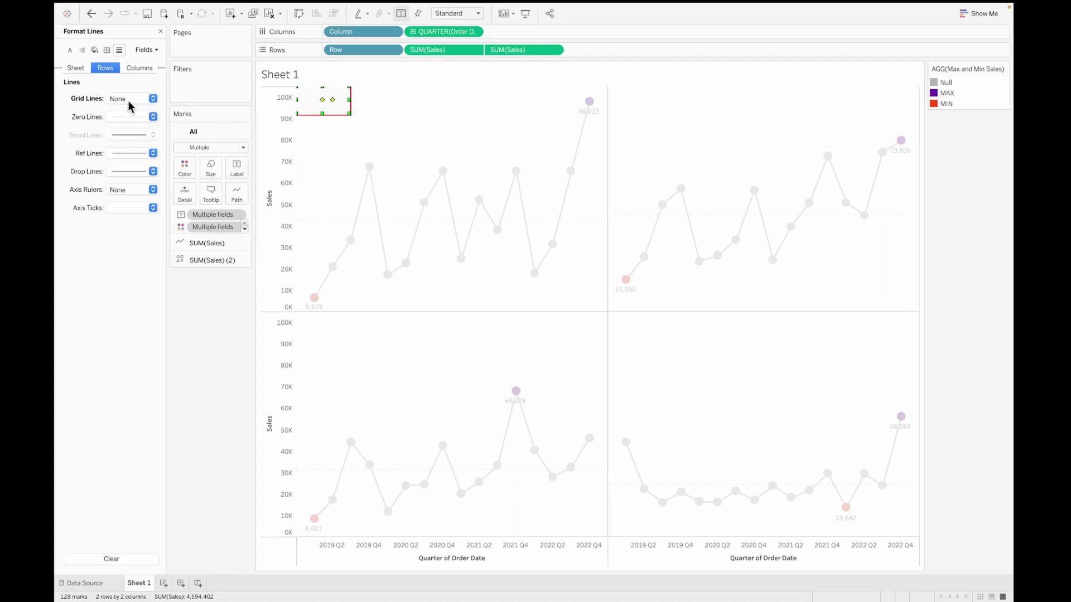
pyautogui.click(95, 49)
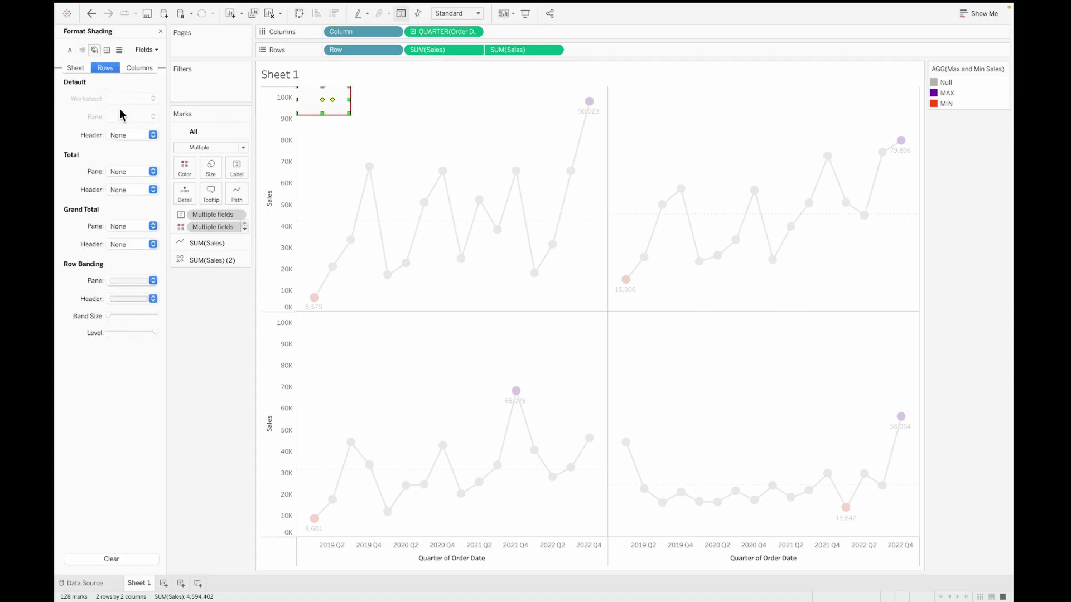
pyautogui.rightClick(323, 108)
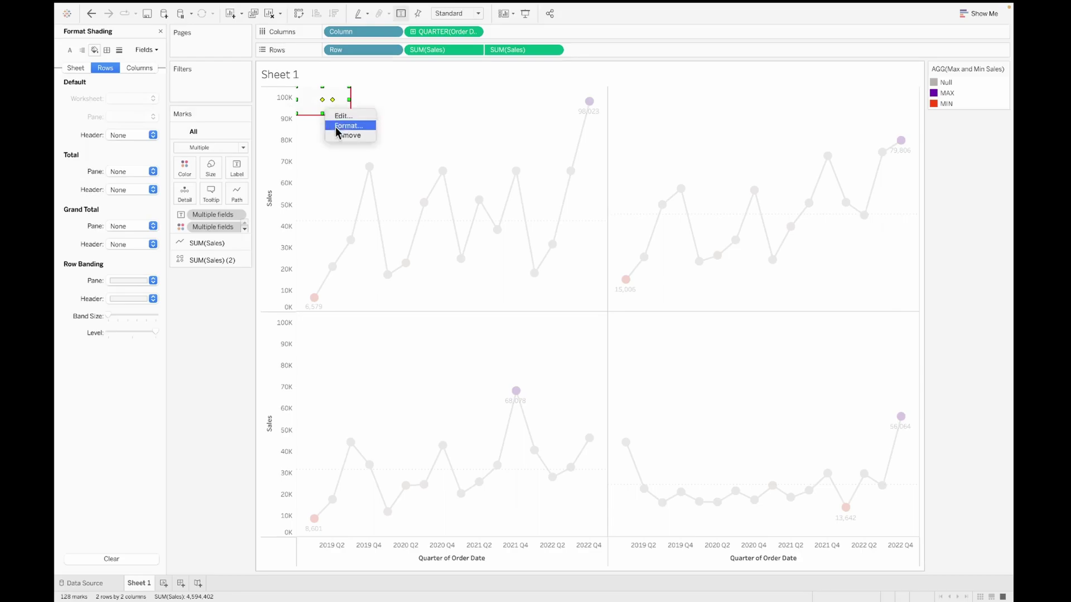
pyautogui.click(338, 127)
pyautogui.click(149, 84)
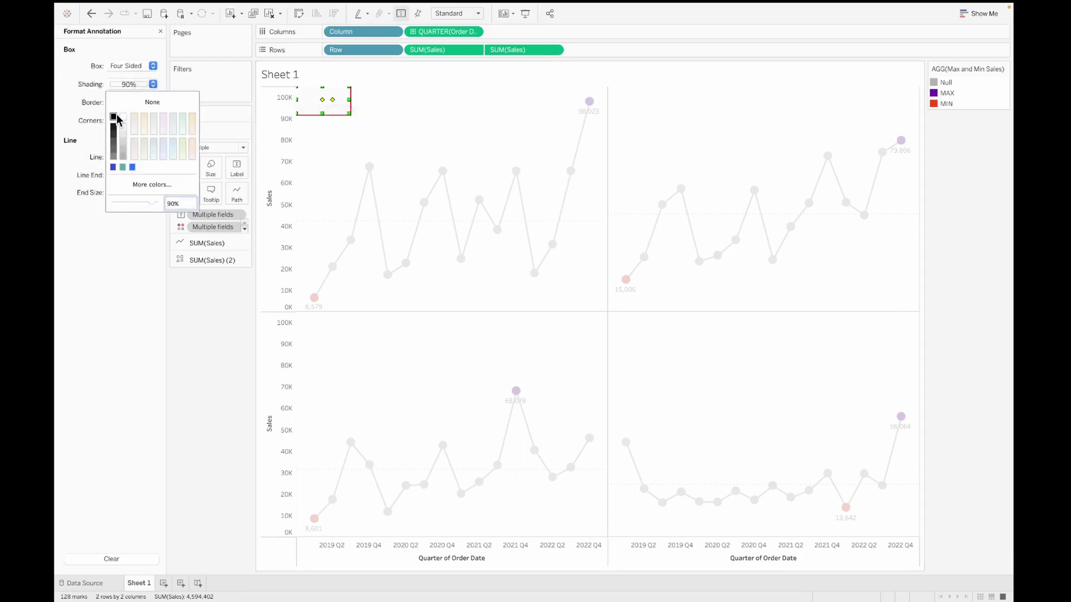
pyautogui.click(113, 117)
pyautogui.click(424, 123)
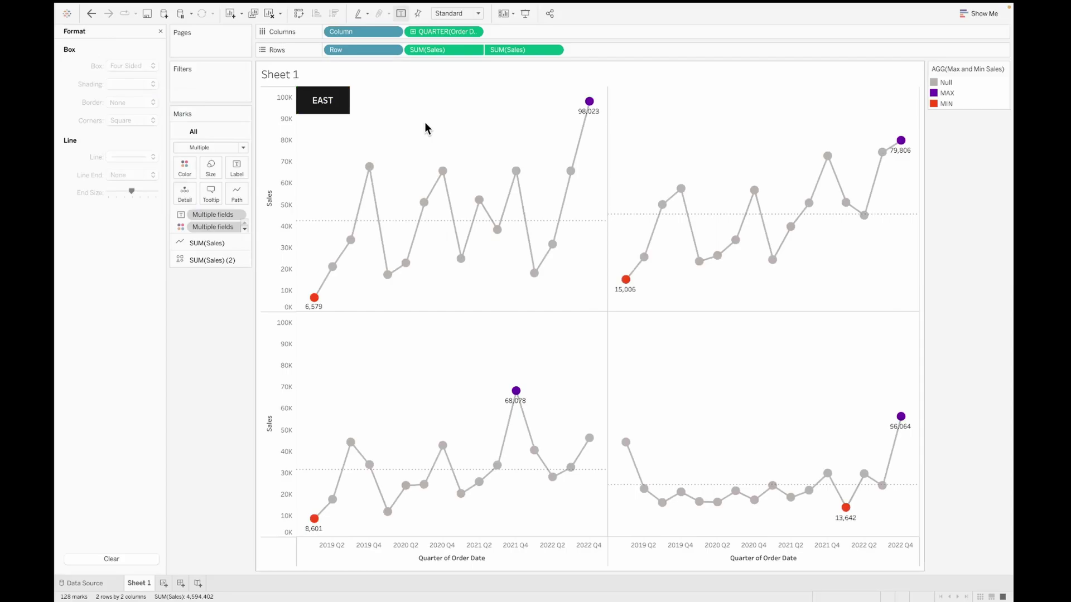
# Add a WEST area annotation to the top-right chart in bold 12-point text.
pyautogui.rightClick(788, 135)
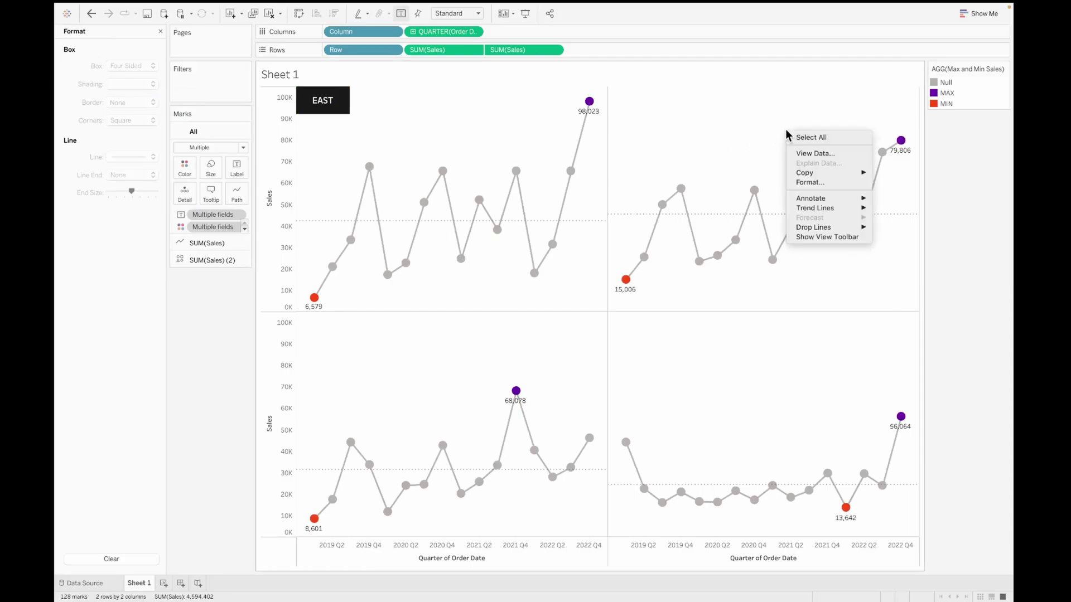
pyautogui.moveTo(822, 196)
pyautogui.click(905, 224)
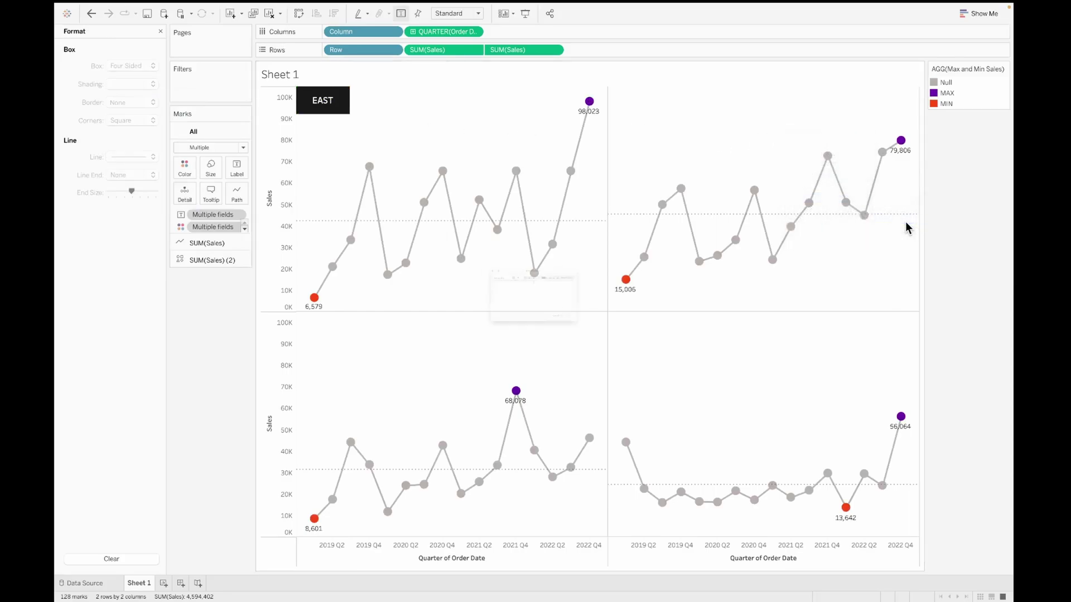
pyautogui.write('WEST')
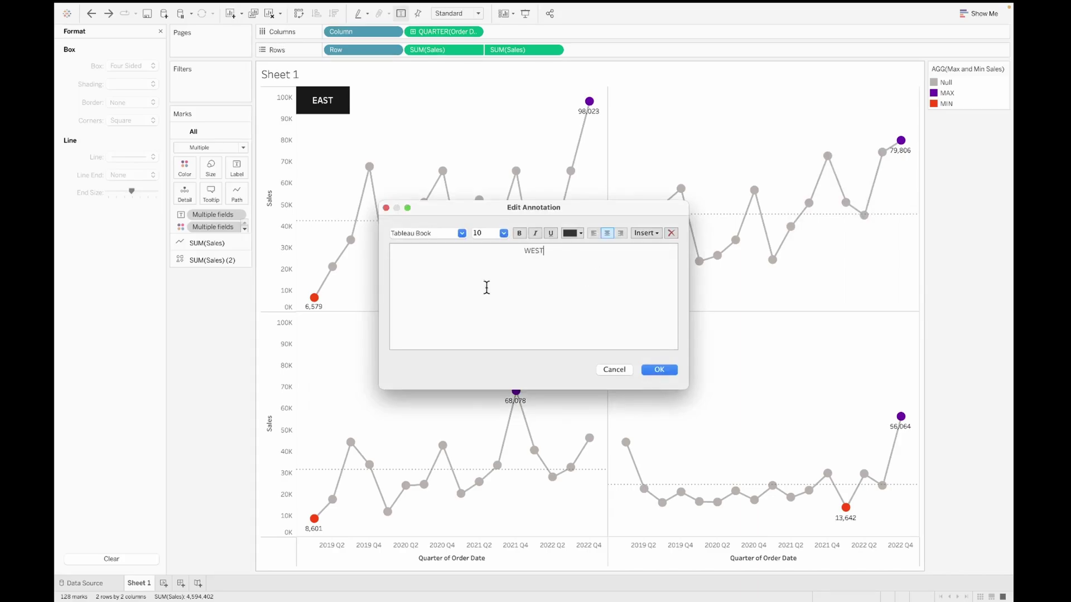
pyautogui.press('super+a')
pyautogui.click(504, 234)
pyautogui.click(486, 276)
pyautogui.click(519, 233)
pyautogui.click(580, 233)
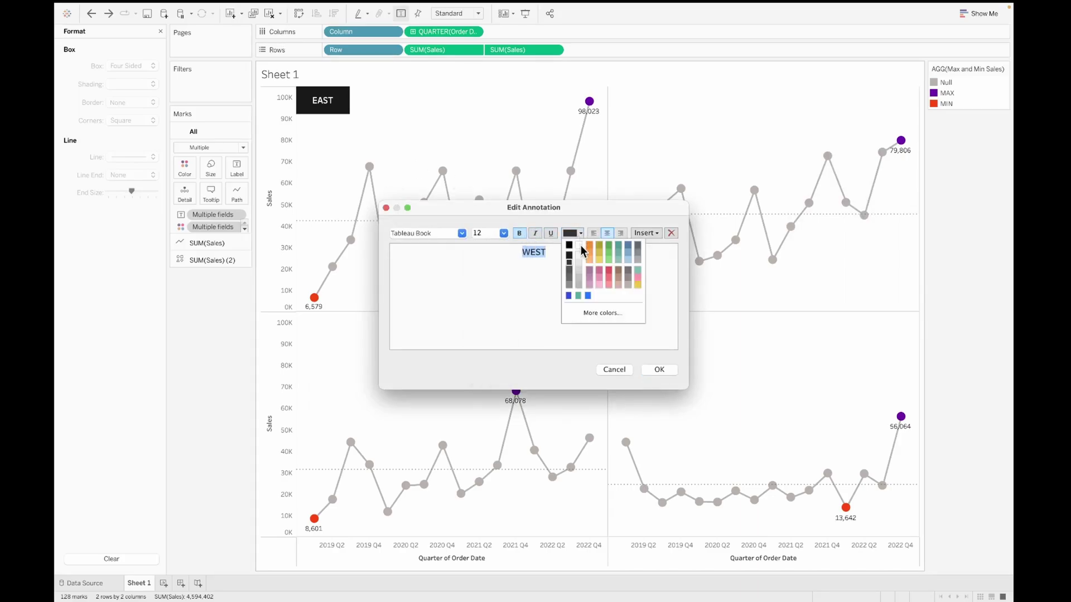
pyautogui.click(580, 249)
pyautogui.click(659, 369)
# Move the WEST label into place and shade its box black.
pyautogui.moveTo(708, 110)
pyautogui.mouseDown()
pyautogui.moveTo(887, 110)
pyautogui.moveTo(701, 136)
pyautogui.moveTo(899, 125)
pyautogui.moveTo(890, 129)
pyautogui.mouseUp()
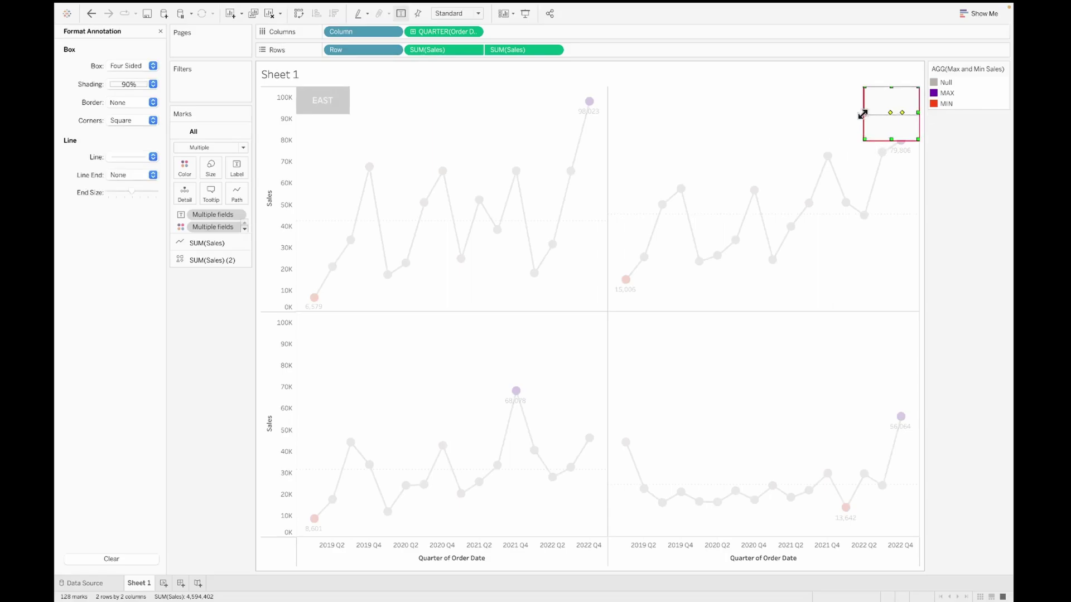
pyautogui.click(129, 102)
pyautogui.click(129, 85)
pyautogui.click(113, 116)
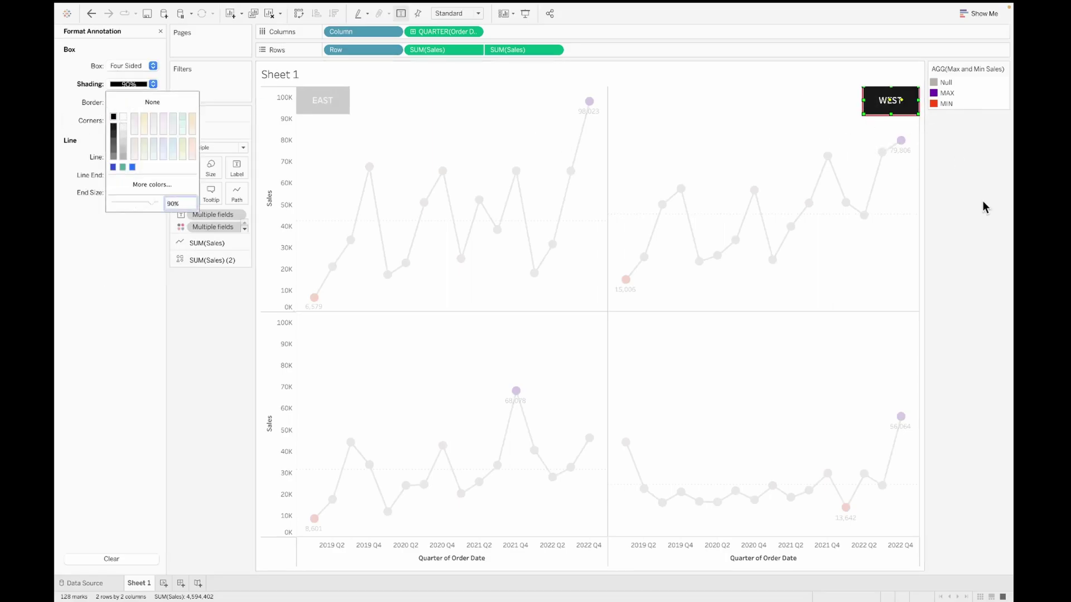
pyautogui.click(985, 207)
# Add a CENTRAL area annotation to the bottom-left chart's corner with black shading.
pyautogui.rightClick(394, 381)
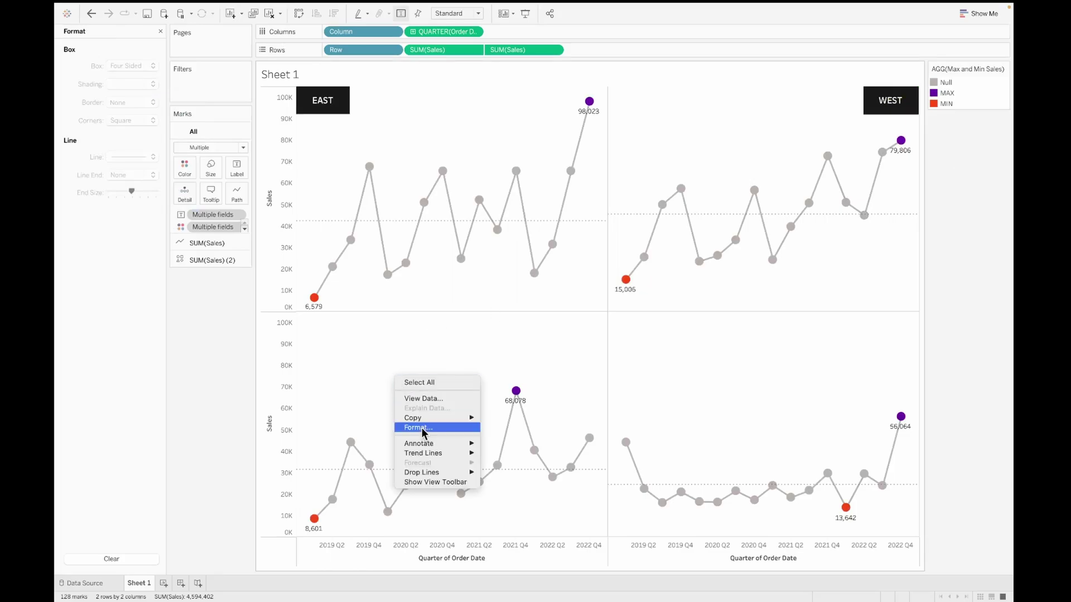
pyautogui.click(483, 456)
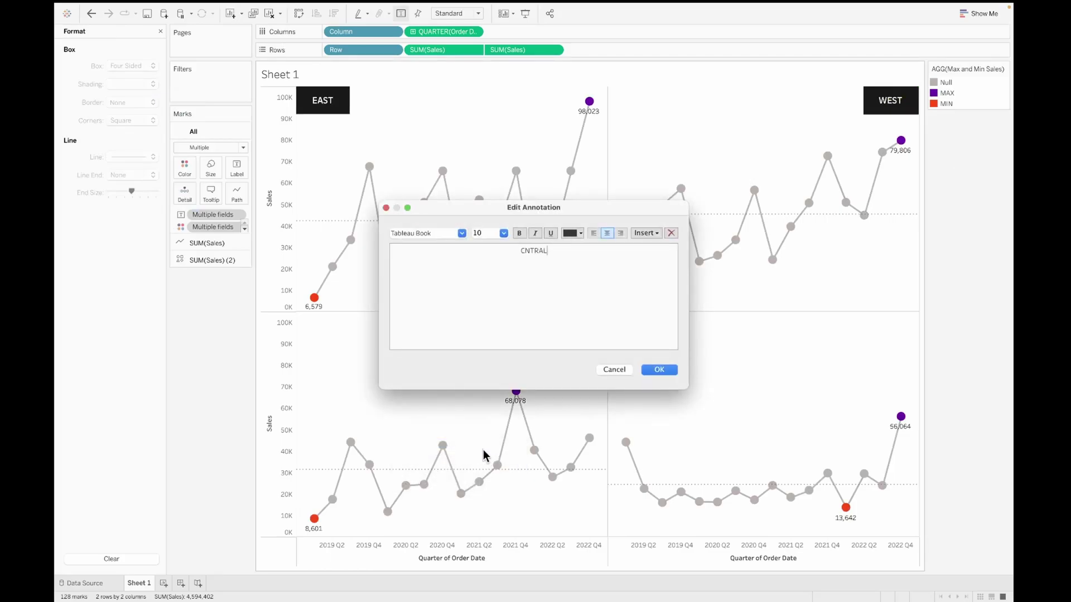
pyautogui.write('CENTRAL')
pyautogui.click(660, 370)
pyautogui.click(390, 364)
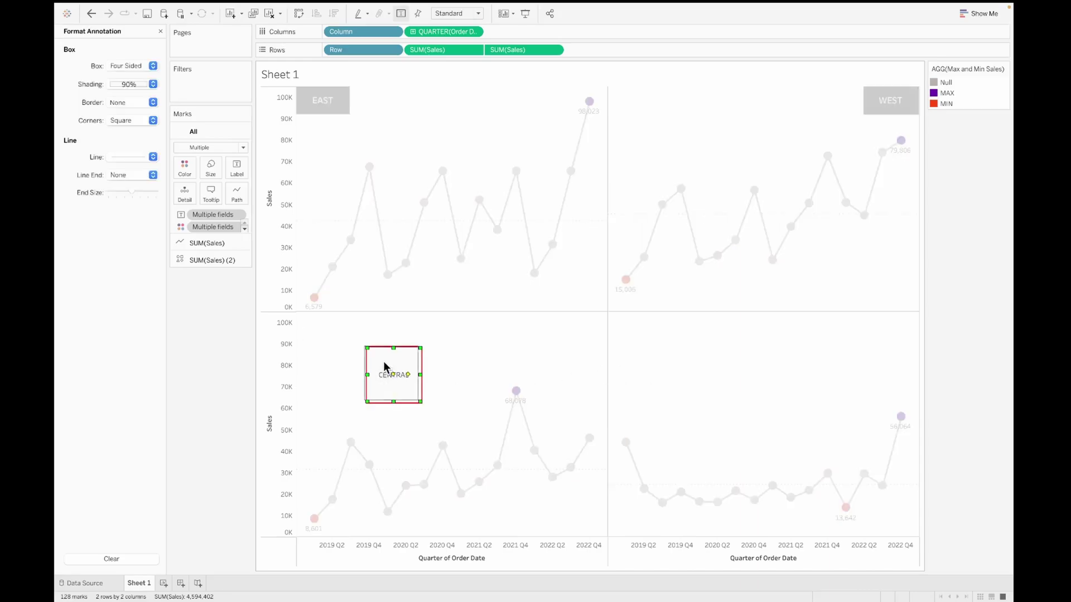
pyautogui.moveTo(328, 337); pyautogui.dragTo(323, 341)
pyautogui.rightClick(315, 334)
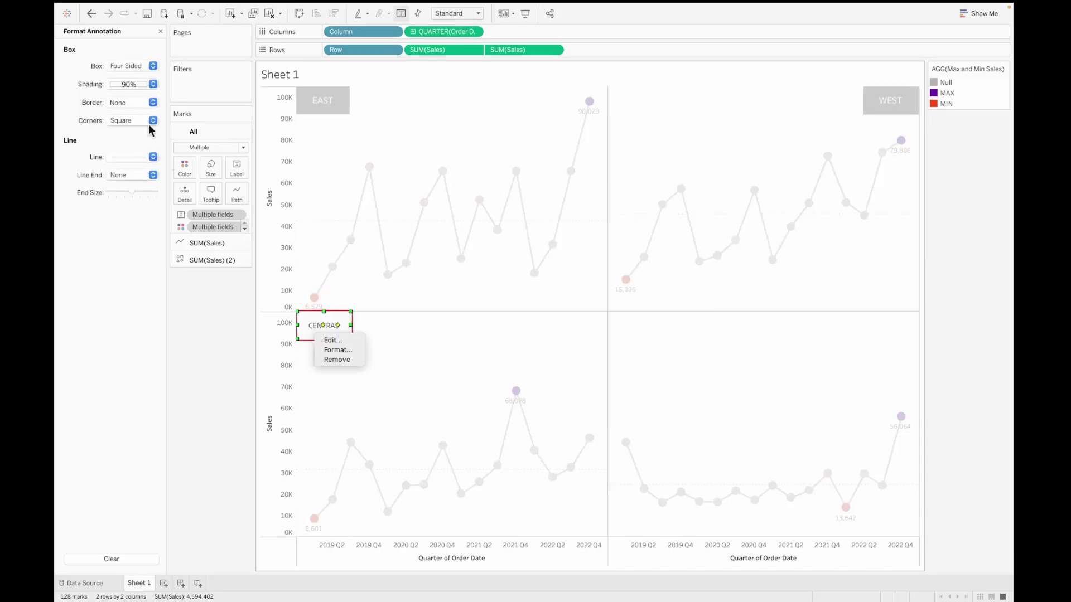
pyautogui.click(153, 84)
pyautogui.click(118, 123)
# Make the CENTRAL label text bold, white and centred.
pyautogui.doubleClick(343, 332)
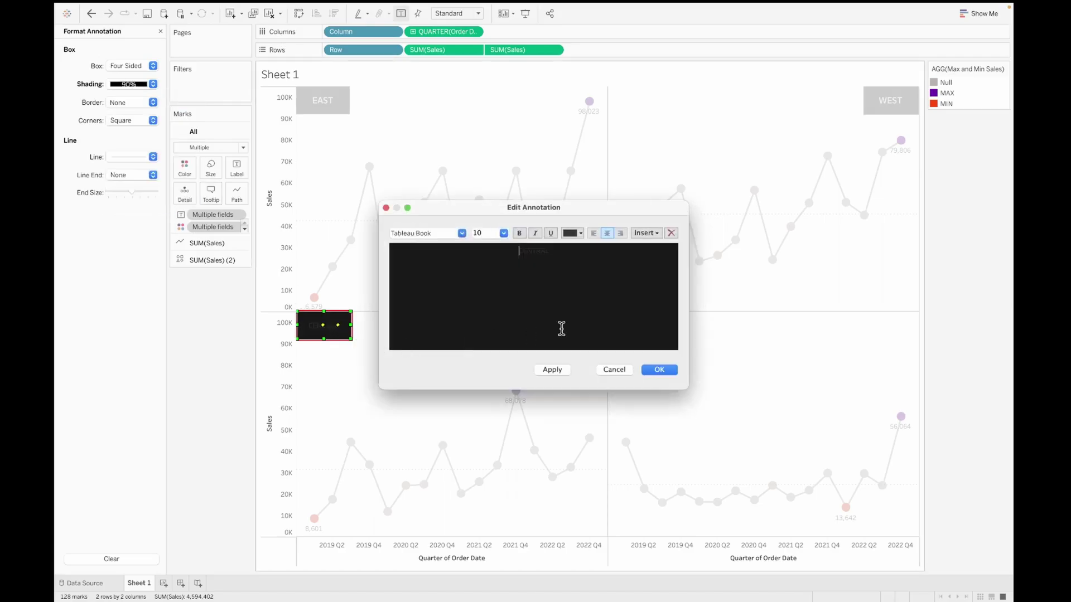
pyautogui.press('super+a')
pyautogui.click(504, 233)
pyautogui.click(490, 279)
pyautogui.click(519, 233)
pyautogui.click(594, 233)
pyautogui.click(580, 233)
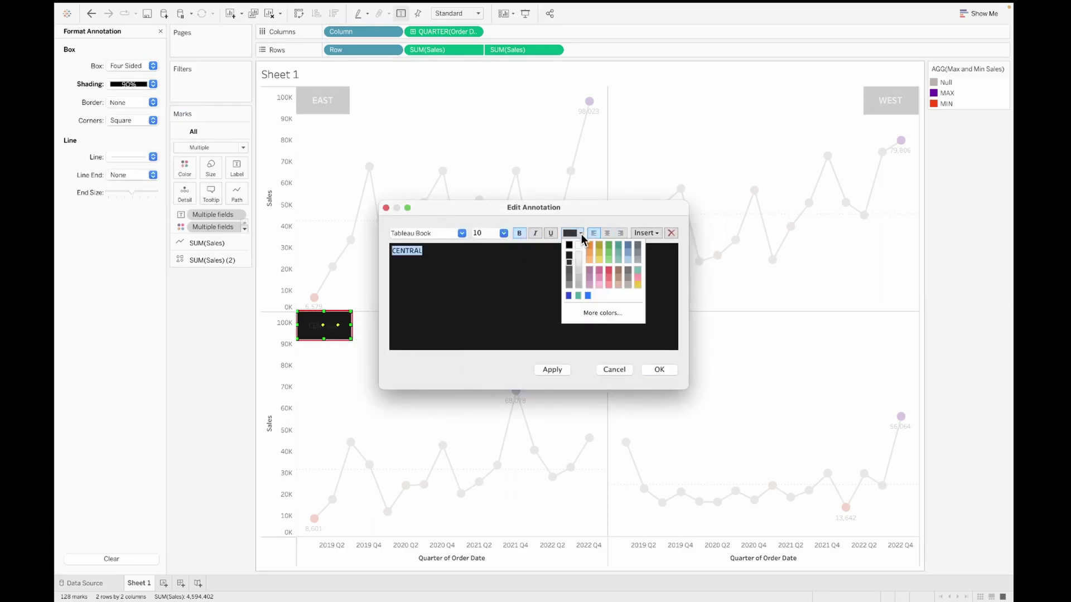
pyautogui.click(579, 245)
pyautogui.click(607, 233)
pyautogui.click(659, 370)
pyautogui.click(210, 411)
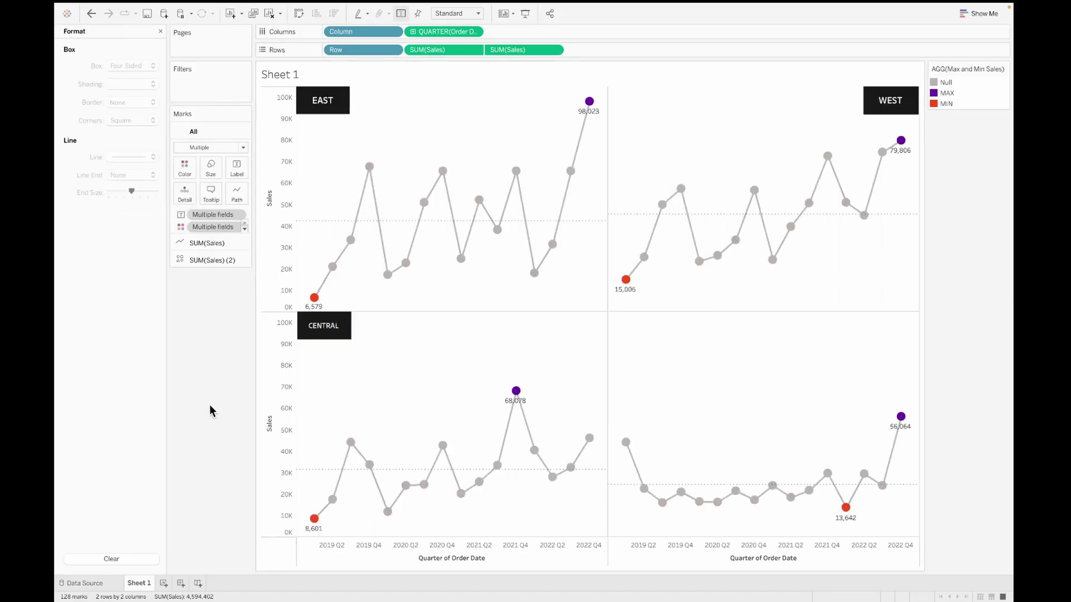
# Add a SOUTH area annotation to the bottom-right chart in bold white 12-point text.
pyautogui.rightClick(784, 369)
pyautogui.moveTo(814, 436)
pyautogui.click(889, 465)
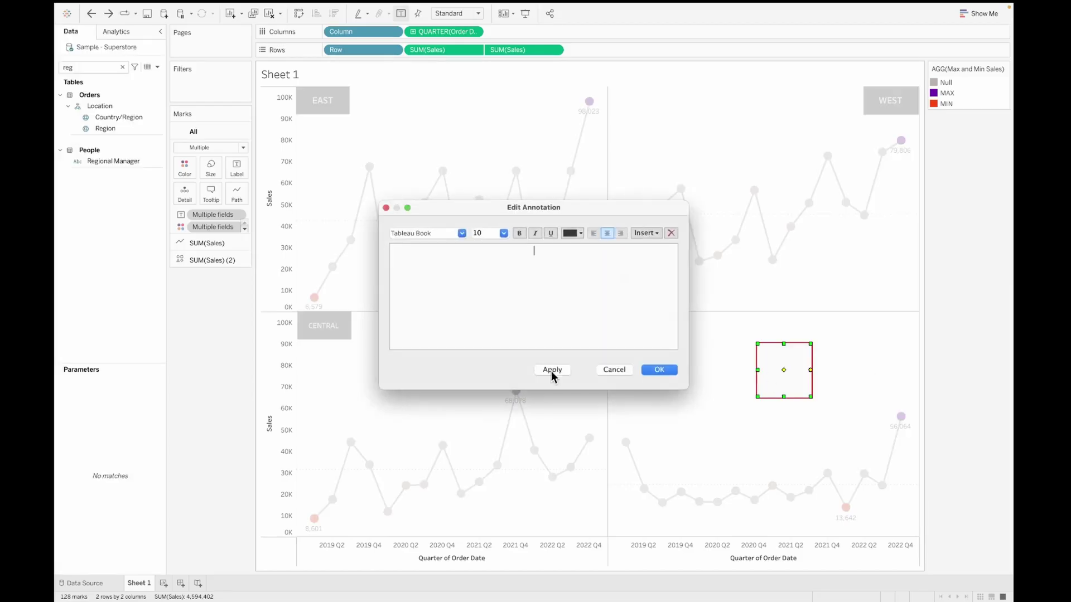
pyautogui.write('SOUTH')
pyautogui.press('Left')
pyautogui.write('T')
pyautogui.press('super+a')
pyautogui.click(503, 233)
pyautogui.click(519, 234)
pyautogui.click(503, 233)
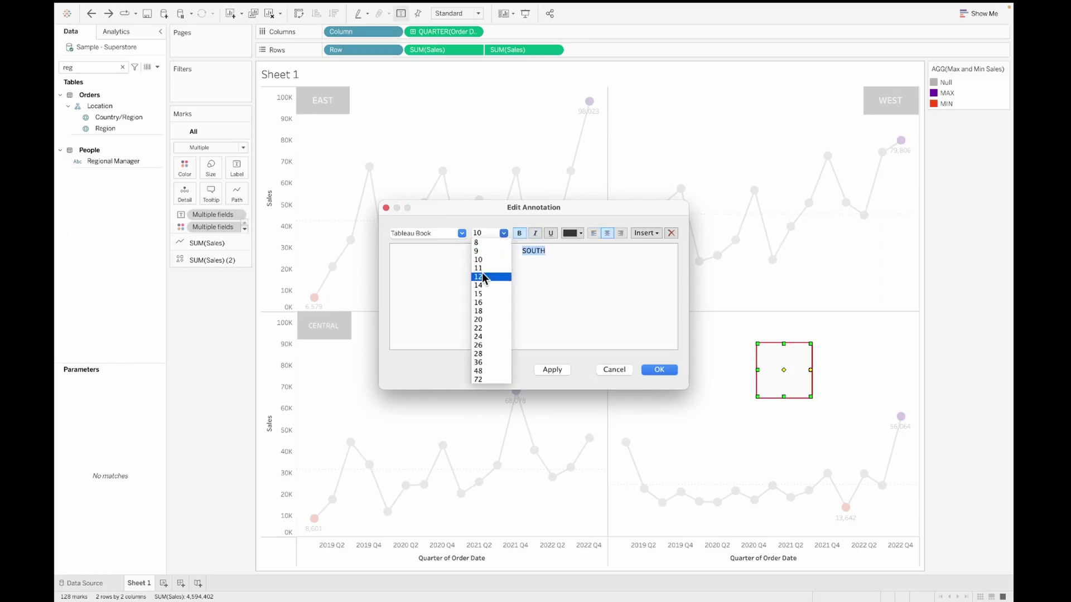
pyautogui.click(482, 272)
pyautogui.click(580, 233)
pyautogui.click(577, 245)
pyautogui.click(659, 370)
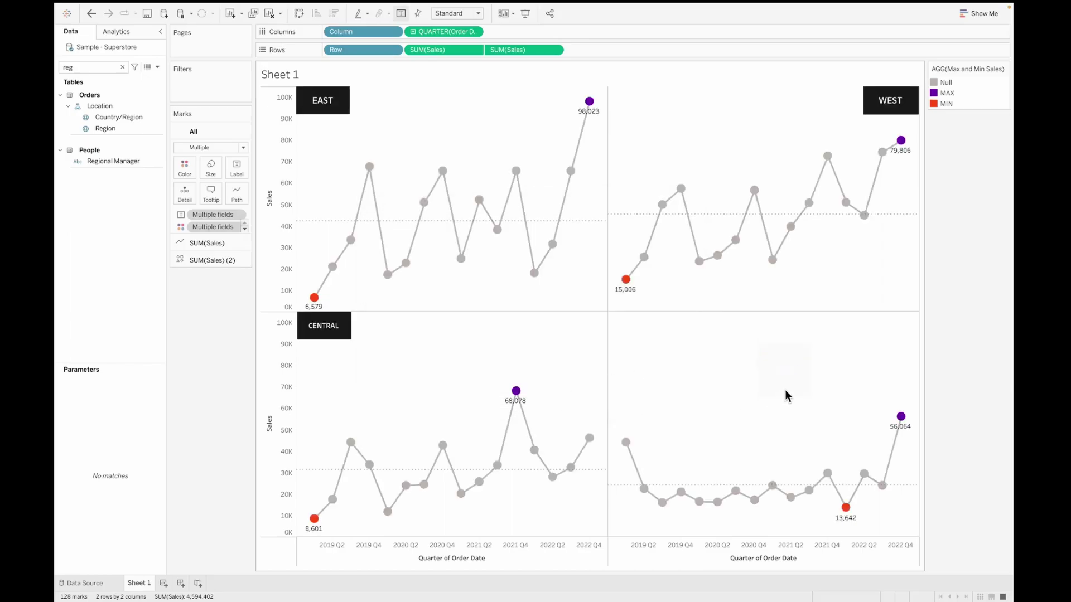
# Change the CENTRAL label text size to 12 point.
pyautogui.doubleClick(314, 324)
pyautogui.click(504, 233)
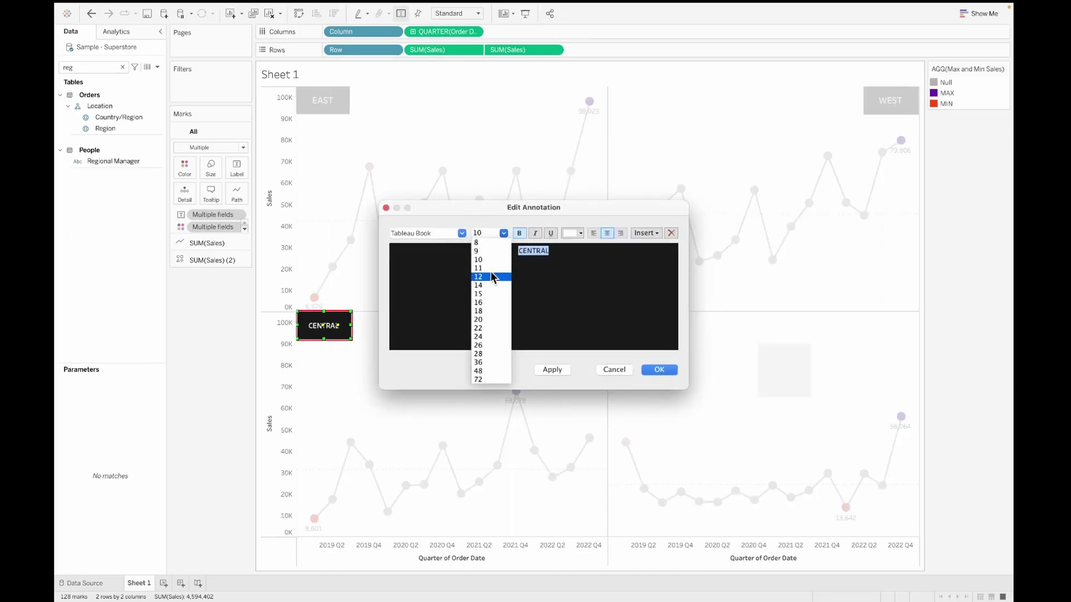
pyautogui.click(488, 285)
pyautogui.click(505, 233)
pyautogui.click(489, 277)
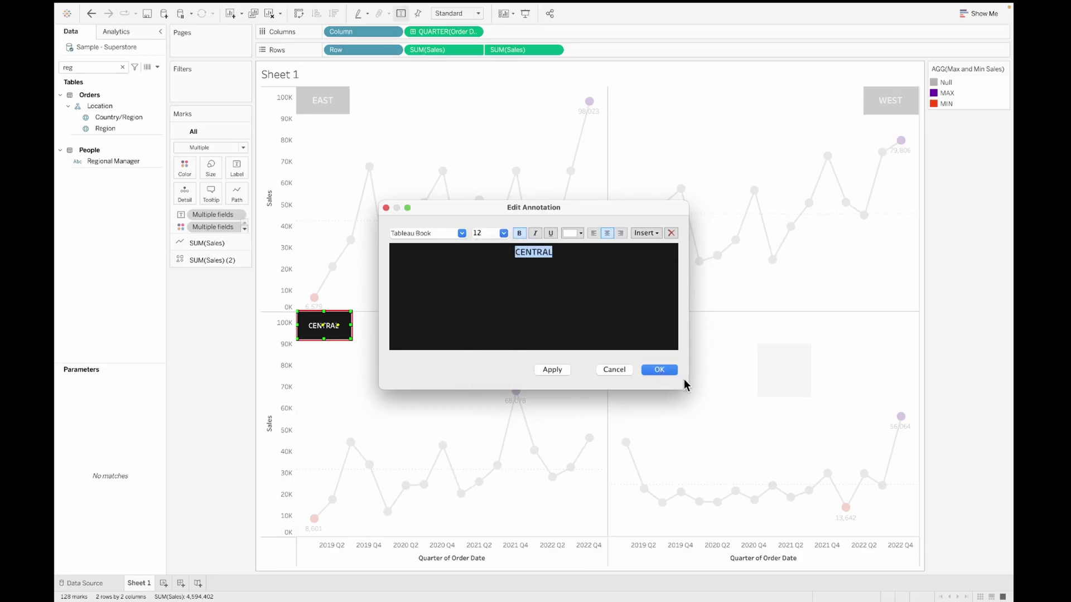
pyautogui.click(659, 370)
# Move the SOUTH label to the bottom-right chart's top-right corner and shade it black.
pyautogui.doubleClick(796, 374)
pyautogui.click(660, 370)
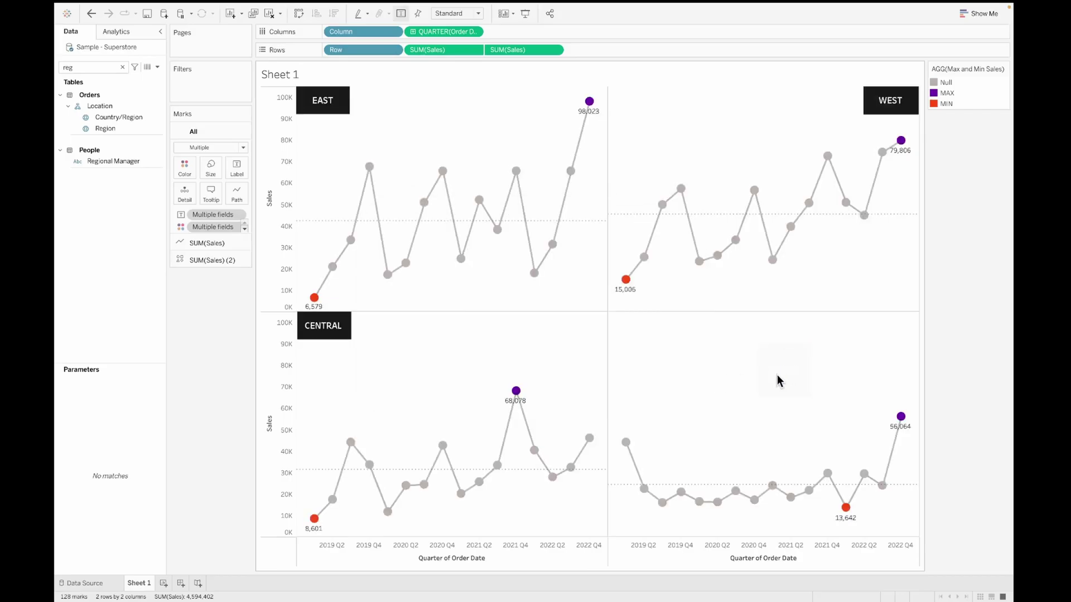
pyautogui.moveTo(781, 379)
pyautogui.mouseDown()
pyautogui.moveTo(888, 348)
pyautogui.moveTo(863, 342)
pyautogui.mouseUp()
pyautogui.rightClick(875, 332)
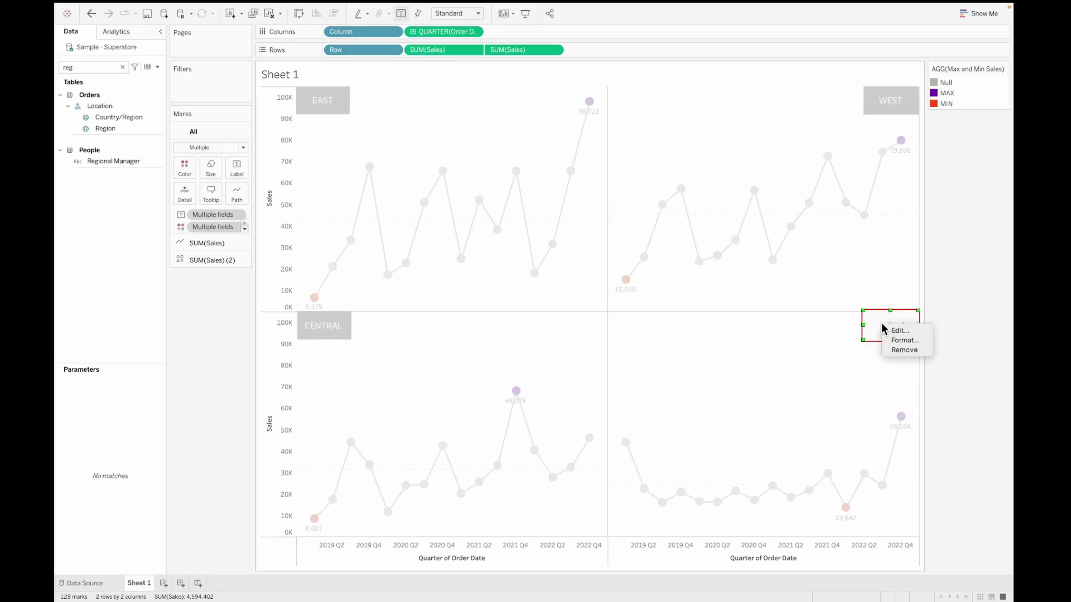
pyautogui.click(891, 343)
pyautogui.click(141, 84)
pyautogui.click(113, 117)
pyautogui.click(980, 396)
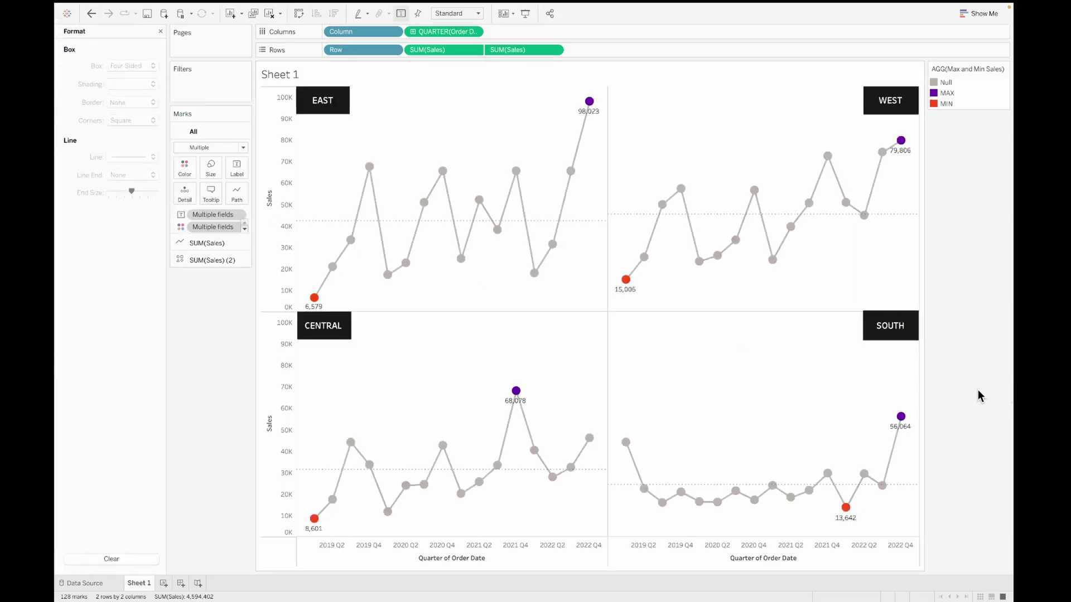
pyautogui.click(886, 329)
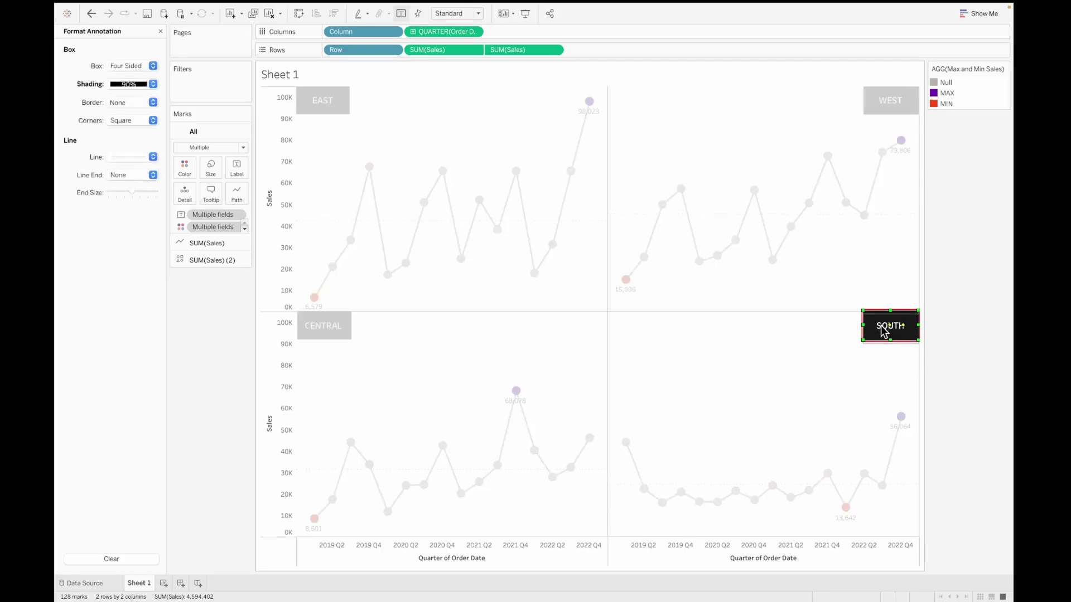
pyautogui.click(951, 365)
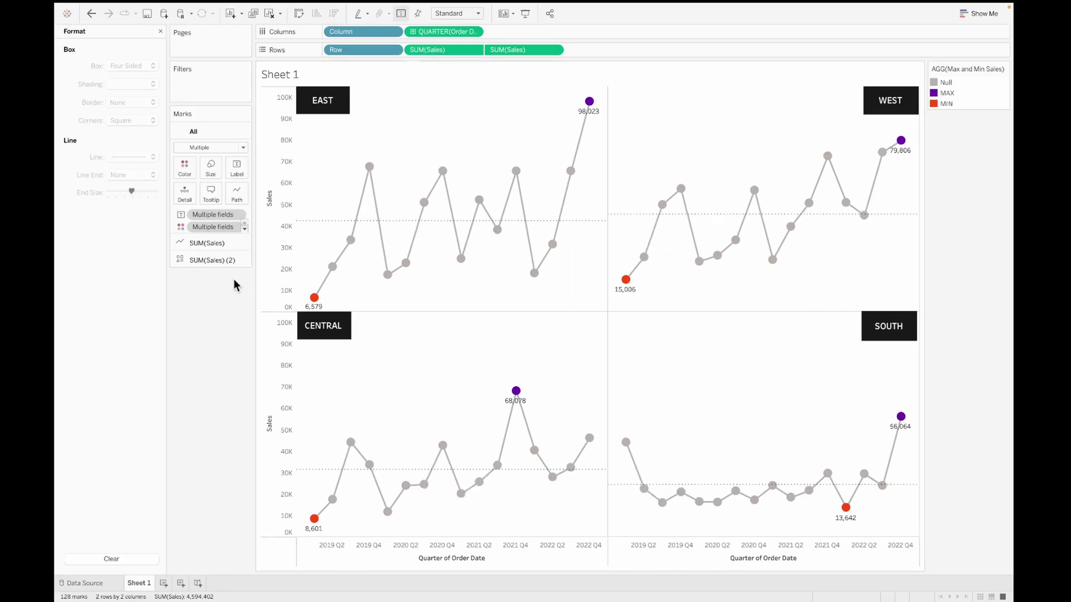
# Close the Format pane, search 'max', and open Max and Min Sales for editing.
pyautogui.click(161, 32)
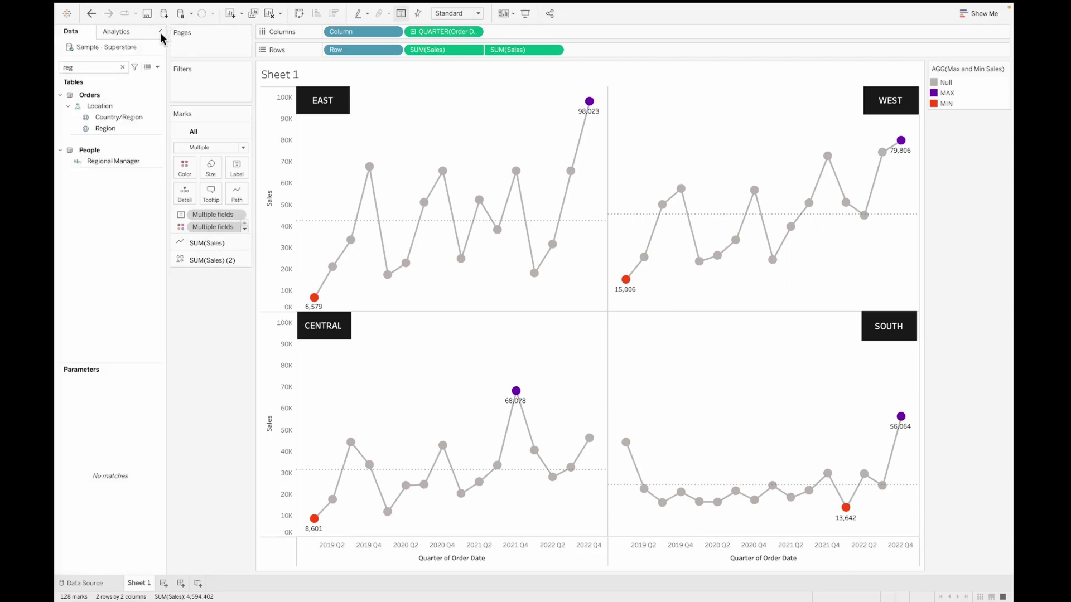
pyautogui.click(90, 68)
pyautogui.press('BackSpace')
pyautogui.press('BackSpace')
pyautogui.press('BackSpace')
pyautogui.write('max')
pyautogui.click(111, 104)
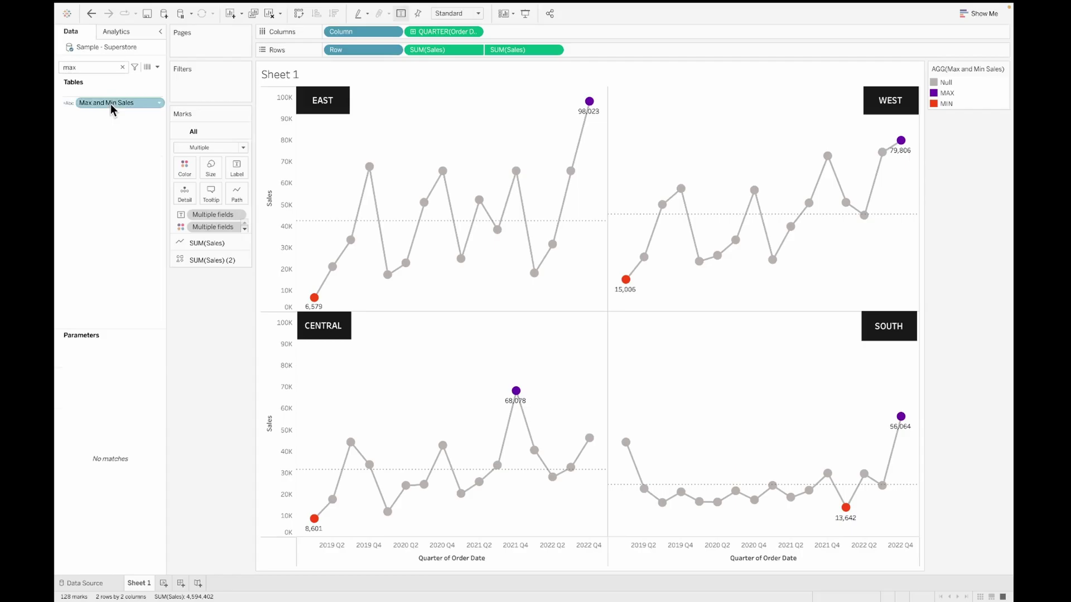
pyautogui.rightClick(111, 103)
pyautogui.click(147, 158)
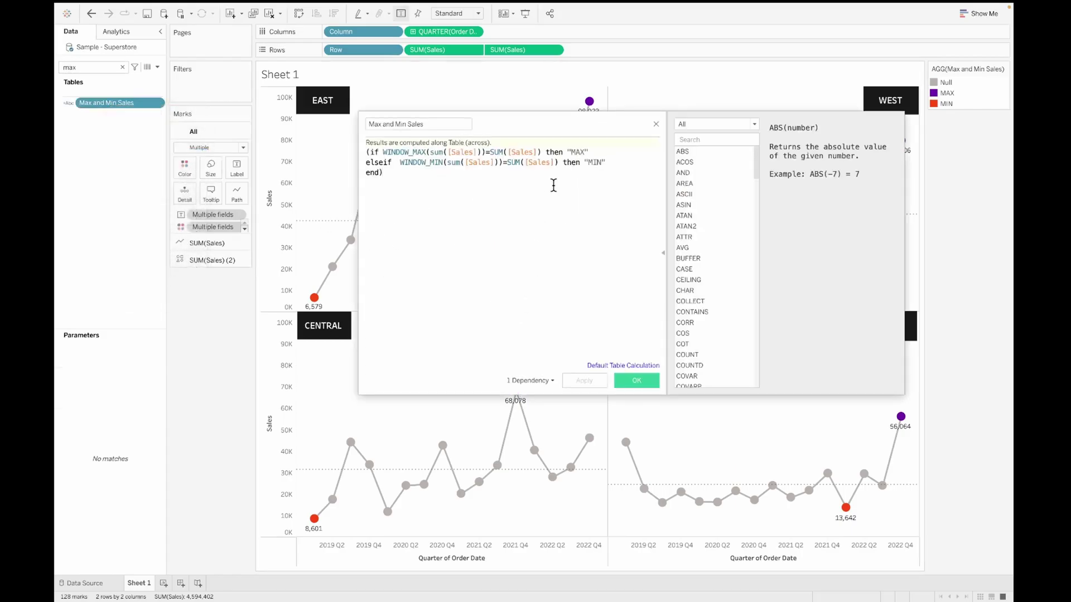
# Replace both [Sales] references in the MAX line with [Profit].
pyautogui.doubleClick(458, 151)
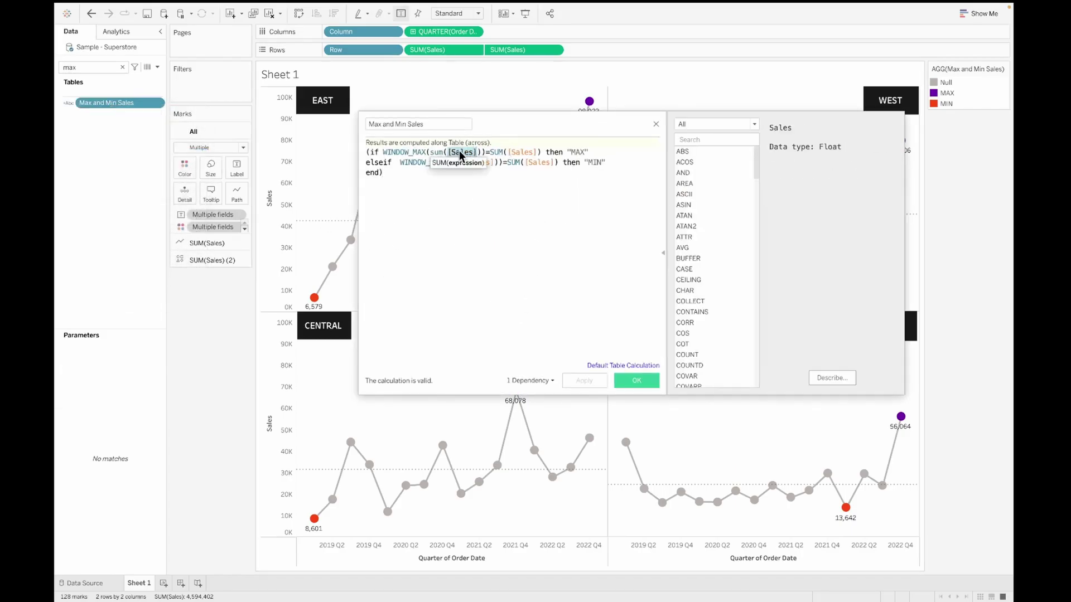
pyautogui.write('pro')
pyautogui.press('Down')
pyautogui.press('Return')
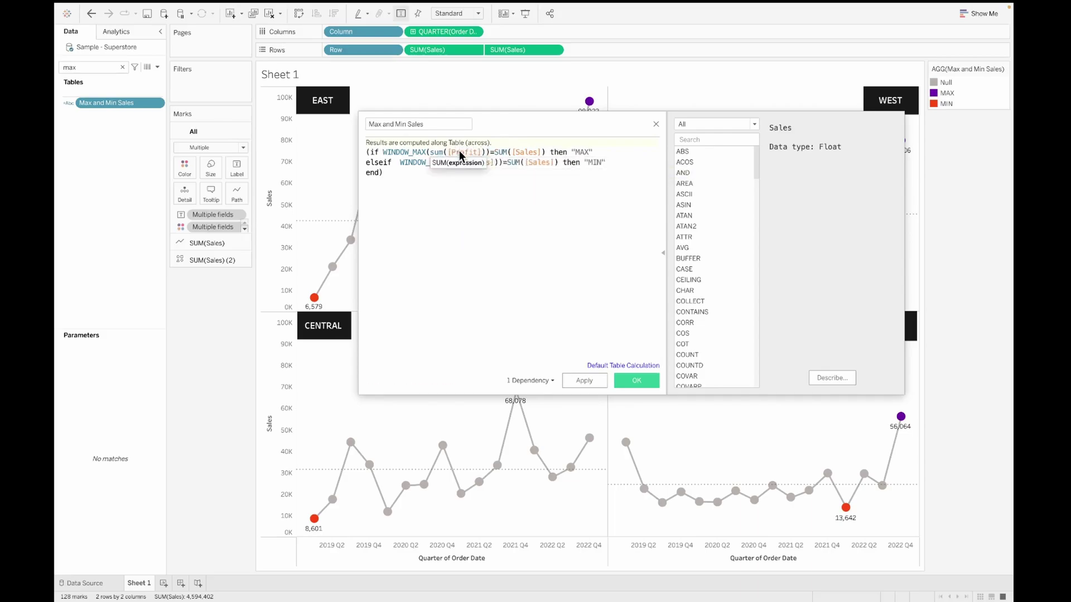
pyautogui.doubleClick(525, 152)
pyautogui.write('pro')
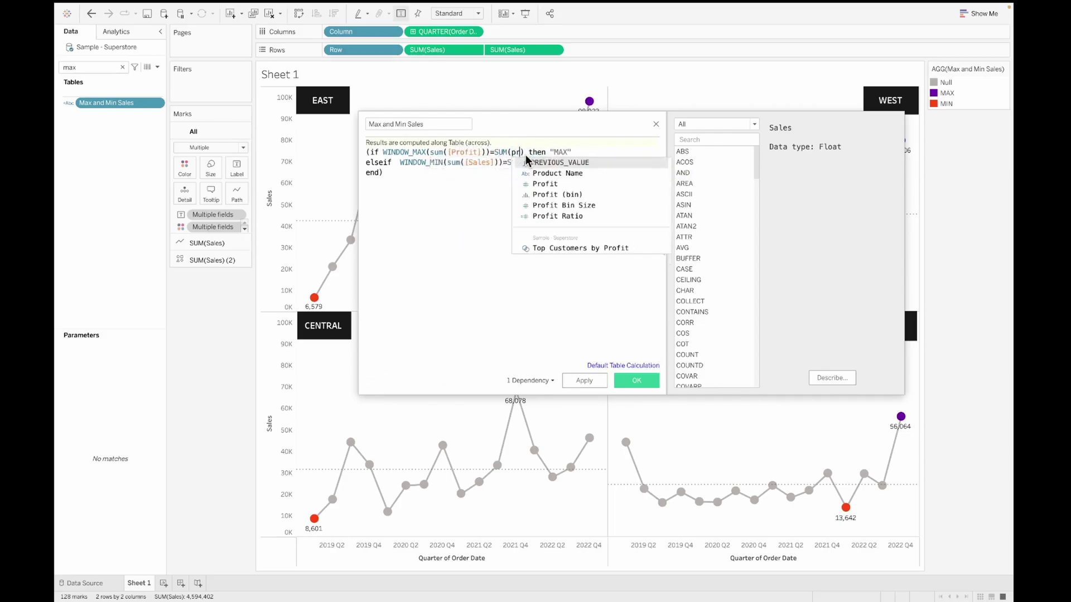
pyautogui.press('Return')
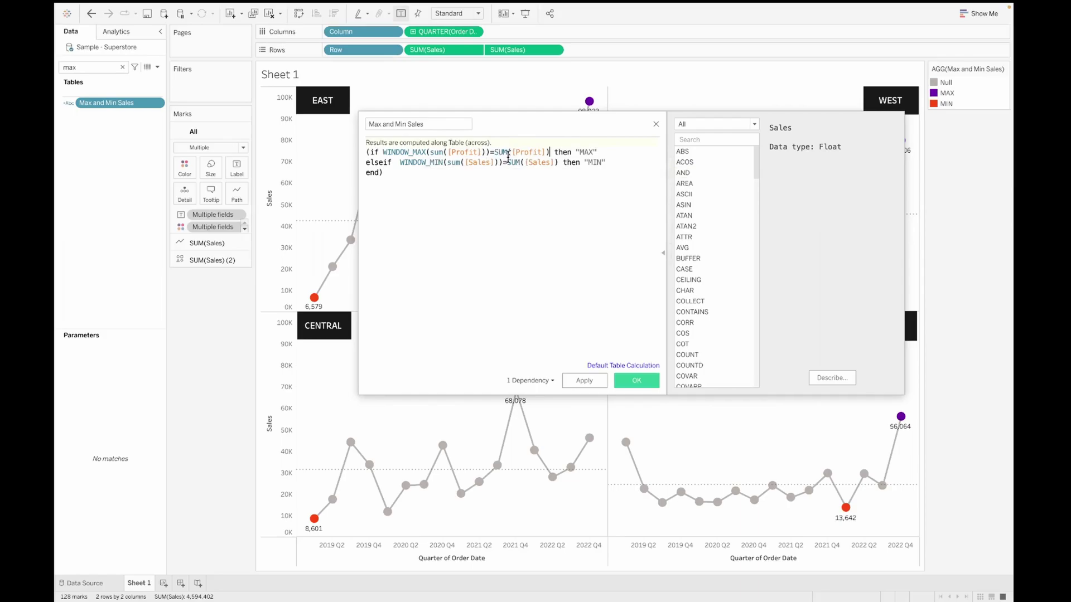
# Replace both [Sales] references in the WINDOW_MIN line with [Profit].
pyautogui.doubleClick(480, 162)
pyautogui.write('pro')
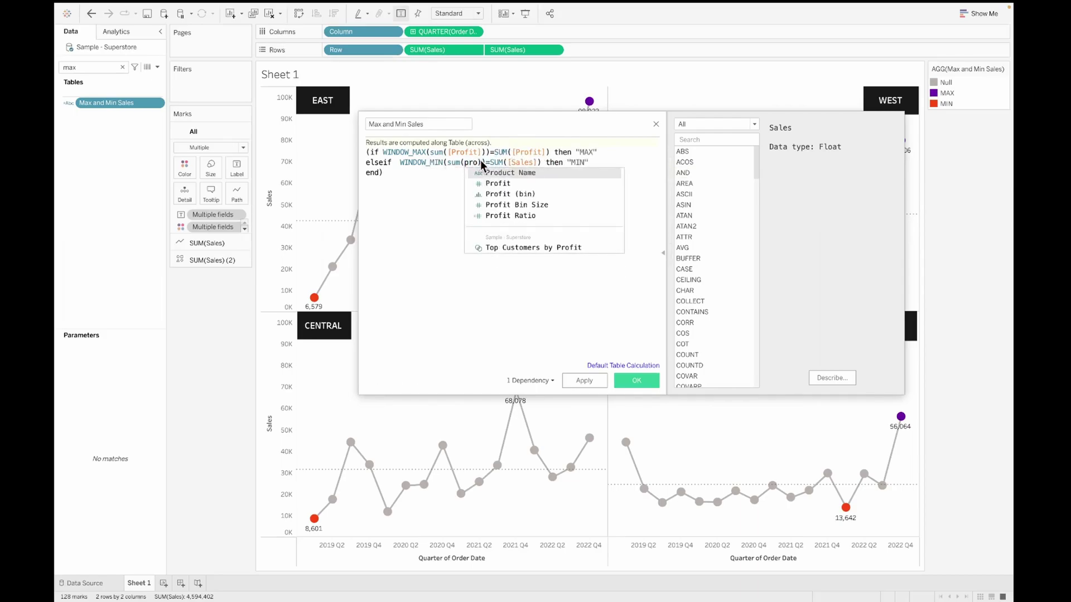
pyautogui.press('Return')
pyautogui.doubleClick(549, 164)
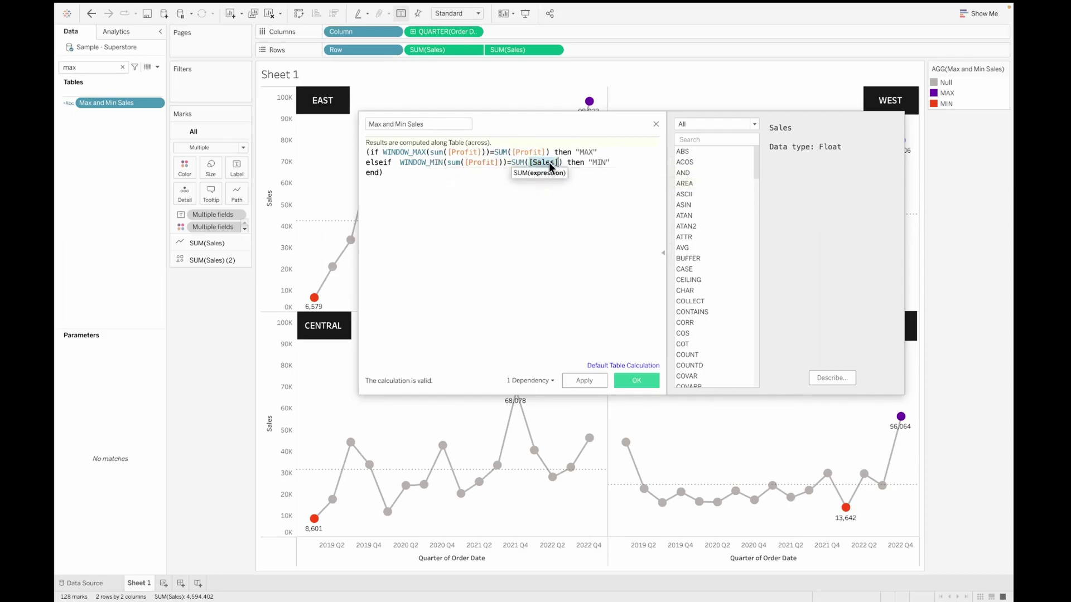
pyautogui.write('pro')
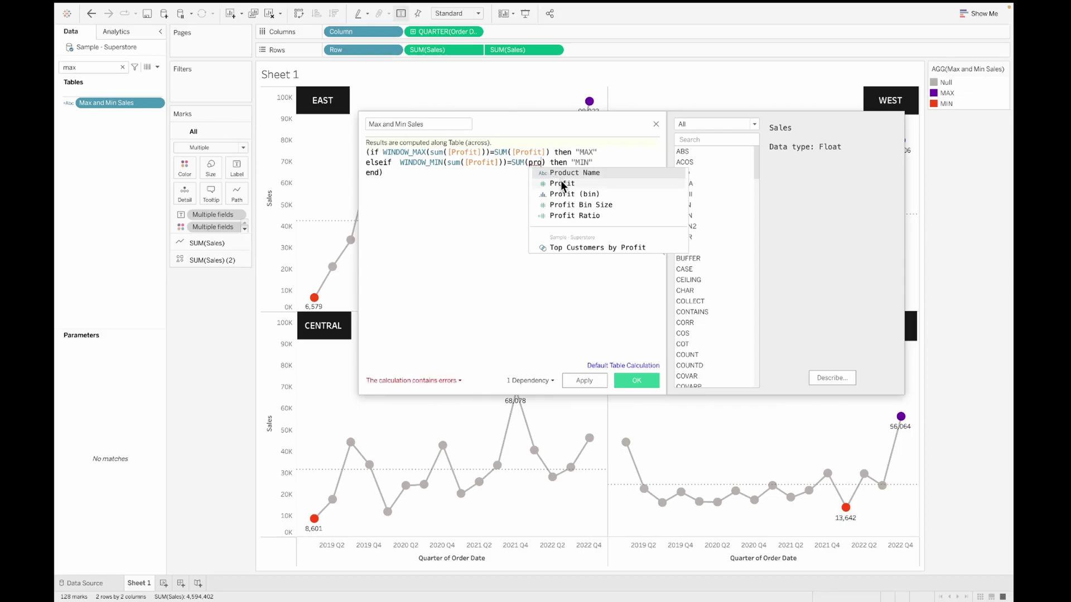
pyautogui.click(562, 184)
pyautogui.click(636, 380)
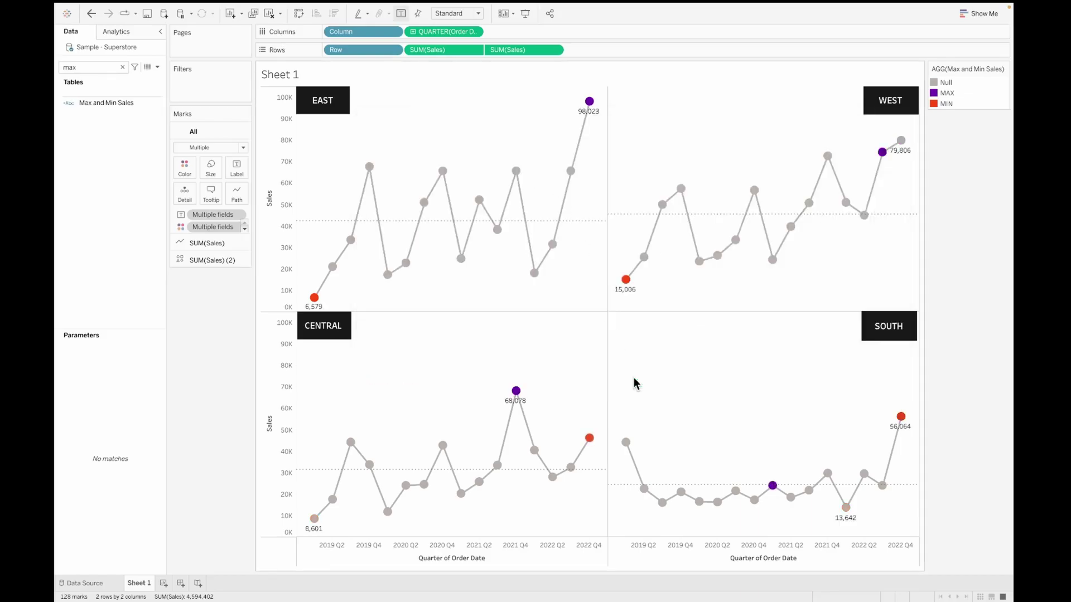